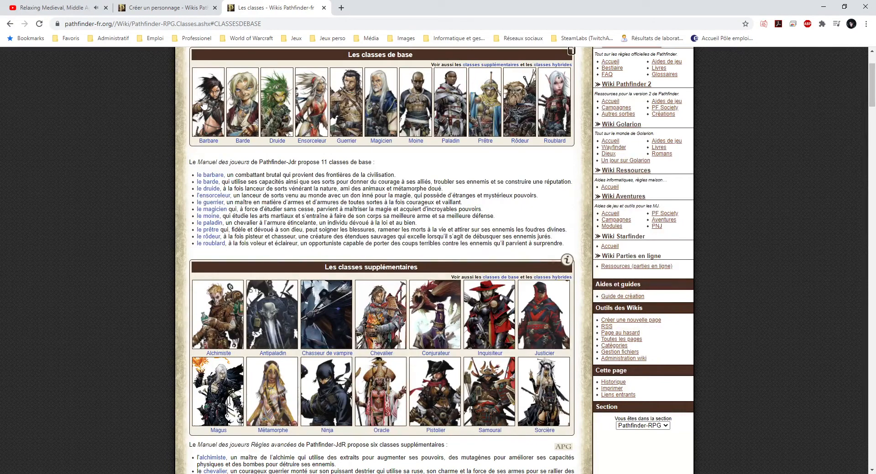
Browse the base and supplementary classes, and open the Guerrier class page.
{"action": "scroll", "coordinate": [166, 150], "scroll_direction": "up", "scroll_amount": 2}
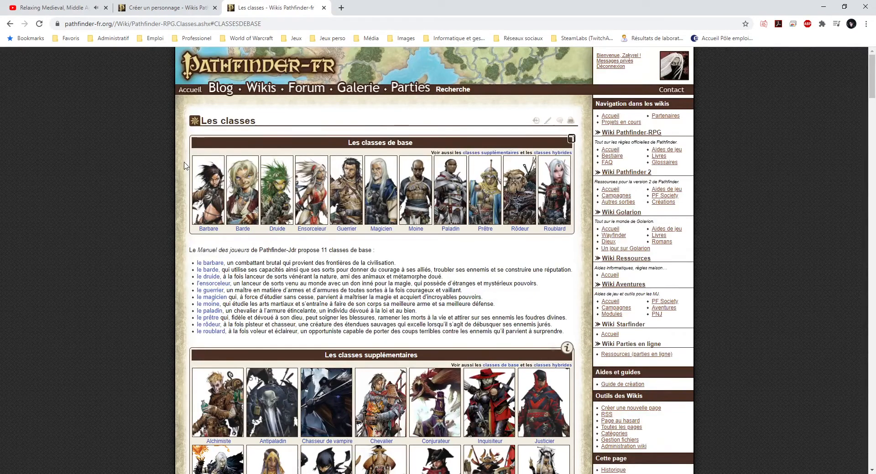
{"action": "scroll", "coordinate": [186, 166], "scroll_direction": "down", "scroll_amount": 3}
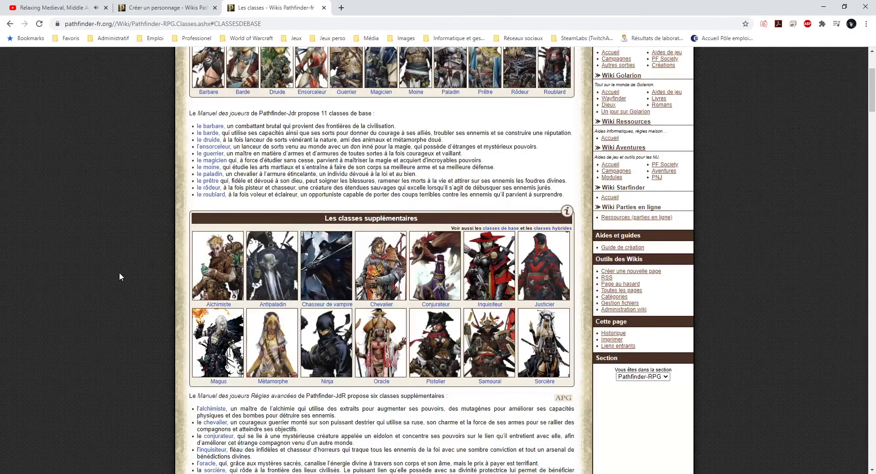
{"action": "scroll", "coordinate": [119, 274], "scroll_direction": "up", "scroll_amount": 3}
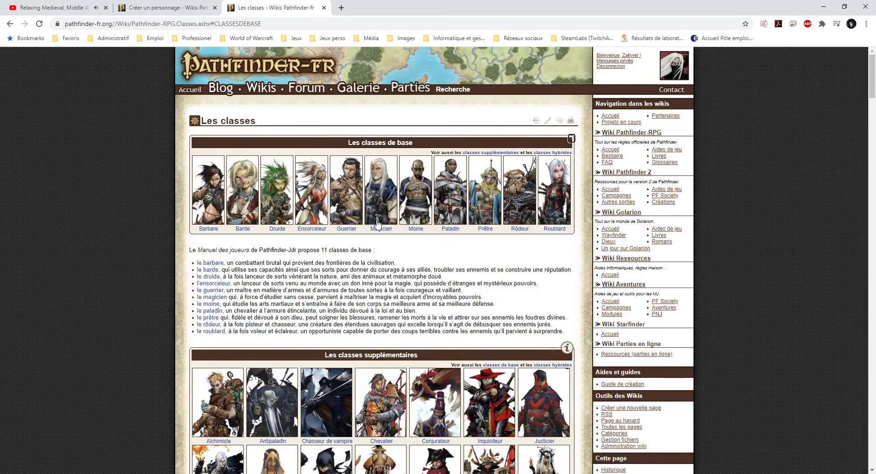
{"action": "left_click", "coordinate": [346, 219]}
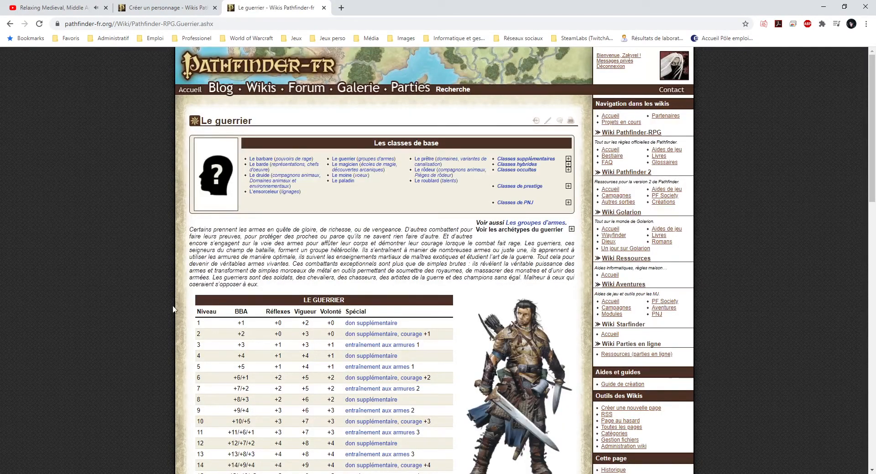
Examine the level rows of the Guerrier table and the multiple-attack BBA entries at levels 6, 11 and 16.
{"action": "scroll", "coordinate": [182, 300], "scroll_direction": "down", "scroll_amount": 2}
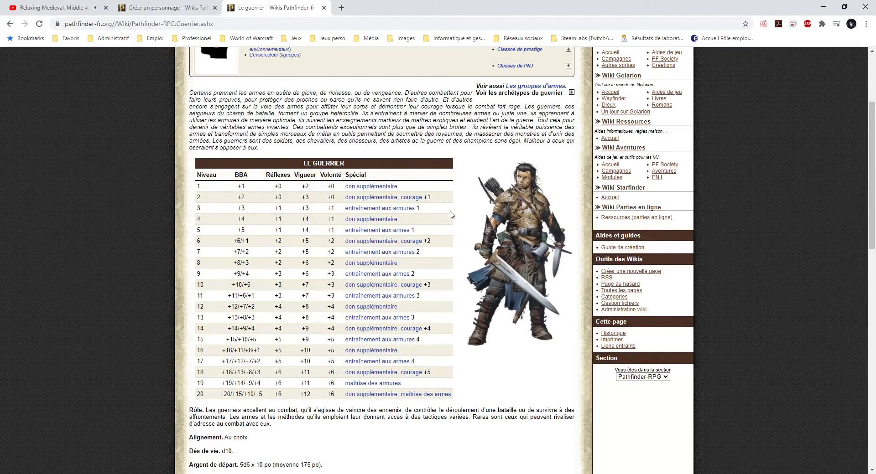
{"action": "left_click_drag", "start_coordinate": [197, 187], "coordinate": [199, 195]}
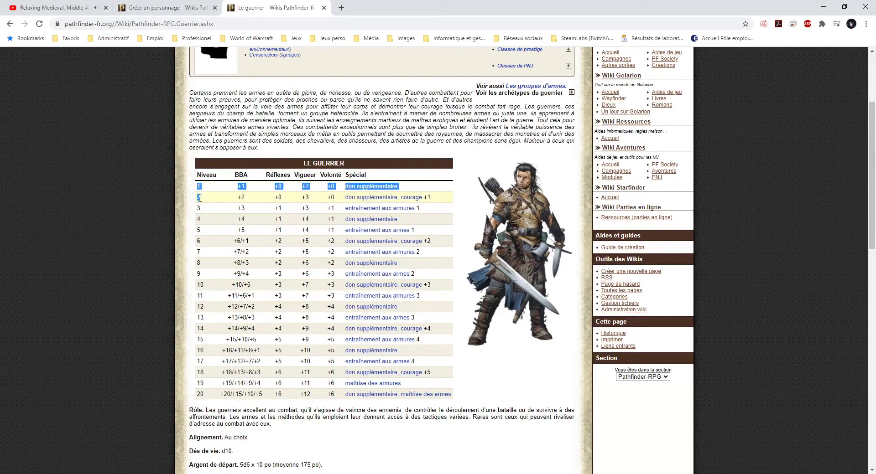
{"action": "left_click", "coordinate": [203, 196]}
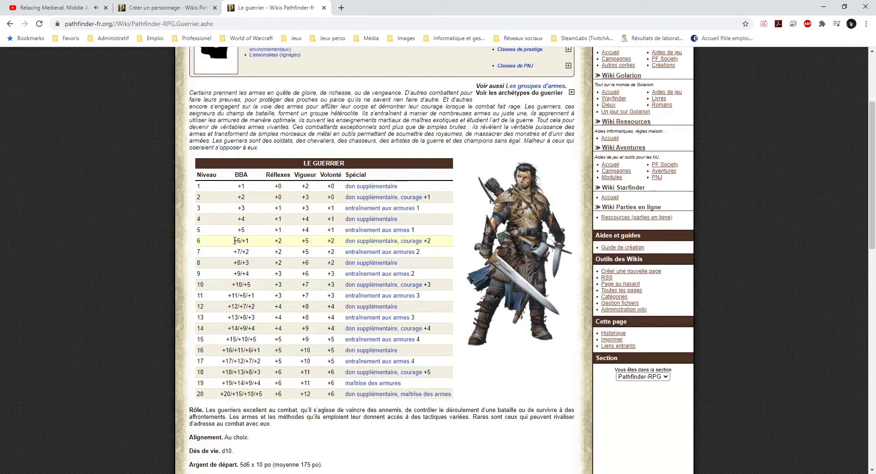
{"action": "left_click_drag", "start_coordinate": [235, 241], "coordinate": [250, 240]}
{"action": "left_click_drag", "start_coordinate": [228, 296], "coordinate": [254, 297]}
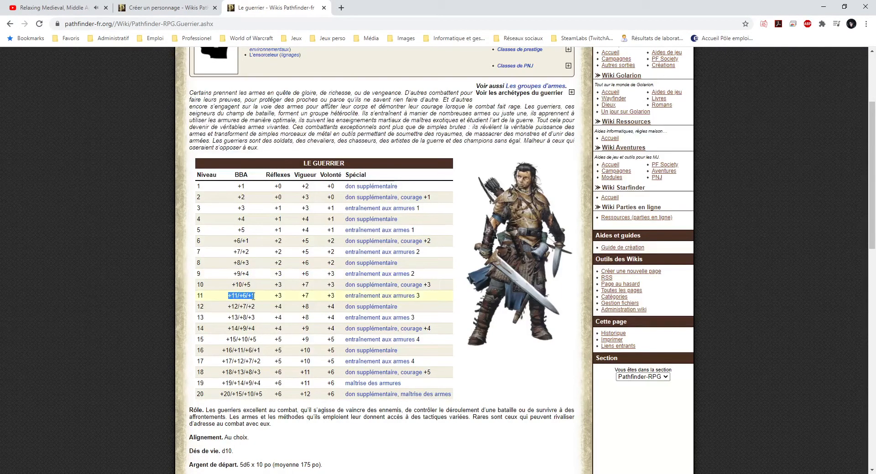
{"action": "left_click_drag", "start_coordinate": [222, 351], "coordinate": [265, 352]}
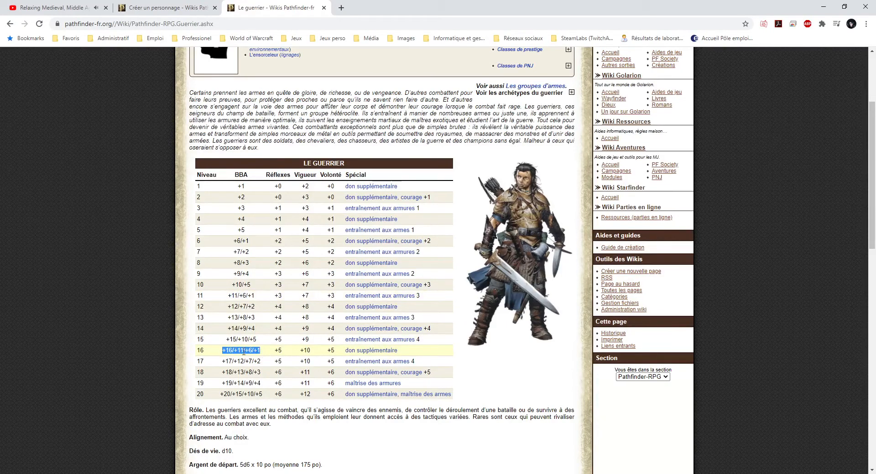
{"action": "left_click", "coordinate": [256, 353]}
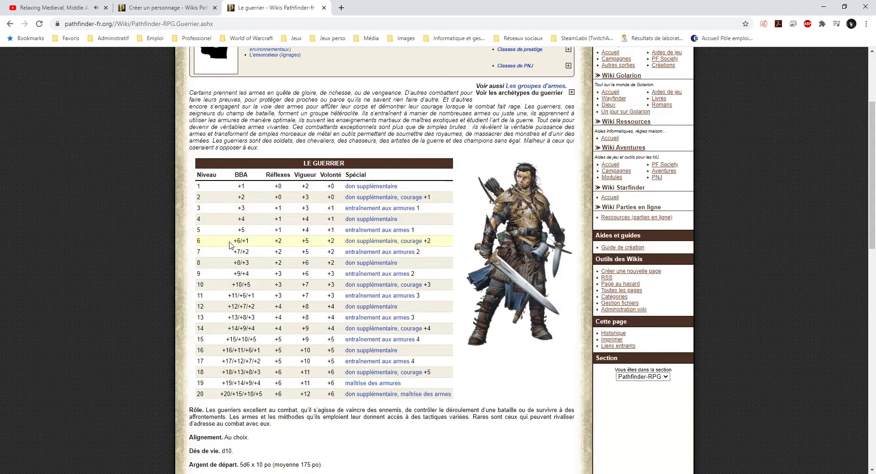
Examine the individual attack bonuses within the Guerrier's BBA entries at levels 6 and 11.
{"action": "left_click_drag", "start_coordinate": [231, 245], "coordinate": [252, 247]}
{"action": "left_click", "coordinate": [235, 241]}
{"action": "left_click_drag", "start_coordinate": [235, 241], "coordinate": [241, 241]}
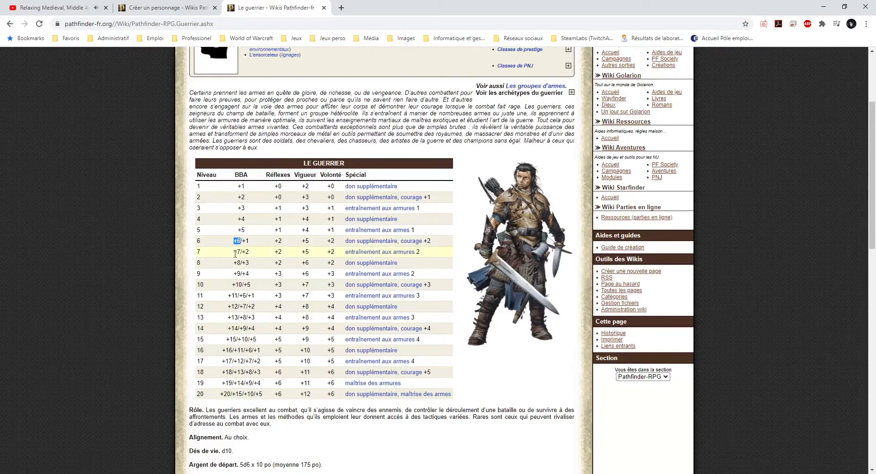
{"action": "left_click_drag", "start_coordinate": [228, 296], "coordinate": [238, 297]}
{"action": "left_click", "coordinate": [243, 297]}
{"action": "left_click_drag", "start_coordinate": [240, 297], "coordinate": [249, 297]}
{"action": "left_click", "coordinate": [248, 297]}
{"action": "left_click", "coordinate": [256, 299]}
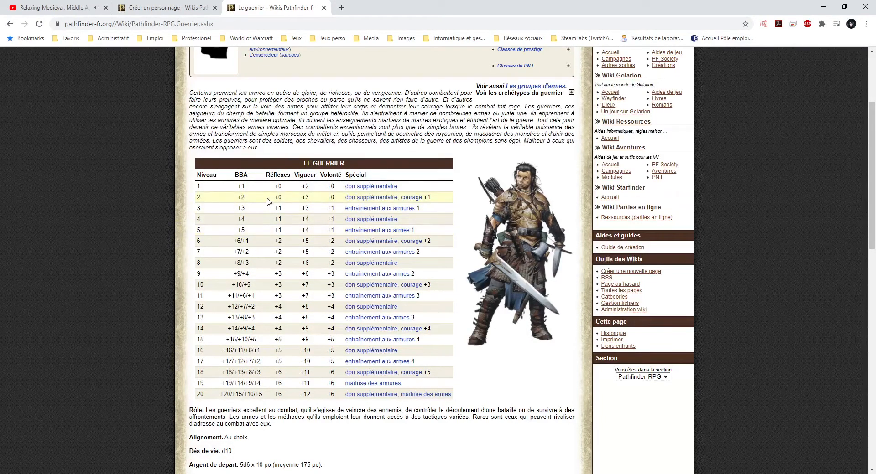
Examine the Réflexes, Vigueur and Volonté saving throw columns and the Spécial column of the Guerrier table.
{"action": "left_click_drag", "start_coordinate": [267, 175], "coordinate": [341, 175]}
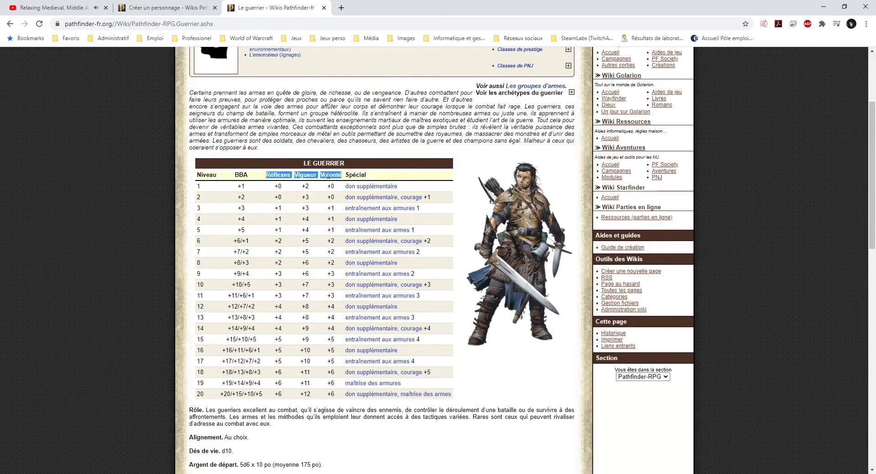
{"action": "left_click", "coordinate": [278, 178]}
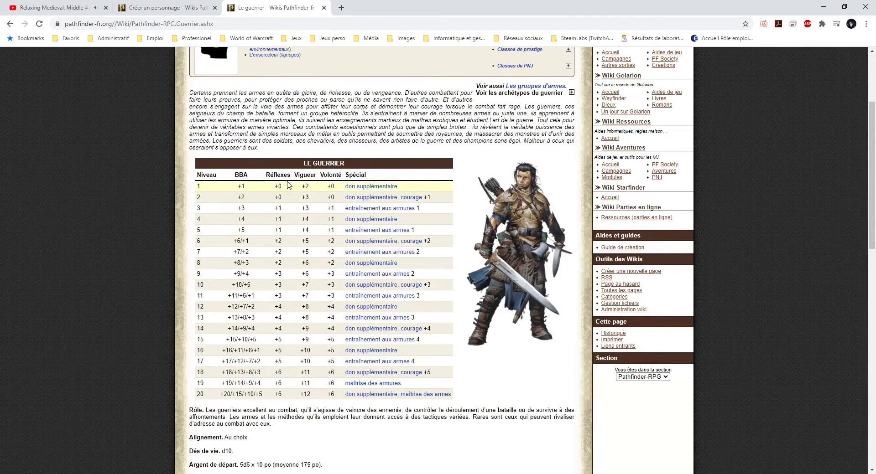
{"action": "left_click_drag", "start_coordinate": [301, 185], "coordinate": [309, 187]}
{"action": "left_click", "coordinate": [311, 188]}
{"action": "double_click", "coordinate": [276, 175]}
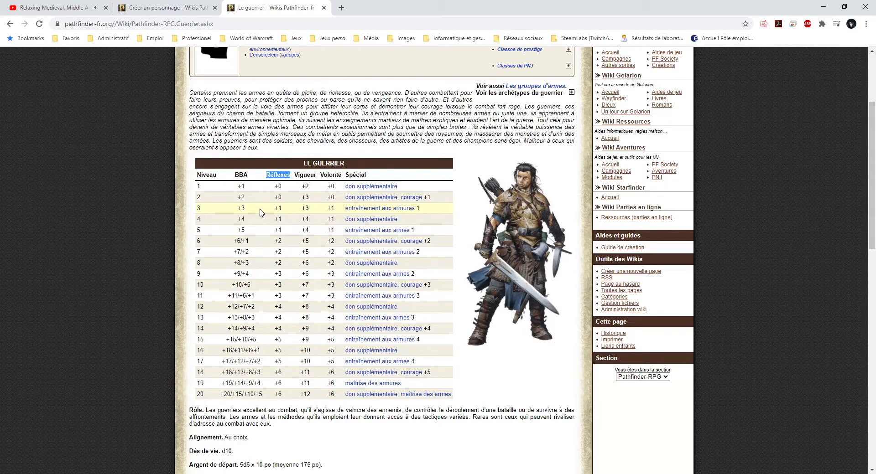
{"action": "double_click", "coordinate": [311, 174]}
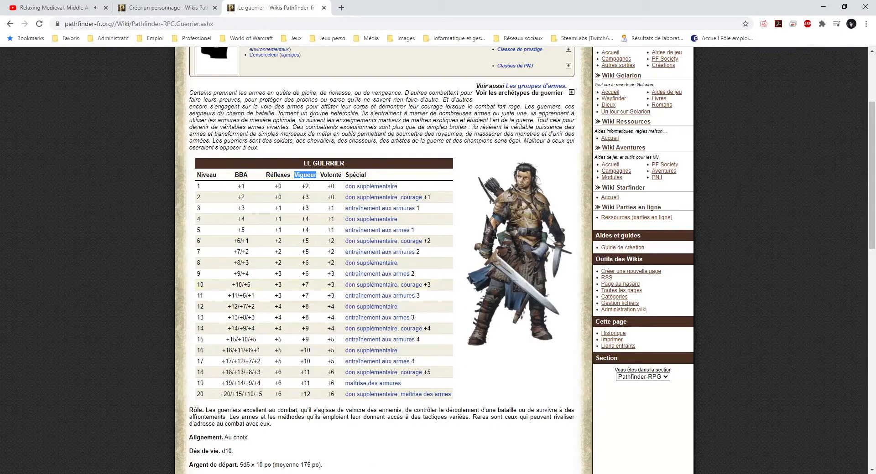
{"action": "key", "text": "alt+Tab"}
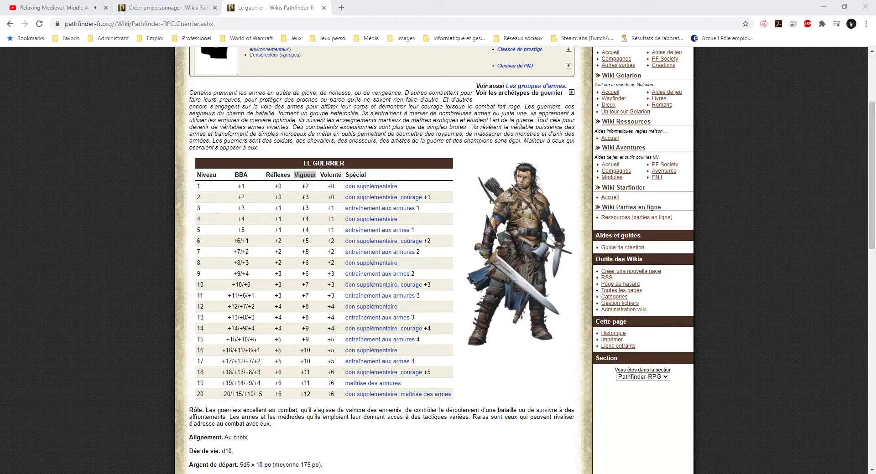
{"action": "key", "text": "alt+Tab"}
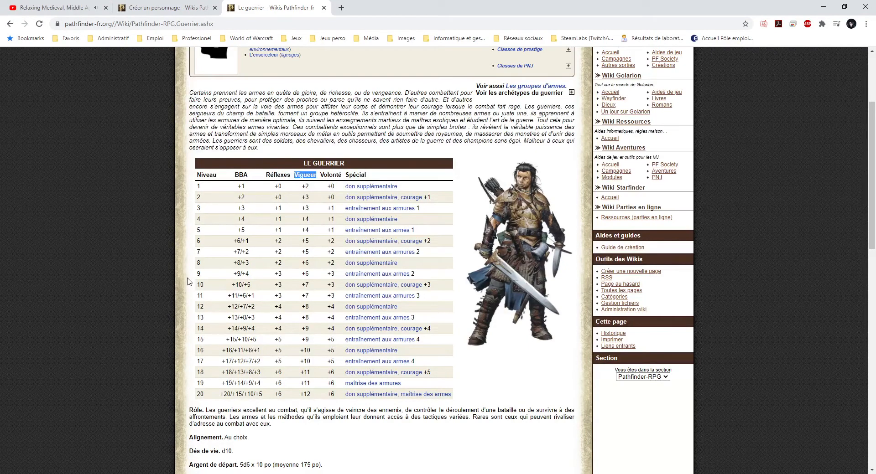
{"action": "double_click", "coordinate": [336, 178]}
{"action": "double_click", "coordinate": [364, 175]}
{"action": "left_click", "coordinate": [371, 181]}
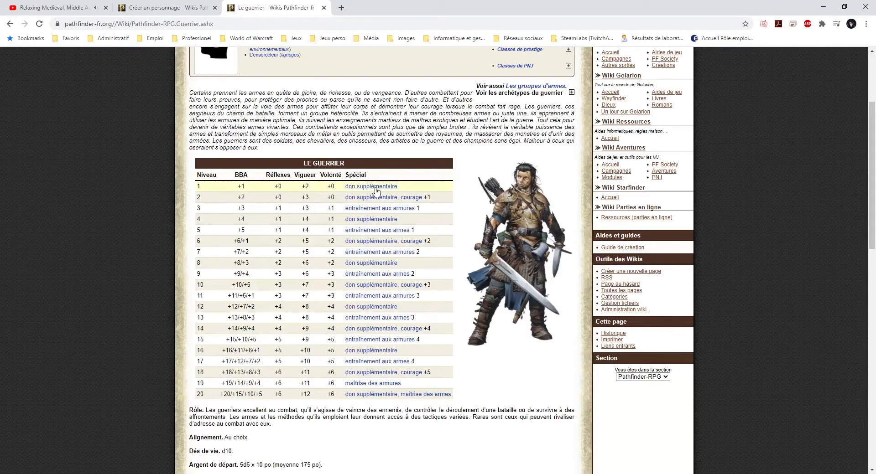
Review the Guerrier's class description, covering Dons supplémentaires, Courage and Entraînement aux armures.
{"action": "scroll", "coordinate": [376, 192], "scroll_direction": "up", "scroll_amount": 1}
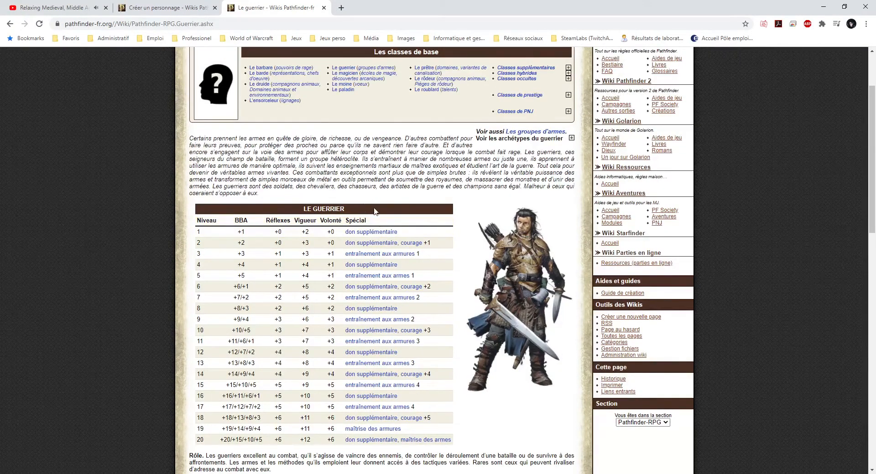
{"action": "scroll", "coordinate": [329, 247], "scroll_direction": "down", "scroll_amount": 8}
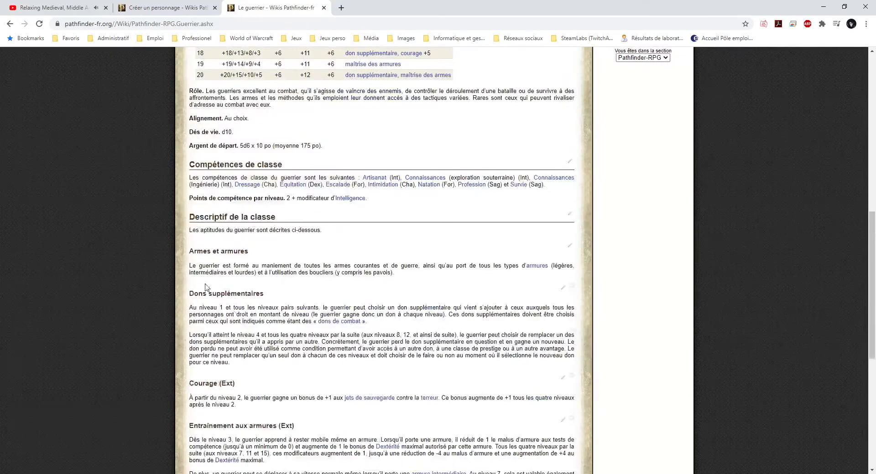
{"action": "scroll", "coordinate": [289, 279], "scroll_direction": "down", "scroll_amount": 2}
{"action": "left_click_drag", "start_coordinate": [188, 126], "coordinate": [279, 123]}
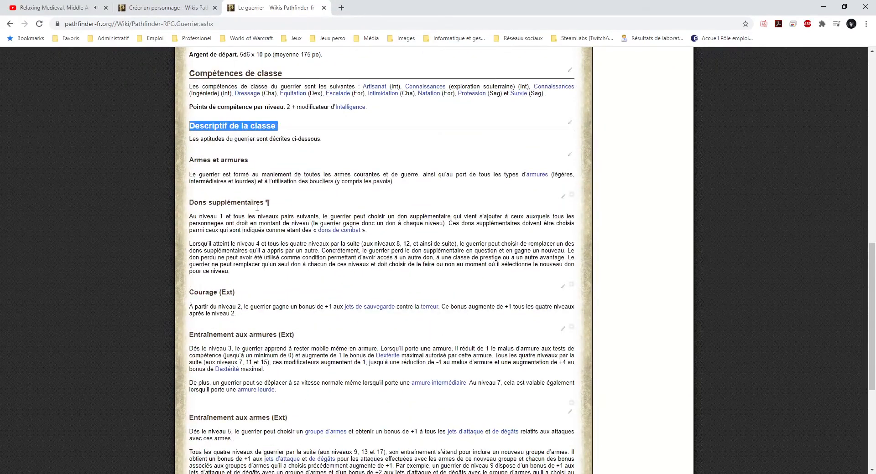
{"action": "left_click_drag", "start_coordinate": [189, 202], "coordinate": [267, 204]}
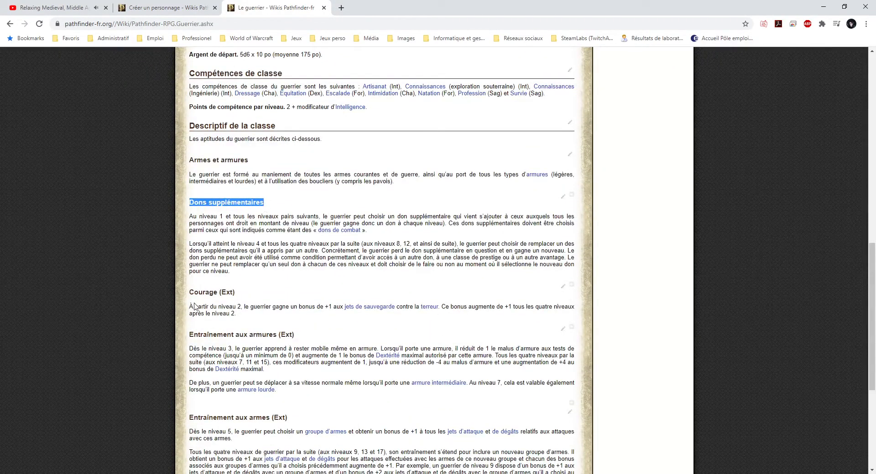
{"action": "left_click_drag", "start_coordinate": [189, 294], "coordinate": [235, 293]}
{"action": "left_click_drag", "start_coordinate": [188, 333], "coordinate": [301, 337]}
{"action": "left_click", "coordinate": [304, 263]}
Open the Magicien class page from the base classes list on the Guerrier page.
{"action": "scroll", "coordinate": [304, 264], "scroll_direction": "up", "scroll_amount": 1}
{"action": "scroll", "coordinate": [304, 263], "scroll_direction": "up", "scroll_amount": 10}
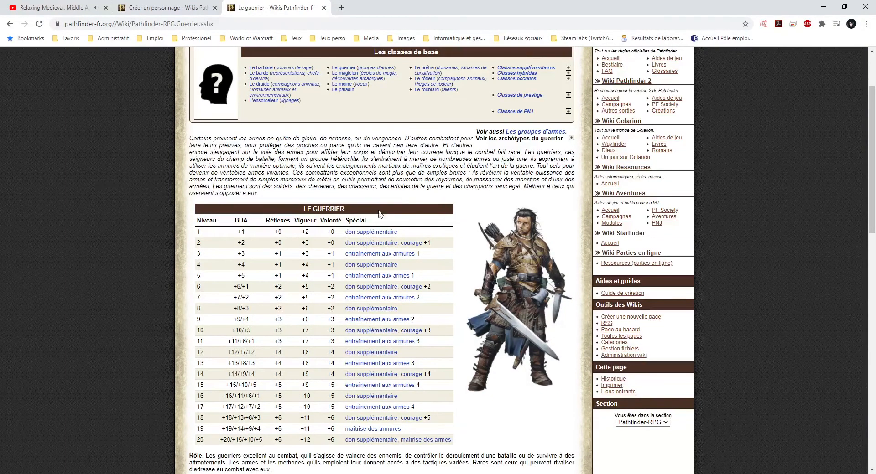
{"action": "left_click", "coordinate": [337, 74]}
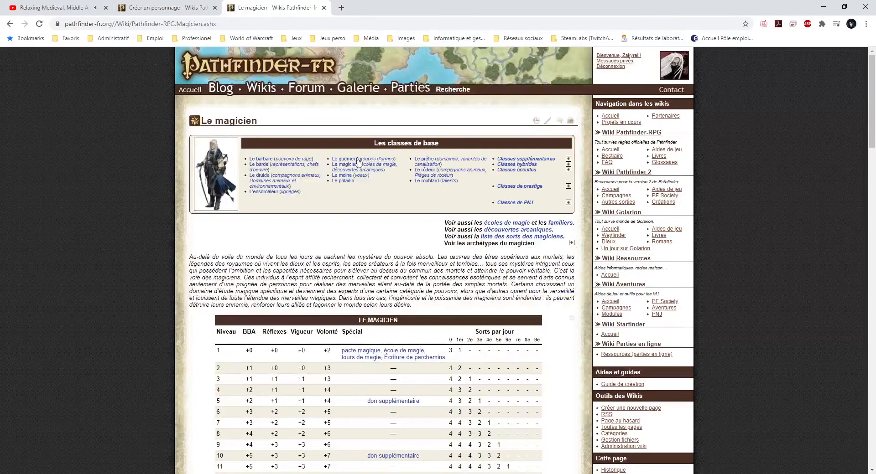
Examine the level 1 Volonté bonus and the spells per day in the Magicien table.
{"action": "scroll", "coordinate": [339, 169], "scroll_direction": "down", "scroll_amount": 4}
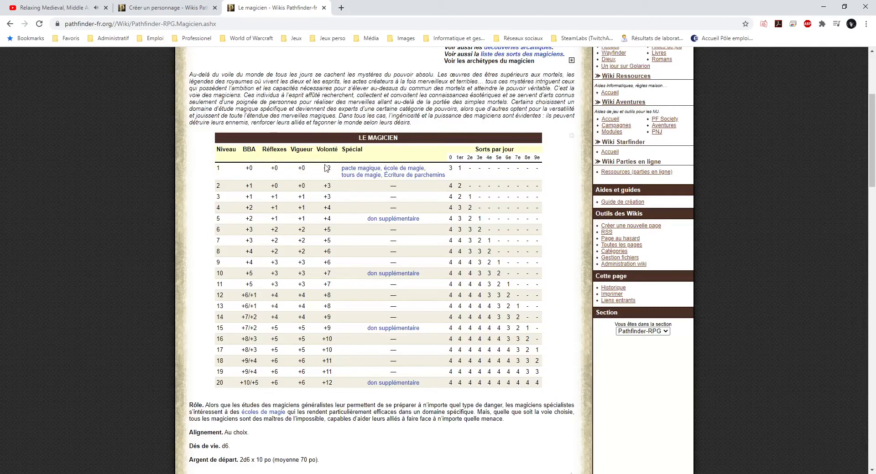
{"action": "left_click_drag", "start_coordinate": [323, 169], "coordinate": [330, 169]}
{"action": "left_click", "coordinate": [331, 173]}
{"action": "double_click", "coordinate": [459, 169]}
{"action": "left_click", "coordinate": [461, 170]}
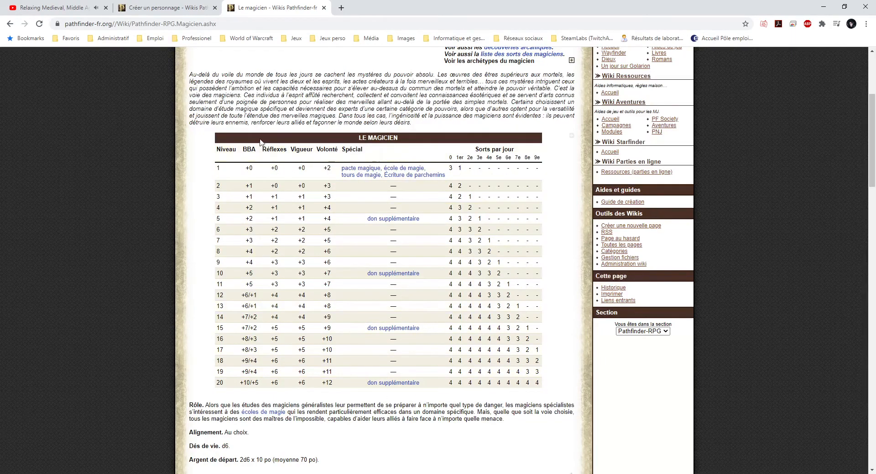
{"action": "scroll", "coordinate": [256, 276], "scroll_direction": "up", "scroll_amount": 3}
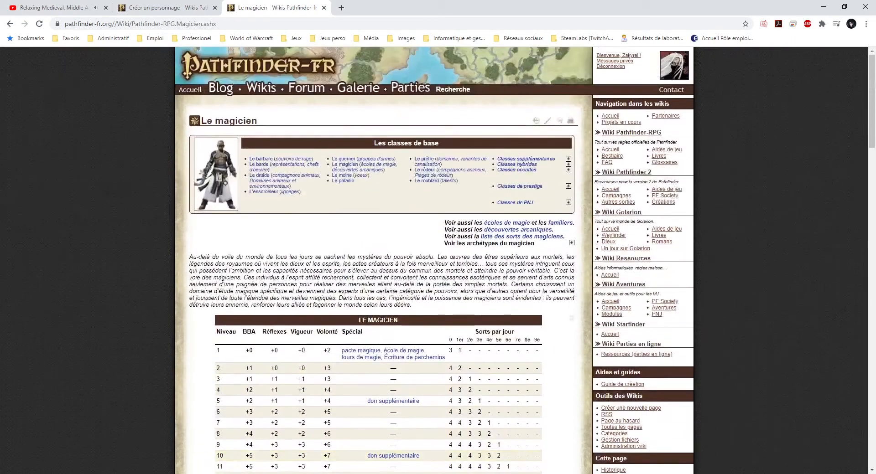
{"action": "scroll", "coordinate": [256, 276], "scroll_direction": "down", "scroll_amount": 6}
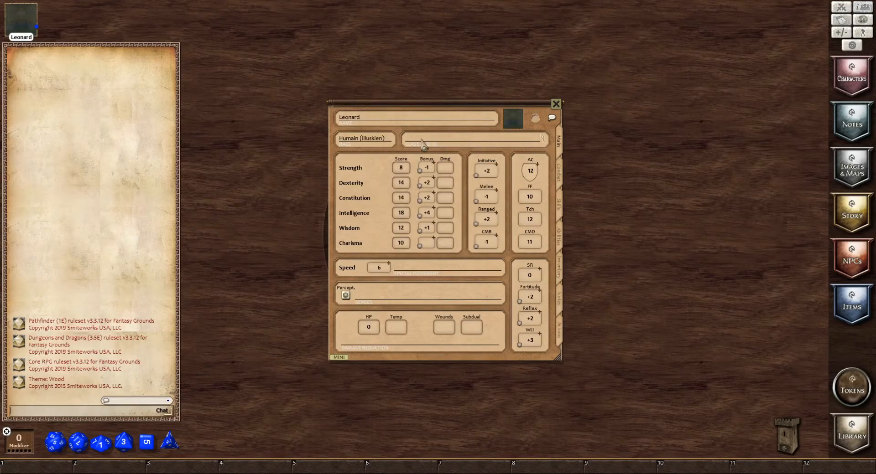
In Fantasy Grounds, add the class Magicien at level 1 to the character's Class & Level list and mark it as favored.
{"action": "left_click", "coordinate": [543, 141]}
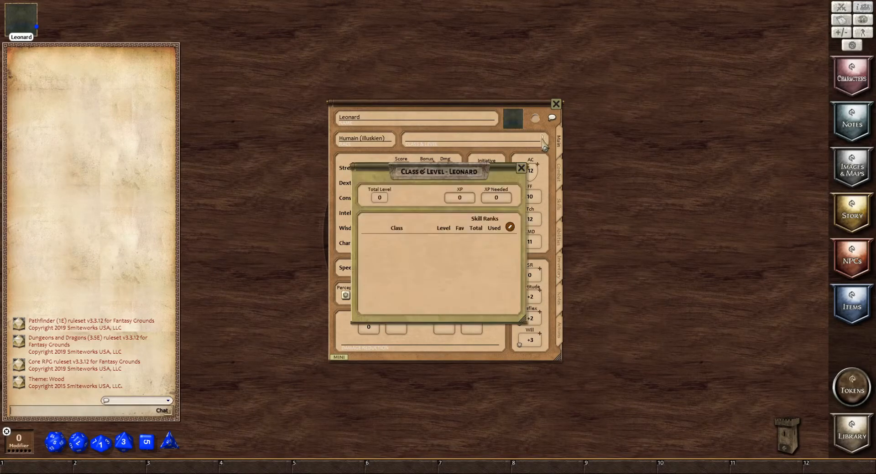
{"action": "left_click_drag", "start_coordinate": [451, 175], "coordinate": [479, 160]}
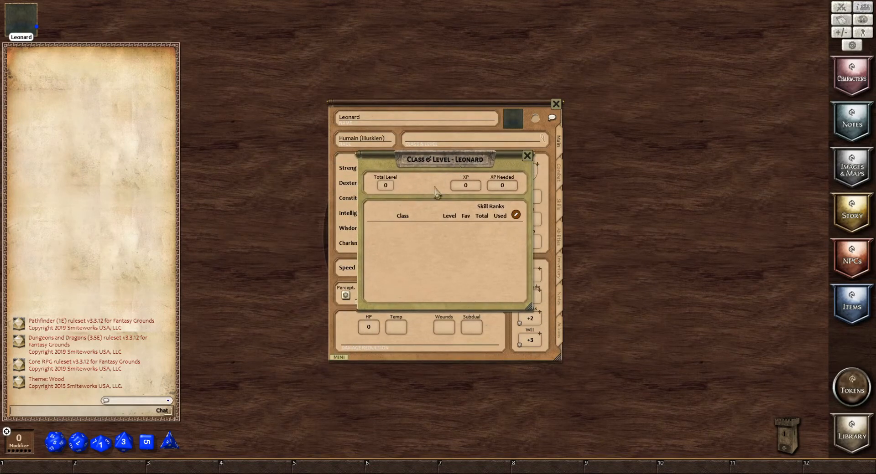
{"action": "left_click", "coordinate": [517, 216]}
{"action": "left_click", "coordinate": [516, 228]}
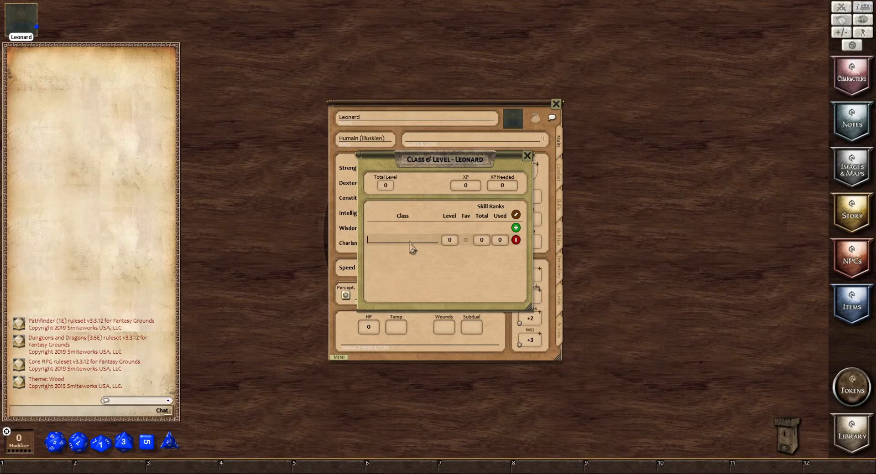
{"action": "type", "text": "Magicien"}
{"action": "left_click", "coordinate": [447, 242]}
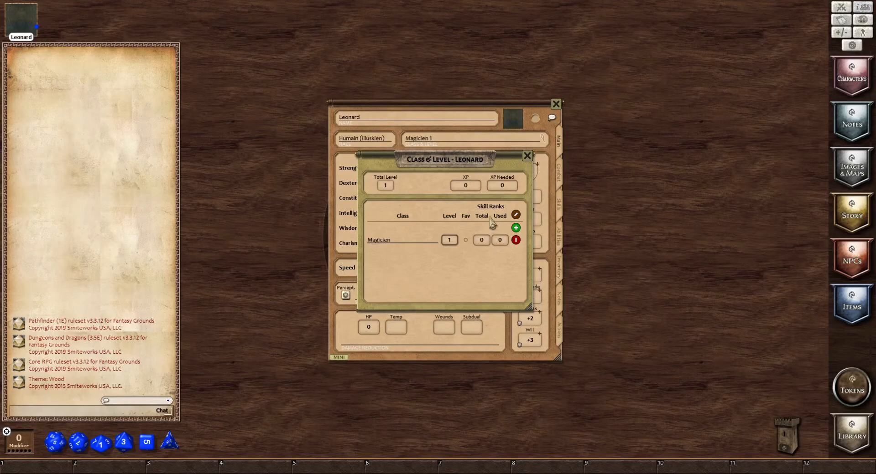
{"action": "left_click", "coordinate": [465, 240]}
Move the Class & Level window beside the sheet and check the Magicien wiki page's class skills and skill points per level.
{"action": "left_click", "coordinate": [482, 240]}
{"action": "left_click_drag", "start_coordinate": [439, 165], "coordinate": [663, 170]}
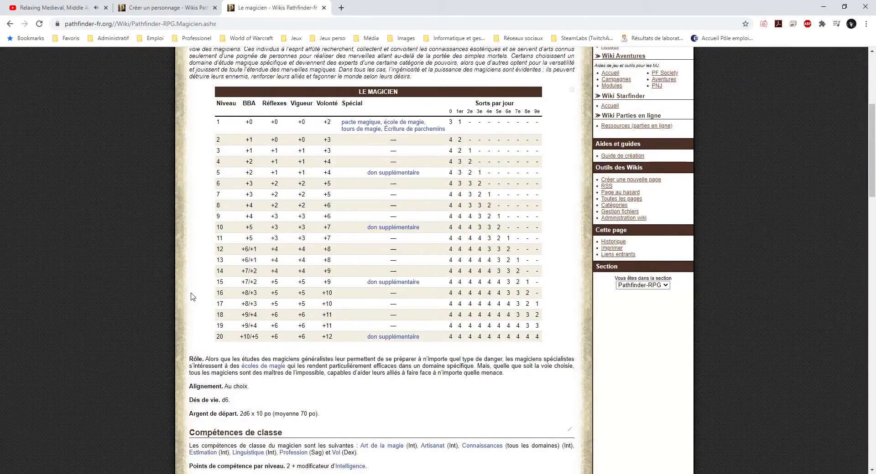
{"action": "scroll", "coordinate": [191, 297], "scroll_direction": "down", "scroll_amount": 1}
{"action": "scroll", "coordinate": [191, 296], "scroll_direction": "down", "scroll_amount": 2}
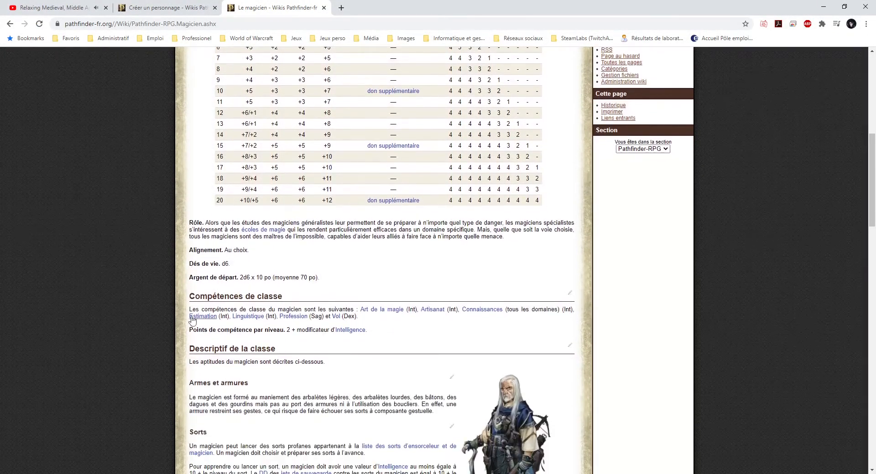
{"action": "left_click_drag", "start_coordinate": [194, 297], "coordinate": [286, 299]}
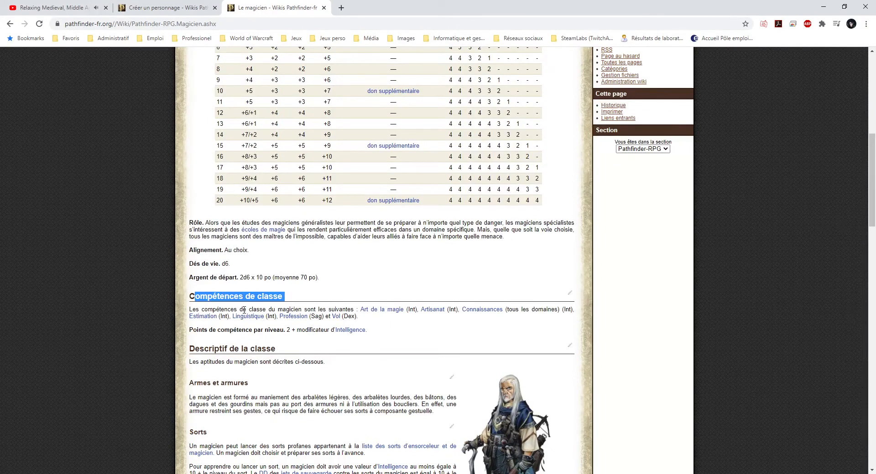
{"action": "left_click", "coordinate": [390, 330]}
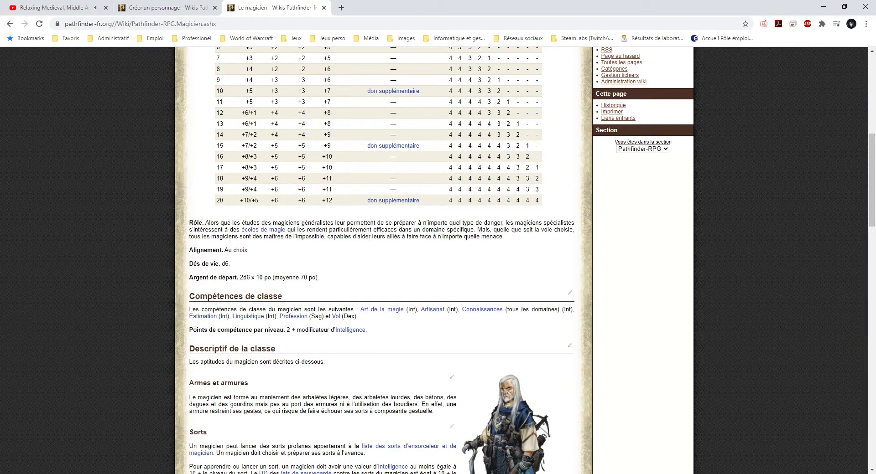
{"action": "left_click_drag", "start_coordinate": [193, 330], "coordinate": [373, 336]}
{"action": "left_click", "coordinate": [372, 338]}
{"action": "left_click", "coordinate": [330, 473]}
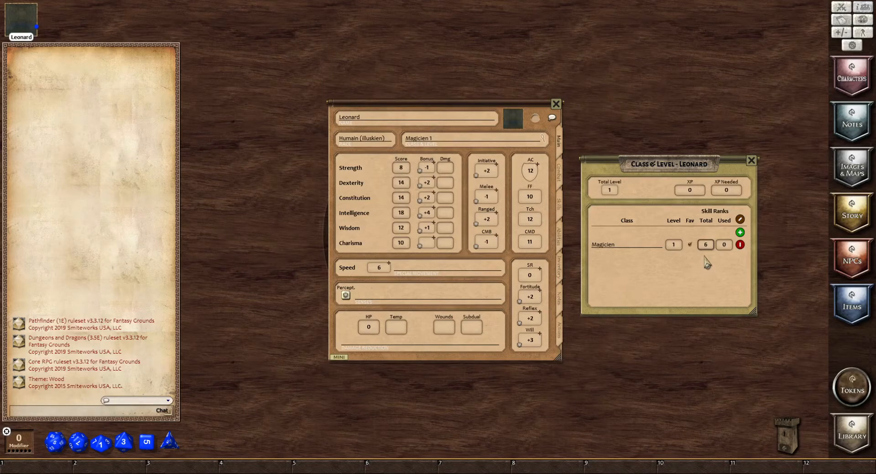
In Fantasy Grounds, set the Magicien's total skill ranks to 7, end list editing and close the Class & Level window.
{"action": "scroll", "coordinate": [705, 245], "scroll_direction": "up", "scroll_amount": 1}
{"action": "left_click", "coordinate": [740, 221]}
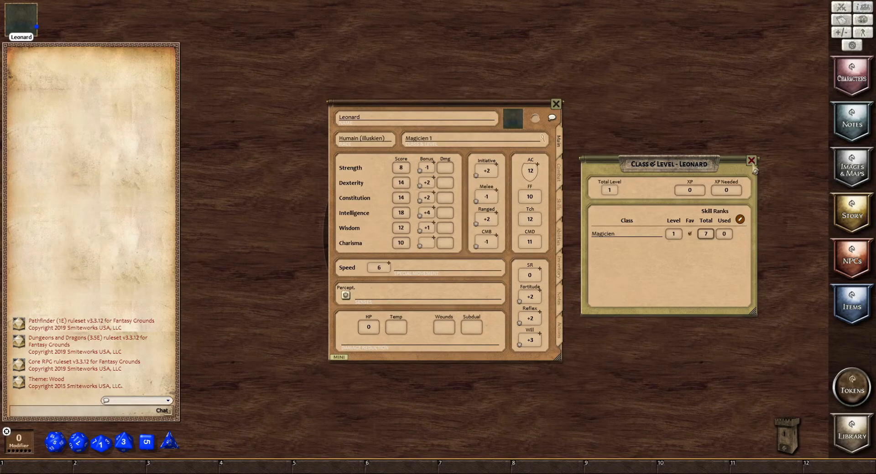
{"action": "left_click", "coordinate": [751, 161]}
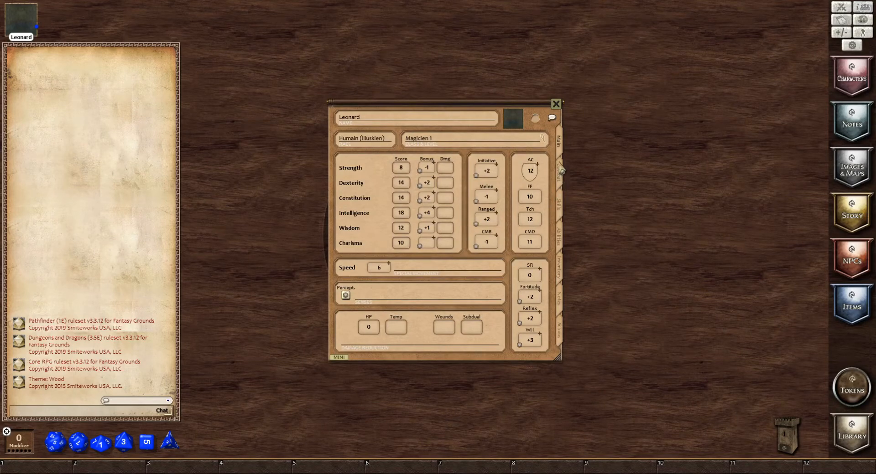
Try values of 1 and 5 for the Base Attack Bonus on the sheet's combat page.
{"action": "left_click", "coordinate": [561, 179]}
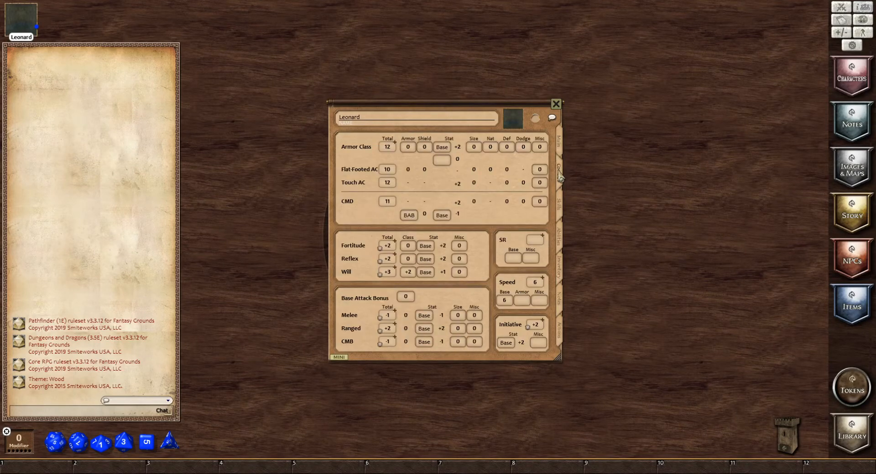
{"action": "left_click", "coordinate": [406, 297]}
{"action": "type", "text": "1"}
{"action": "left_click", "coordinate": [407, 298]}
{"action": "type", "text": "5"}
{"action": "key", "text": "BackSpace"}
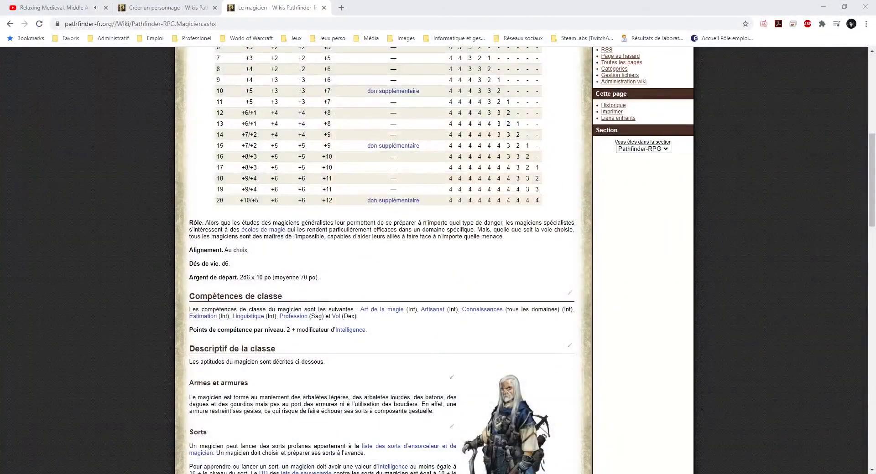
Check the level 1 Volonté and Vigueur bonuses in the Magicien table on the wiki.
{"action": "scroll", "coordinate": [299, 342], "scroll_direction": "up", "scroll_amount": 5}
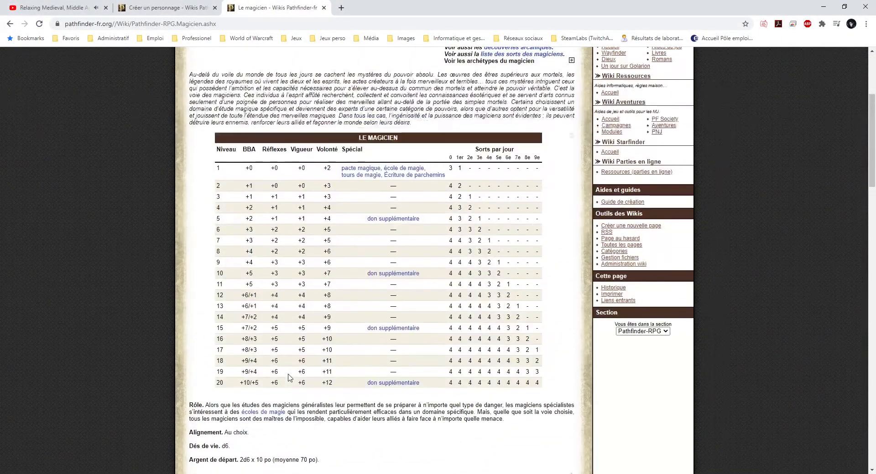
{"action": "left_click_drag", "start_coordinate": [324, 212], "coordinate": [333, 218]}
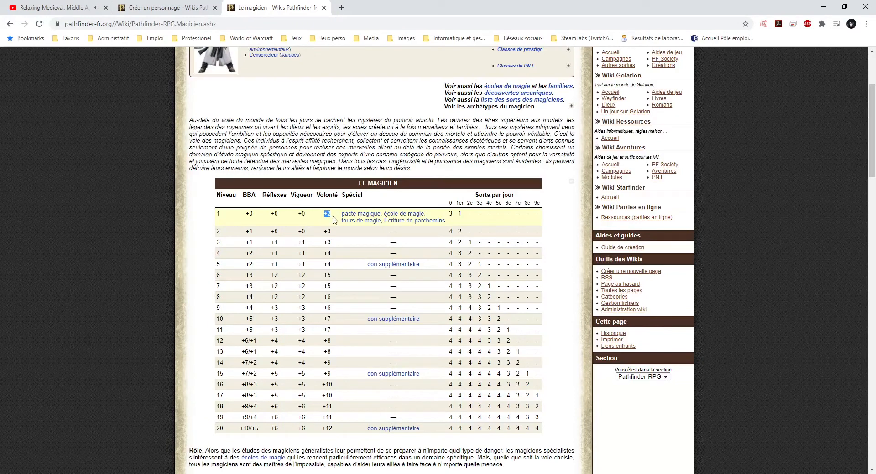
{"action": "left_click", "coordinate": [300, 219]}
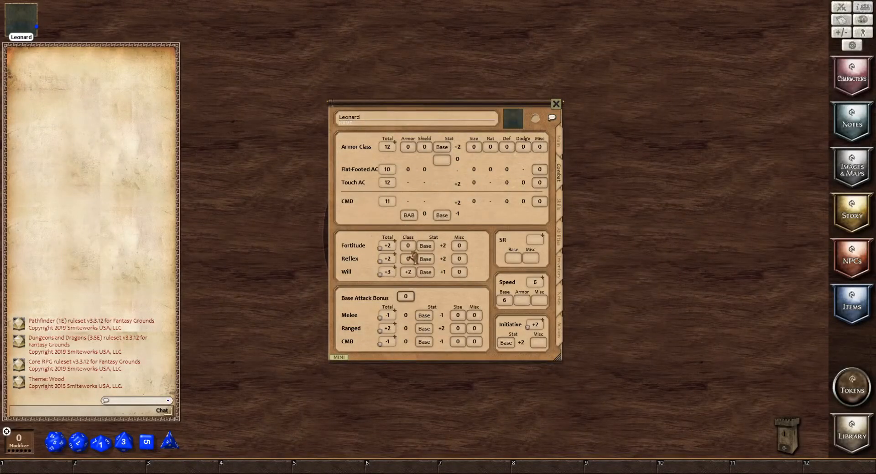
In Fantasy Grounds, set the Will save's class bonus to 0 and back to 2.
{"action": "left_click", "coordinate": [458, 273]}
{"action": "left_click", "coordinate": [410, 272]}
{"action": "type", "text": "0"}
{"action": "type", "text": "2"}
Compare the saving throws on the main and combat pages, including the Misc modifiers for Fortitude and Reflex.
{"action": "left_click", "coordinate": [559, 143]}
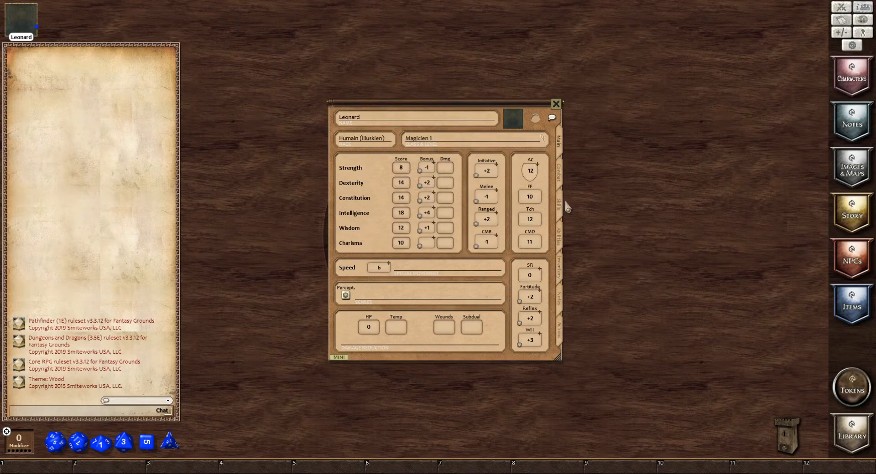
{"action": "left_click", "coordinate": [559, 179]}
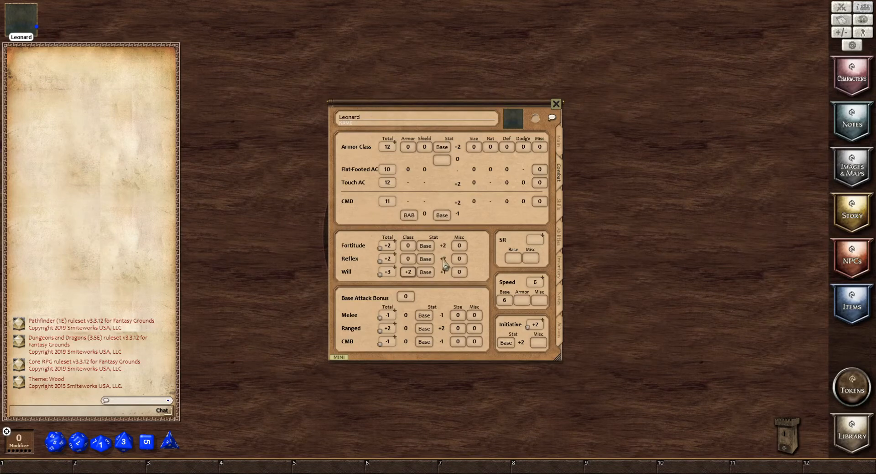
{"action": "left_click", "coordinate": [559, 149]}
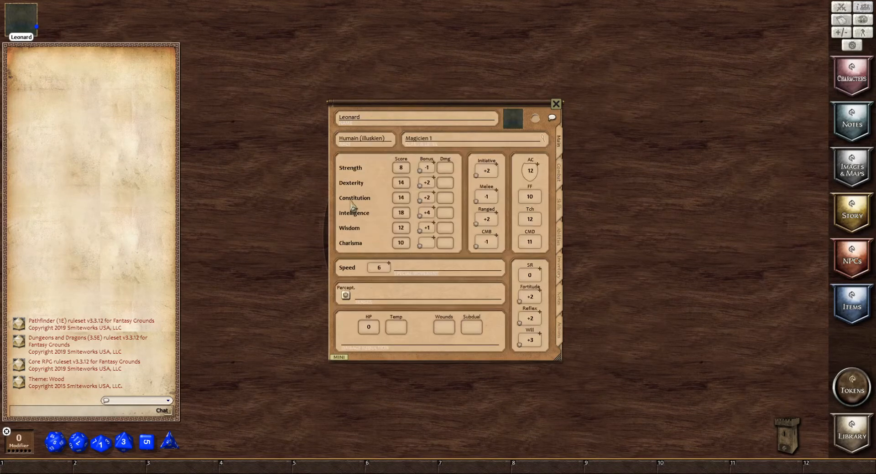
{"action": "left_click", "coordinate": [561, 187]}
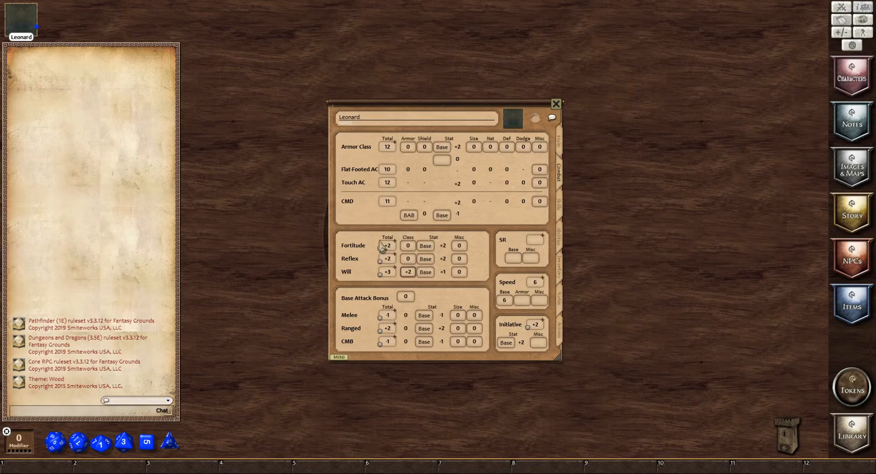
{"action": "left_click", "coordinate": [458, 247]}
{"action": "left_click", "coordinate": [460, 260]}
{"action": "left_click", "coordinate": [459, 246]}
Add a racial trait named Compétent on the sheet's abilities page.
{"action": "left_click", "coordinate": [561, 244]}
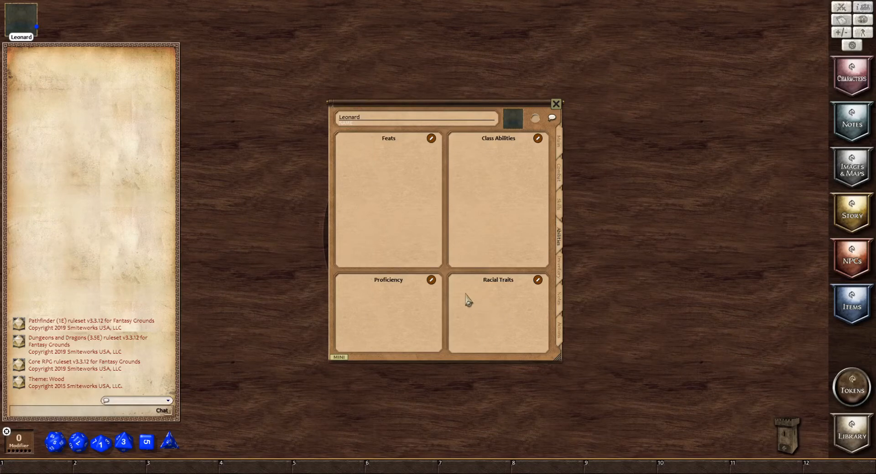
{"action": "left_click", "coordinate": [538, 280]}
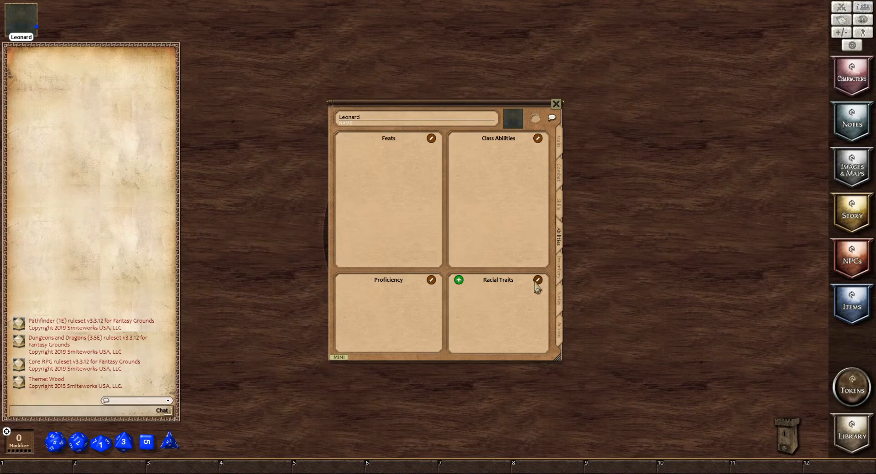
{"action": "left_click", "coordinate": [458, 280]}
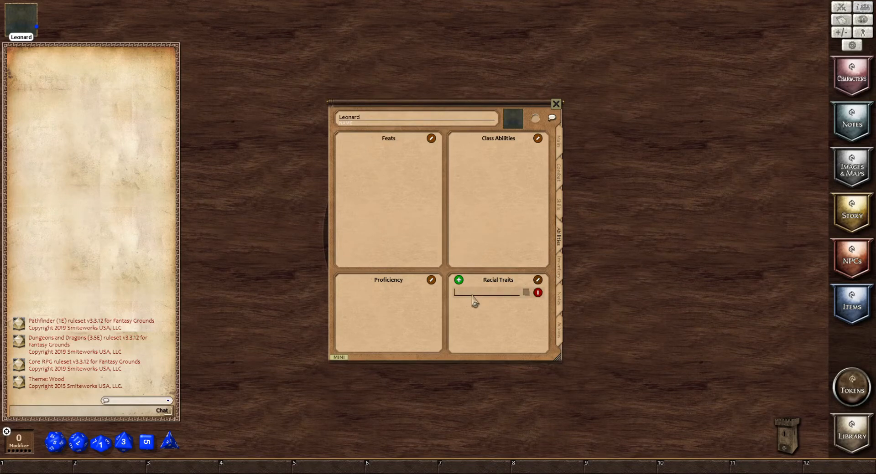
{"action": "type", "text": "Compétent"}
Describe the Compétent trait as "+1 point de compétence par niveau.", lock it and close its window.
{"action": "left_click", "coordinate": [526, 294]}
{"action": "left_click_drag", "start_coordinate": [422, 162], "coordinate": [653, 208]}
{"action": "left_click", "coordinate": [641, 256]}
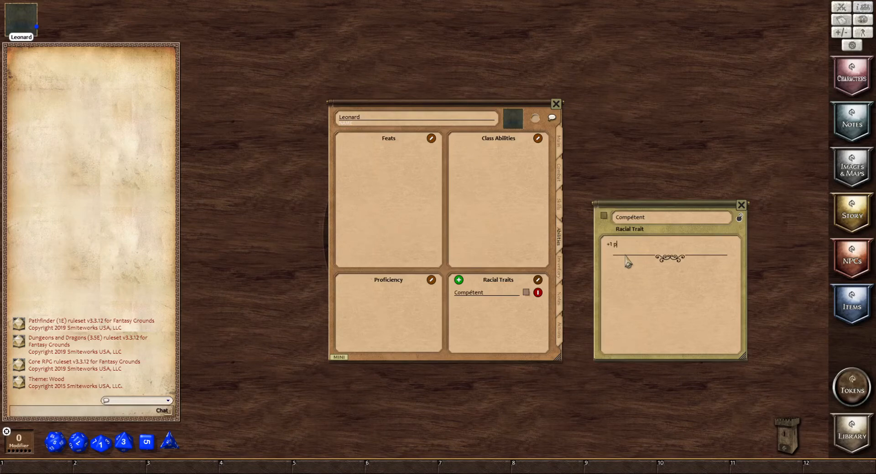
{"action": "type", "text": "+1 point de compétence par niveau."}
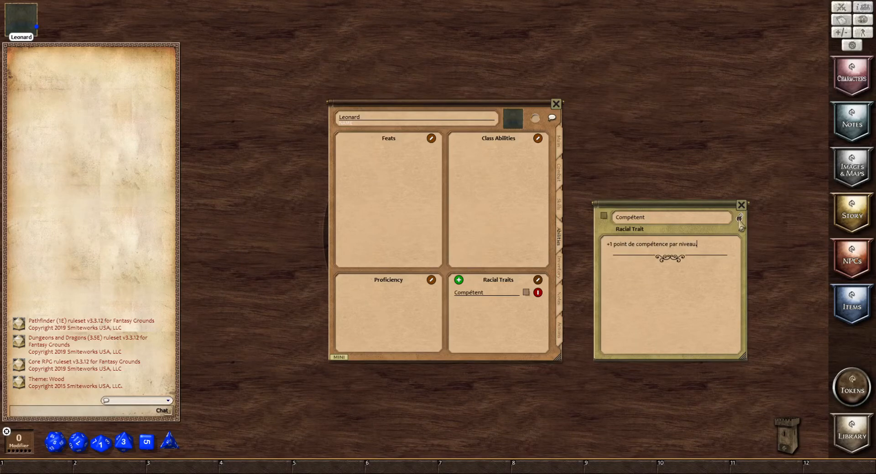
{"action": "left_click", "coordinate": [739, 217]}
{"action": "left_click", "coordinate": [742, 205]}
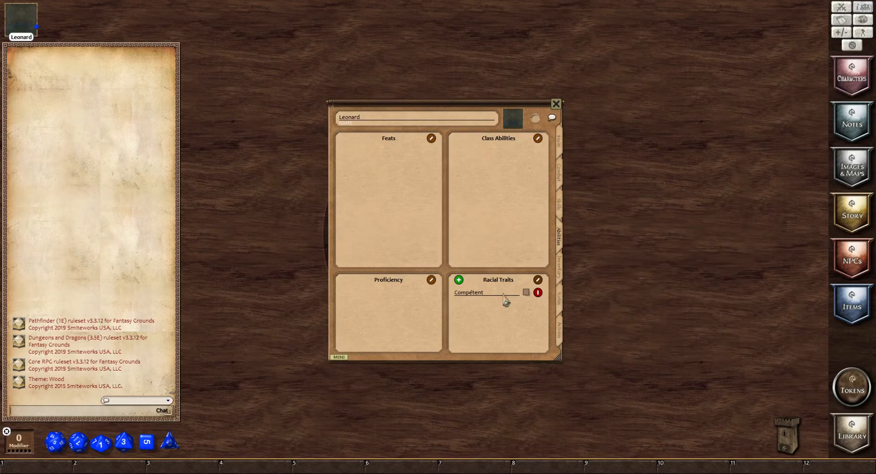
Delete the Compétent racial trait and leave list editing.
{"action": "left_click", "coordinate": [539, 292]}
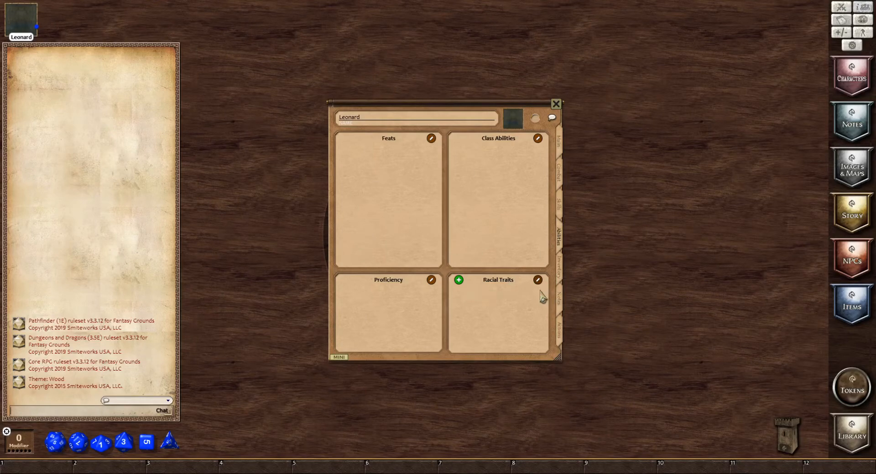
{"action": "left_click", "coordinate": [538, 280]}
Create a class ability entry named Pacte magique.
{"action": "left_click", "coordinate": [539, 141]}
{"action": "right_click", "coordinate": [499, 171]}
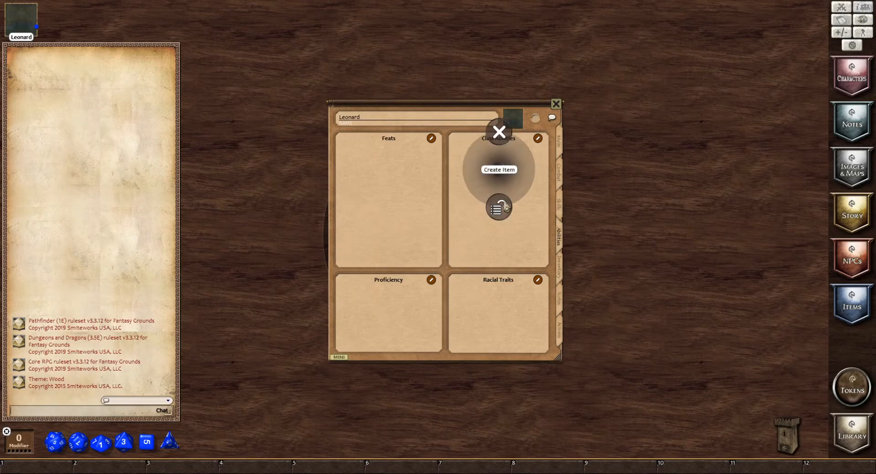
{"action": "left_click", "coordinate": [506, 211]}
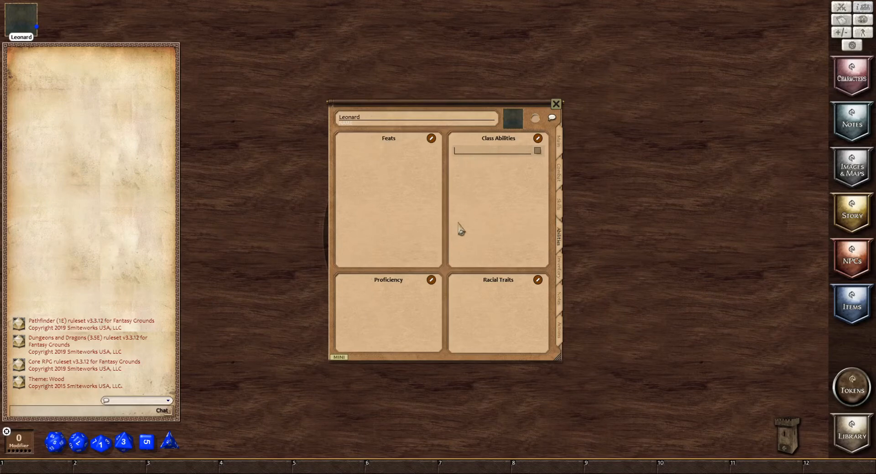
{"action": "type", "text": "PActe magique"}
{"action": "key", "text": "BackSpace"}
{"action": "type", "text": "a"}
Open the new ability's details beside the sheet and title the class feature Pacte magique.
{"action": "left_click", "coordinate": [538, 151]}
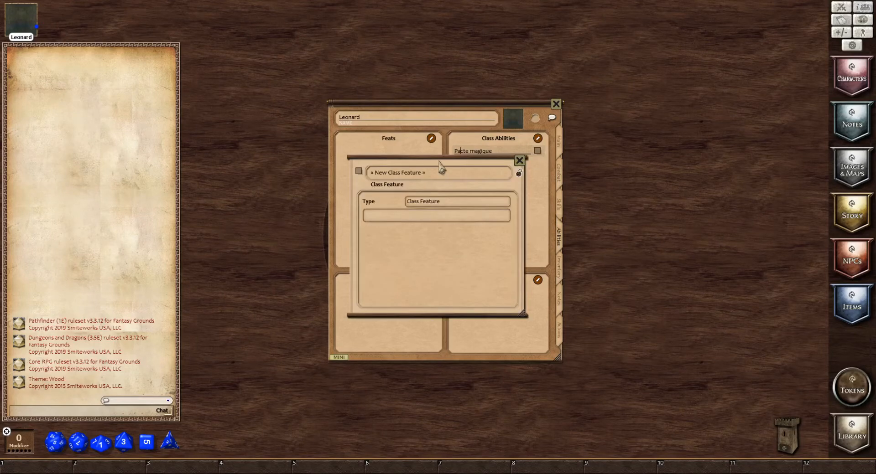
{"action": "left_click_drag", "start_coordinate": [439, 162], "coordinate": [673, 159]}
{"action": "left_click", "coordinate": [643, 170]}
{"action": "left_click", "coordinate": [620, 212]}
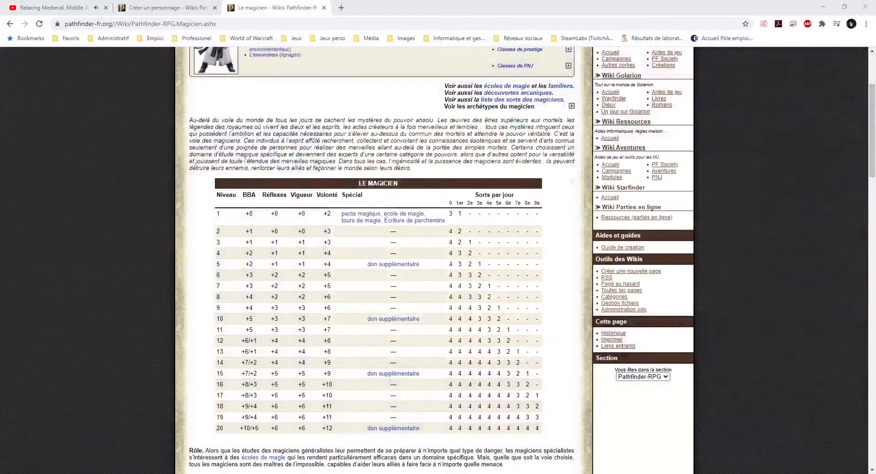
Copy the full Pacte magique (Ext ou Mag) description from the Magicien wiki page.
{"action": "left_click", "coordinate": [357, 214]}
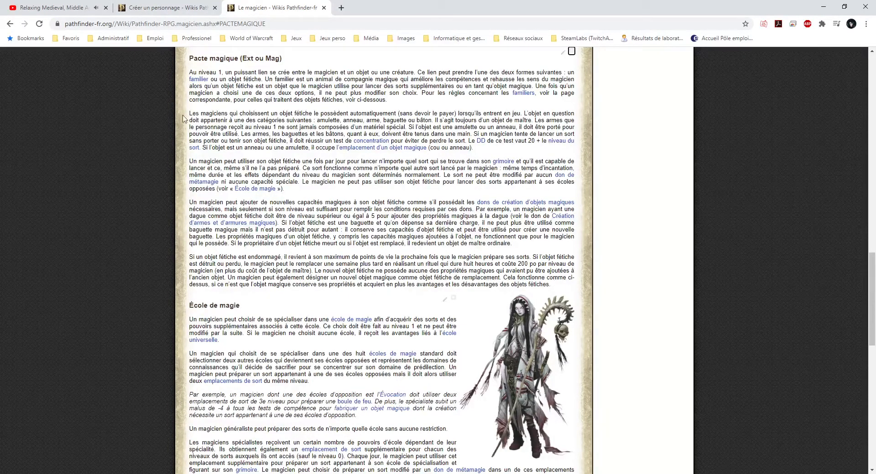
{"action": "scroll", "coordinate": [241, 192], "scroll_direction": "up", "scroll_amount": 1}
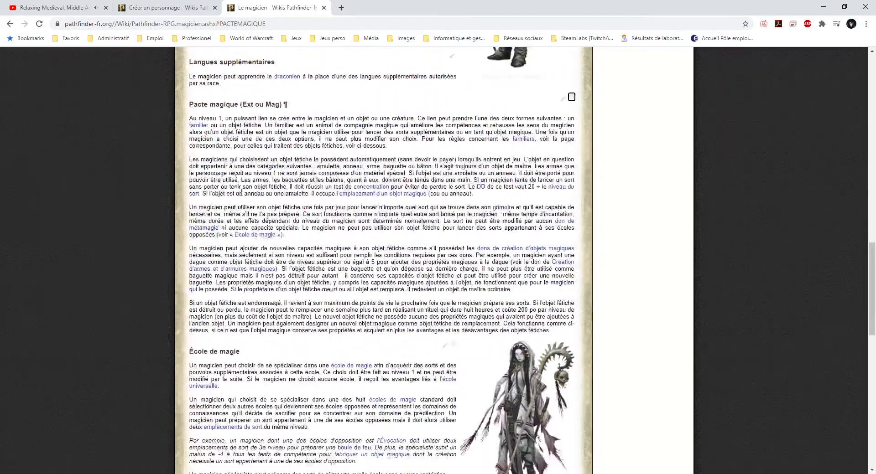
{"action": "left_click_drag", "start_coordinate": [190, 117], "coordinate": [551, 331]}
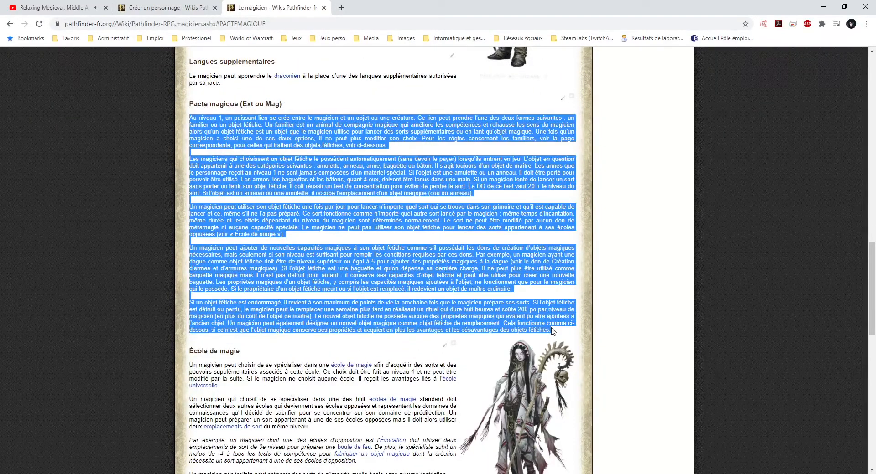
In Fantasy Grounds, paste the copied text as the Pacte magique feature's description and look it over.
{"action": "left_click", "coordinate": [375, 473]}
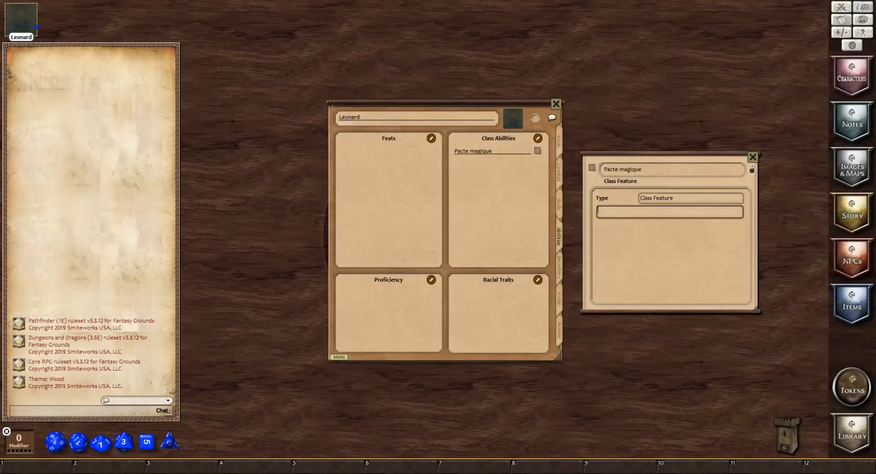
{"action": "left_click", "coordinate": [620, 212]}
{"action": "key", "text": "ctrl+v"}
{"action": "scroll", "coordinate": [644, 252], "scroll_direction": "up", "scroll_amount": 2}
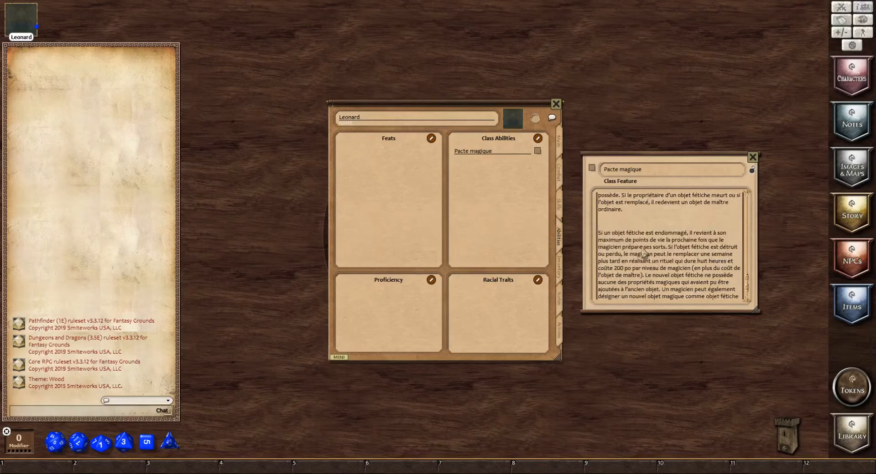
{"action": "scroll", "coordinate": [644, 252], "scroll_direction": "up", "scroll_amount": 5}
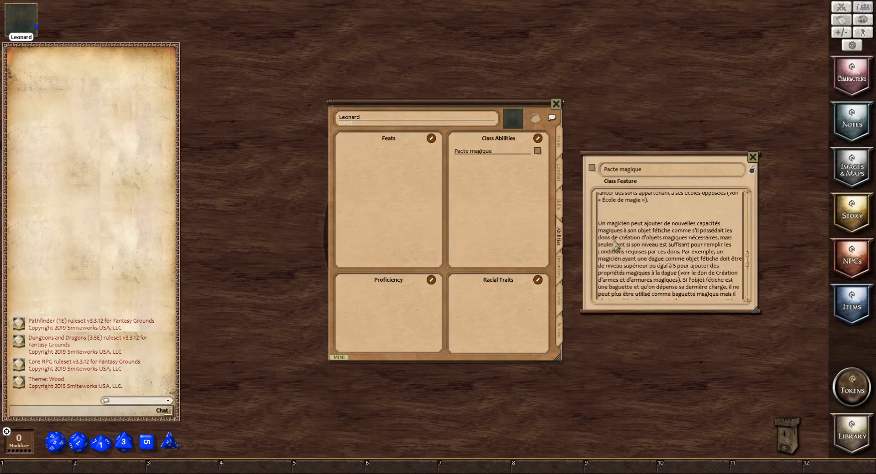
{"action": "scroll", "coordinate": [615, 244], "scroll_direction": "up", "scroll_amount": 5}
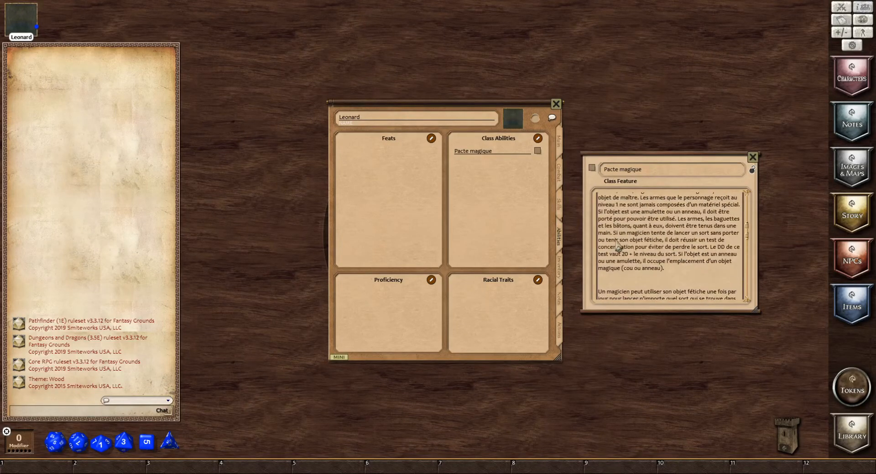
{"action": "scroll", "coordinate": [619, 271], "scroll_direction": "up", "scroll_amount": 5}
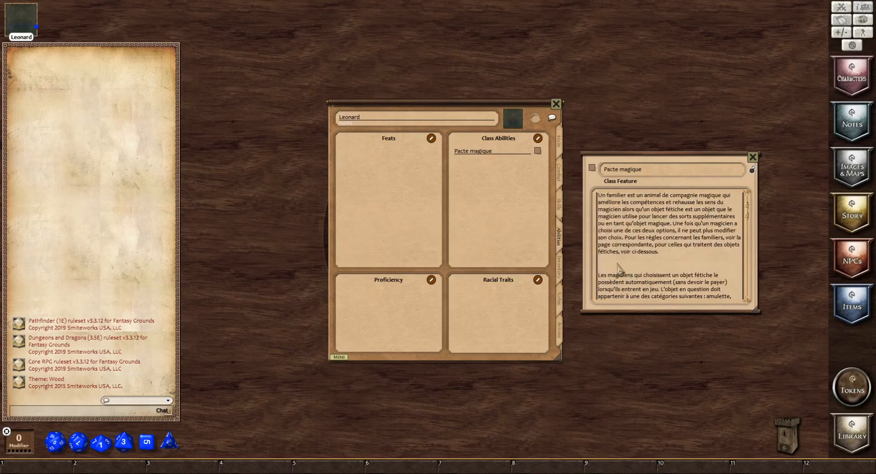
Lock the Pacte magique feature against editing, and check it by closing and reopening its details.
{"action": "scroll", "coordinate": [618, 269], "scroll_direction": "up", "scroll_amount": 3}
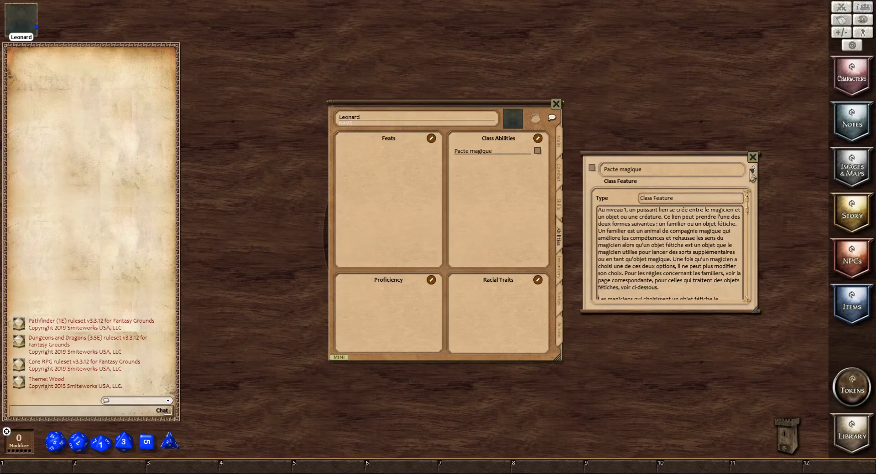
{"action": "left_click", "coordinate": [752, 170]}
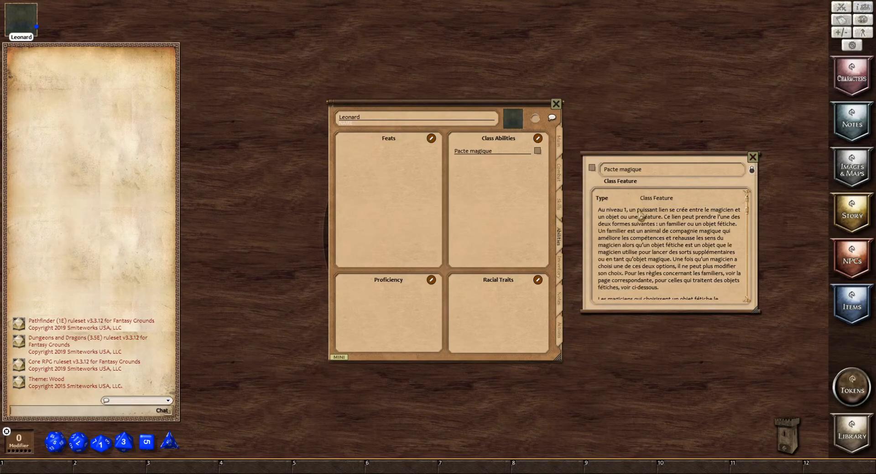
{"action": "left_click", "coordinate": [753, 158]}
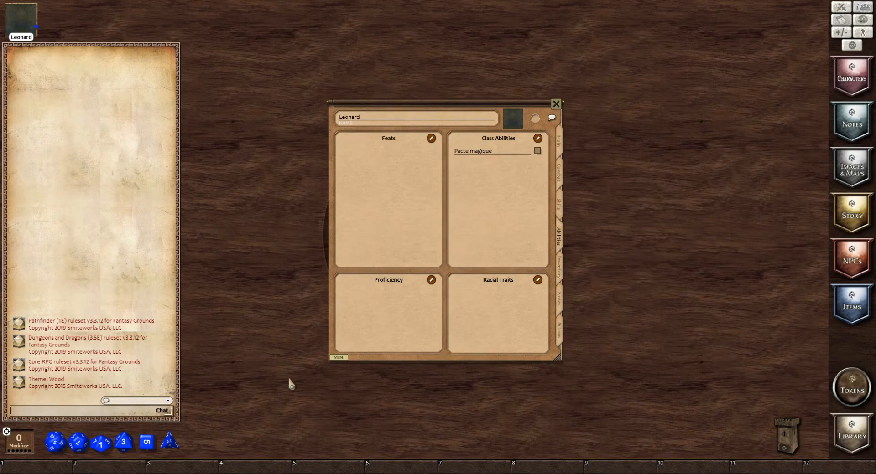
{"action": "left_click", "coordinate": [538, 151]}
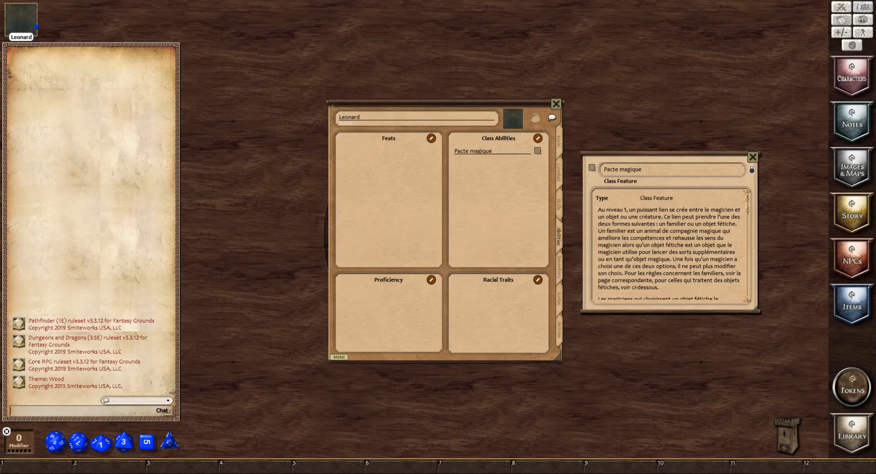
In the browser, open the Les familiers page from the Magicien page and examine the familiars and their special abilities.
{"action": "key", "text": "alt+Tab"}
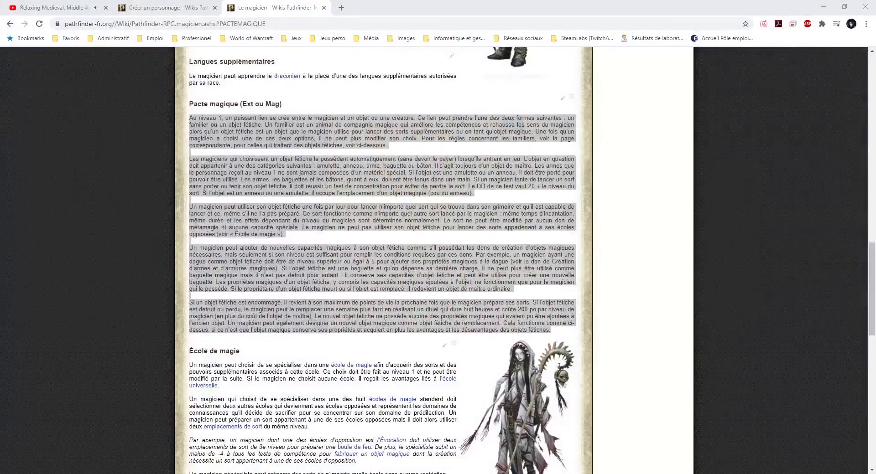
{"action": "left_click", "coordinate": [377, 309]}
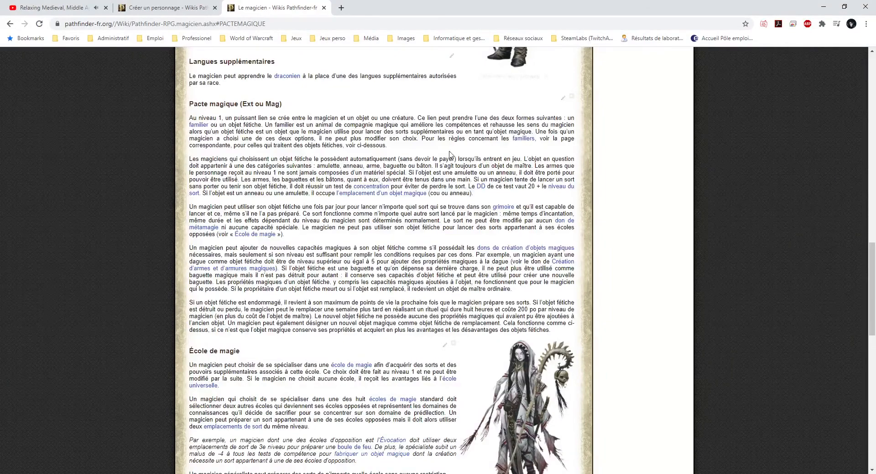
{"action": "scroll", "coordinate": [441, 268], "scroll_direction": "up", "scroll_amount": 20}
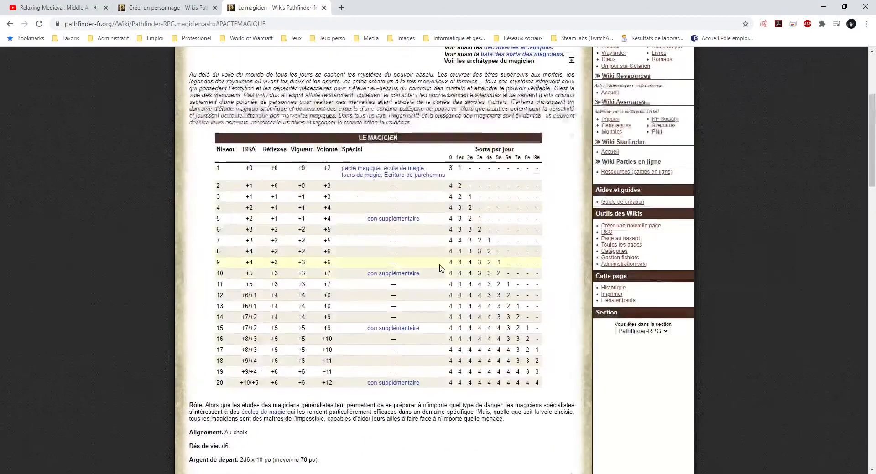
{"action": "scroll", "coordinate": [441, 268], "scroll_direction": "up", "scroll_amount": 4}
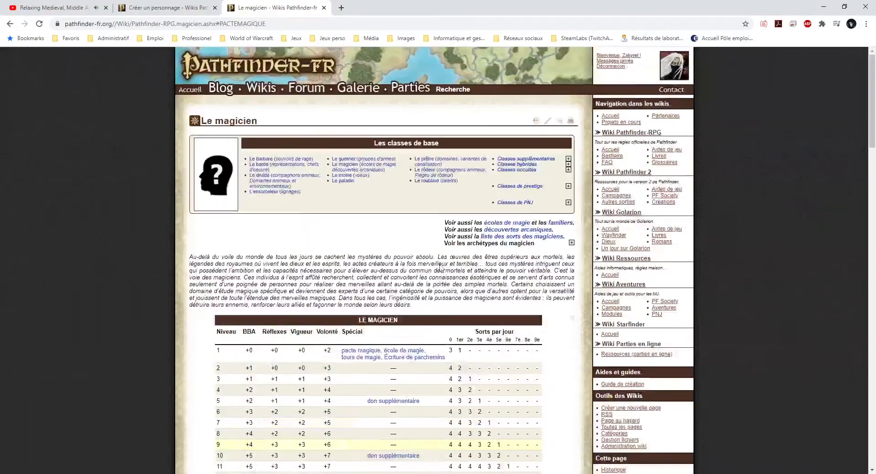
{"action": "left_click", "coordinate": [560, 224]}
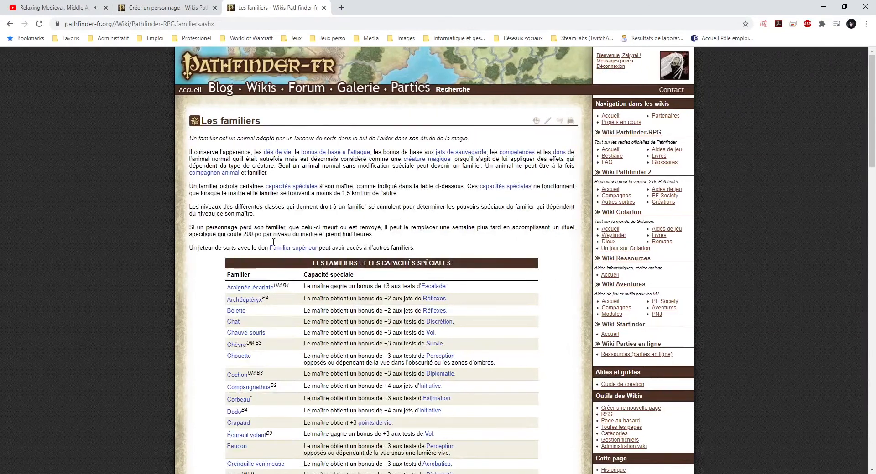
{"action": "scroll", "coordinate": [230, 164], "scroll_direction": "down", "scroll_amount": 3}
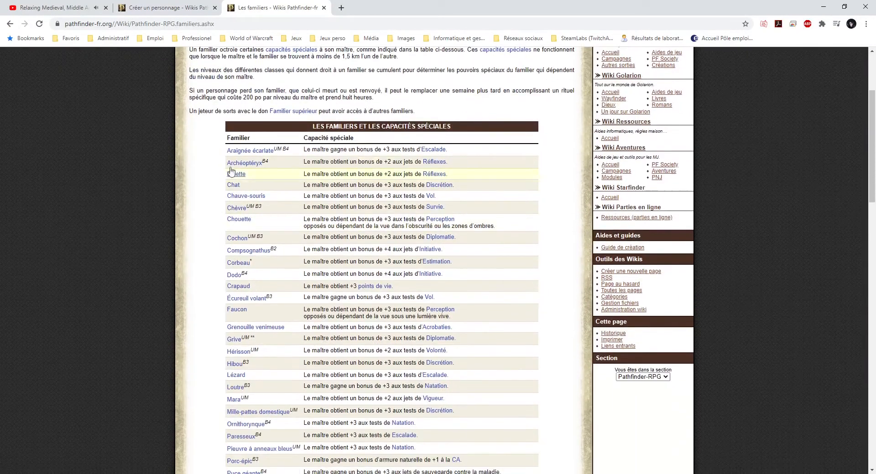
{"action": "scroll", "coordinate": [269, 358], "scroll_direction": "down", "scroll_amount": 2}
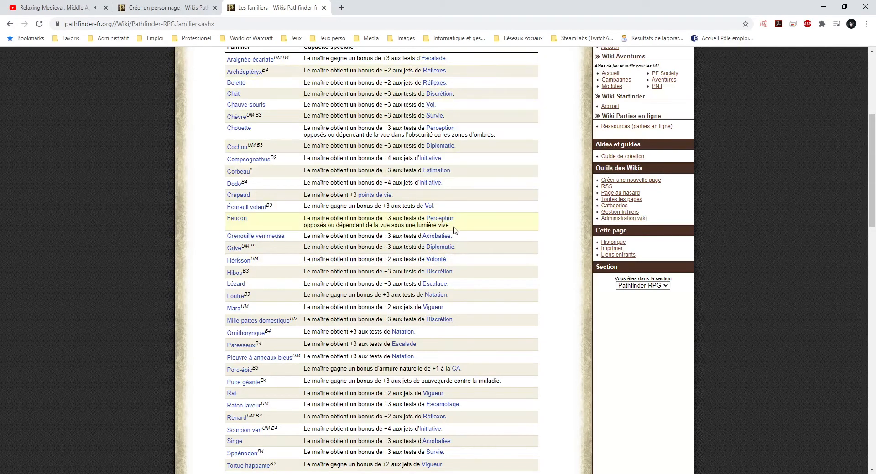
{"action": "scroll", "coordinate": [455, 230], "scroll_direction": "down", "scroll_amount": 5}
{"action": "scroll", "coordinate": [420, 292], "scroll_direction": "up", "scroll_amount": 5}
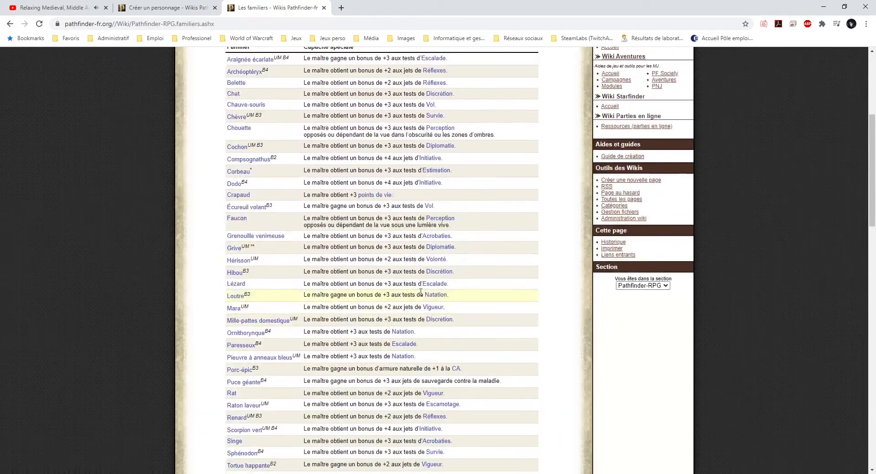
{"action": "scroll", "coordinate": [421, 292], "scroll_direction": "up", "scroll_amount": 2}
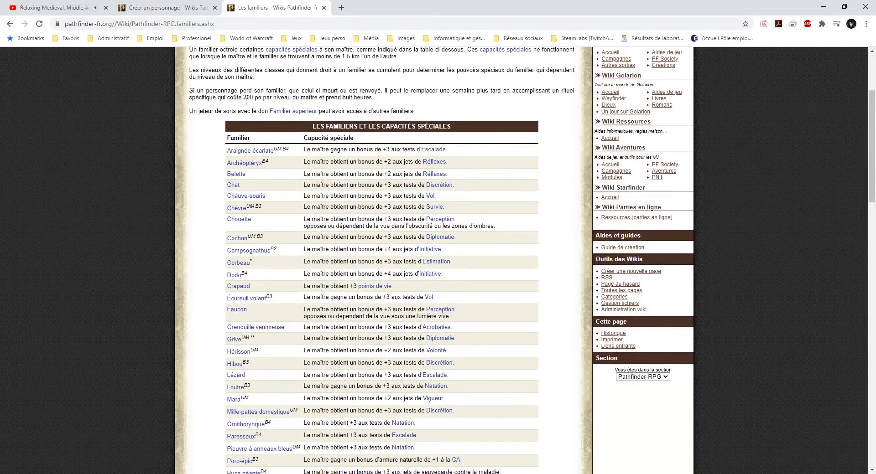
Return to the Magicien page and review the class description around Pacte magique.
{"action": "left_click", "coordinate": [10, 24]}
{"action": "scroll", "coordinate": [225, 258], "scroll_direction": "down", "scroll_amount": 15}
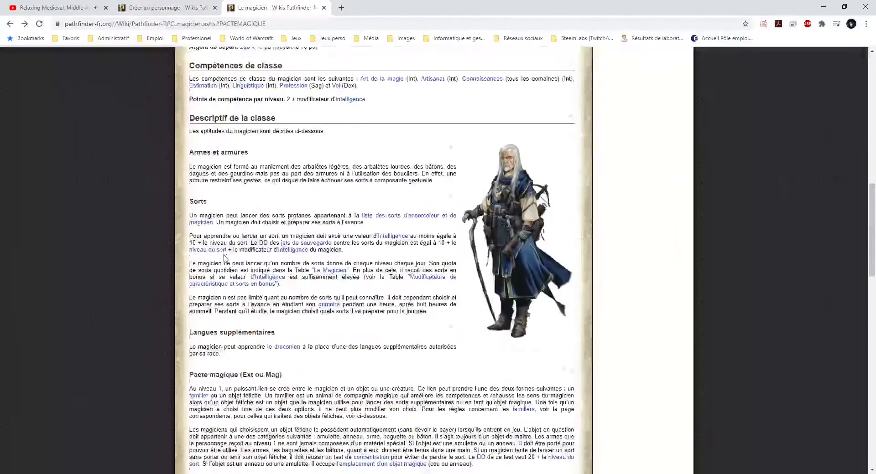
{"action": "scroll", "coordinate": [224, 258], "scroll_direction": "down", "scroll_amount": 6}
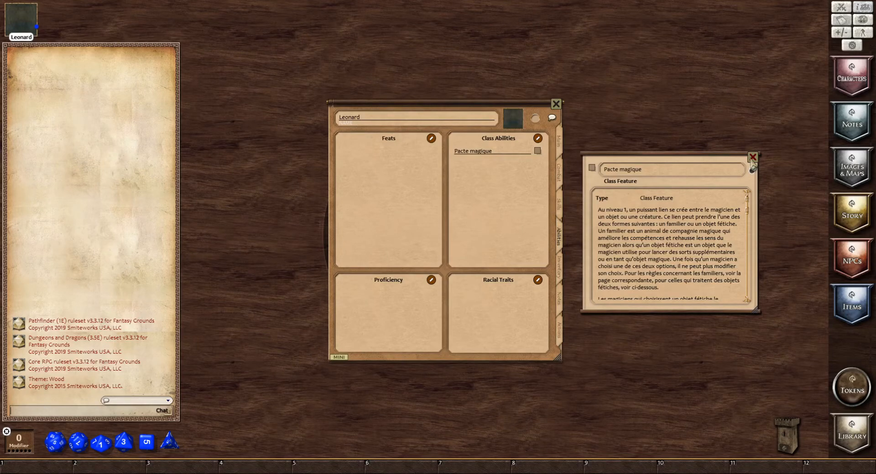
In Fantasy Grounds, close the Pacte magique details and add a new blank class ability entry.
{"action": "left_click", "coordinate": [753, 164]}
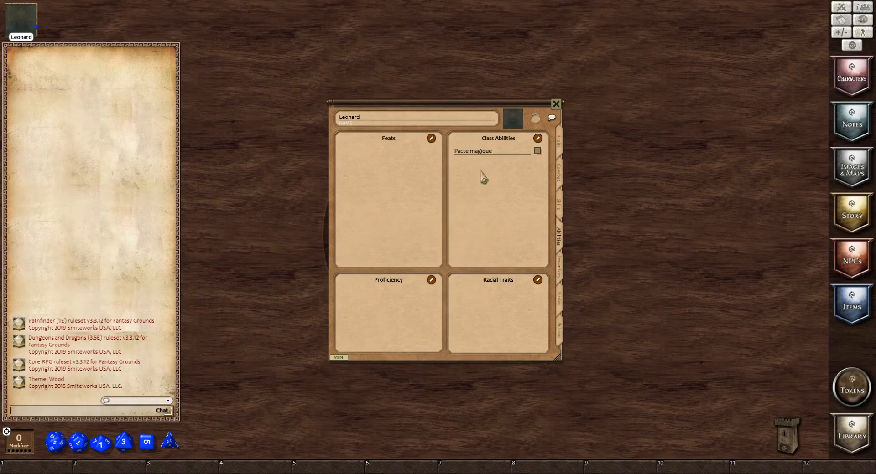
{"action": "left_click", "coordinate": [499, 152]}
{"action": "left_click", "coordinate": [538, 138]}
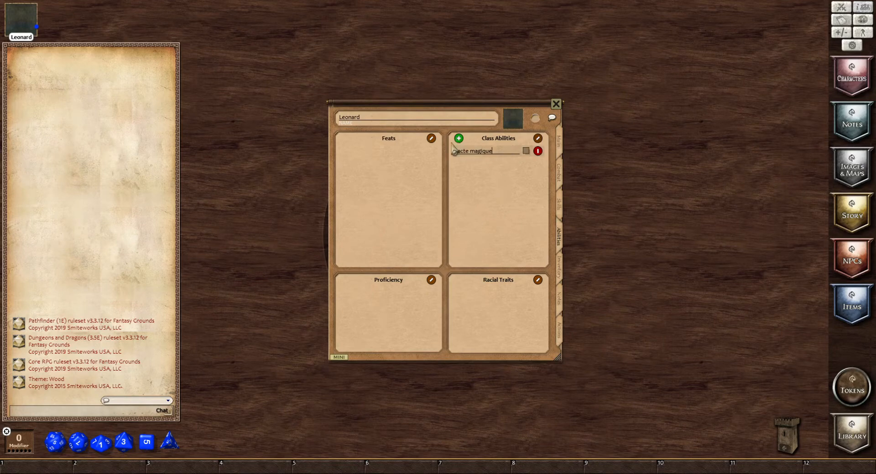
{"action": "left_click", "coordinate": [459, 139]}
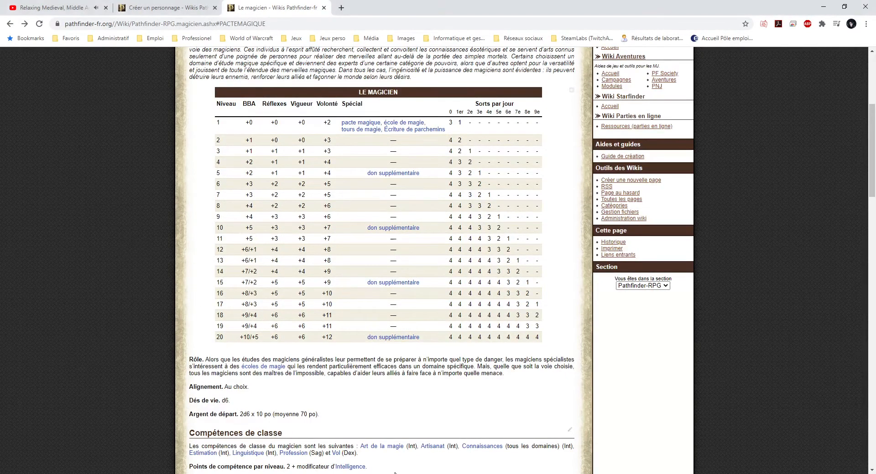
In the browser, open the écoles de magie page from the Magicien page and read the rules and list of schools.
{"action": "scroll", "coordinate": [345, 323], "scroll_direction": "up", "scroll_amount": 5}
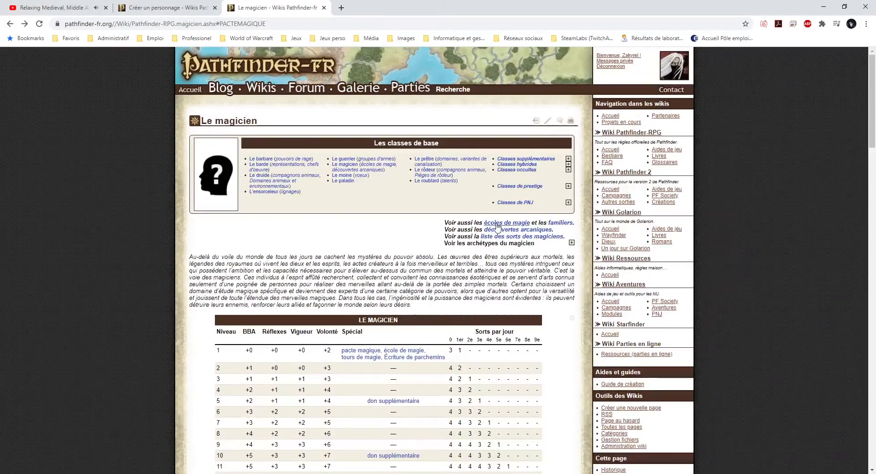
{"action": "left_click", "coordinate": [495, 223]}
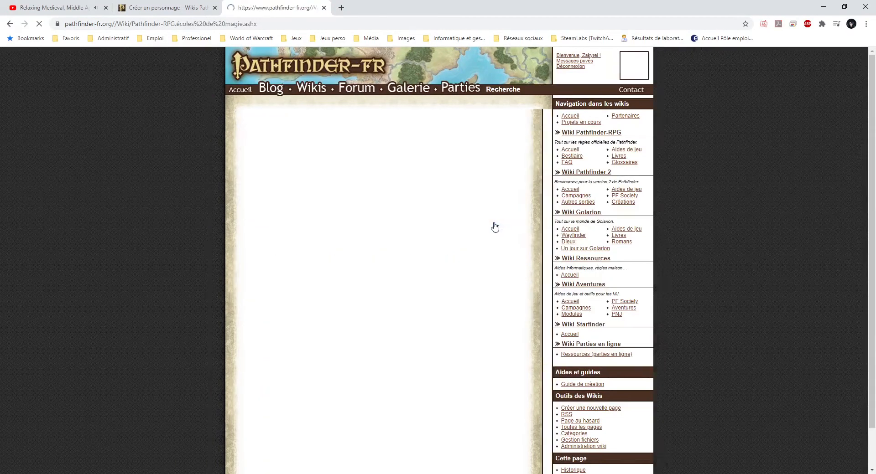
{"action": "scroll", "coordinate": [176, 283], "scroll_direction": "down", "scroll_amount": 1}
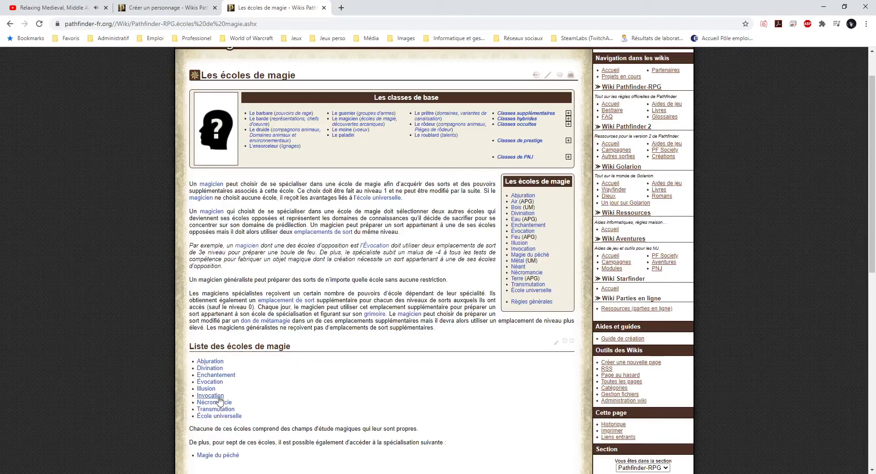
{"action": "scroll", "coordinate": [219, 400], "scroll_direction": "down", "scroll_amount": 1}
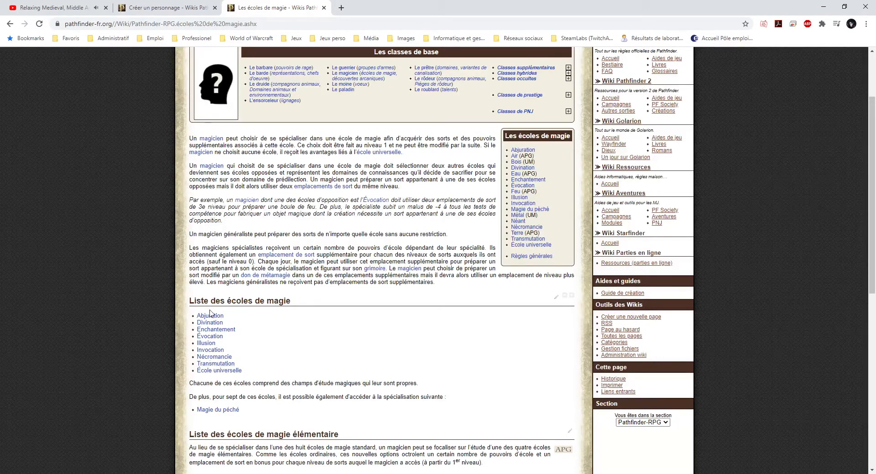
Open the Transmutation school page and examine its description and three school powers.
{"action": "left_click", "coordinate": [221, 366]}
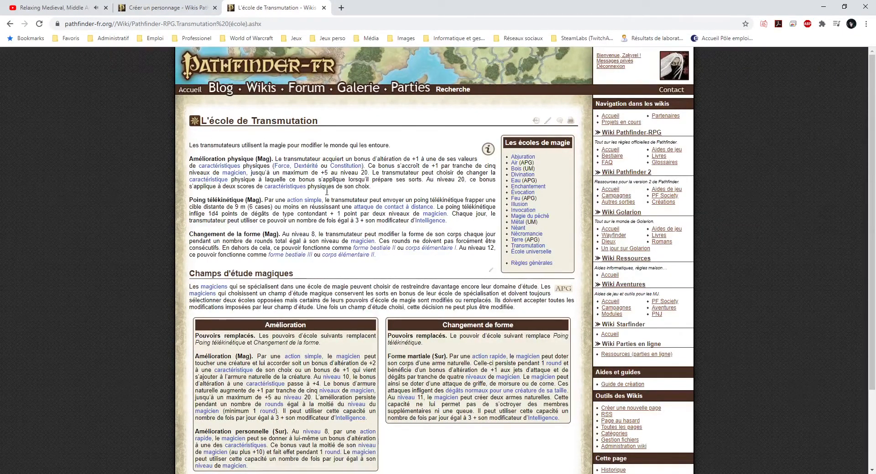
{"action": "left_click_drag", "start_coordinate": [189, 146], "coordinate": [434, 258]}
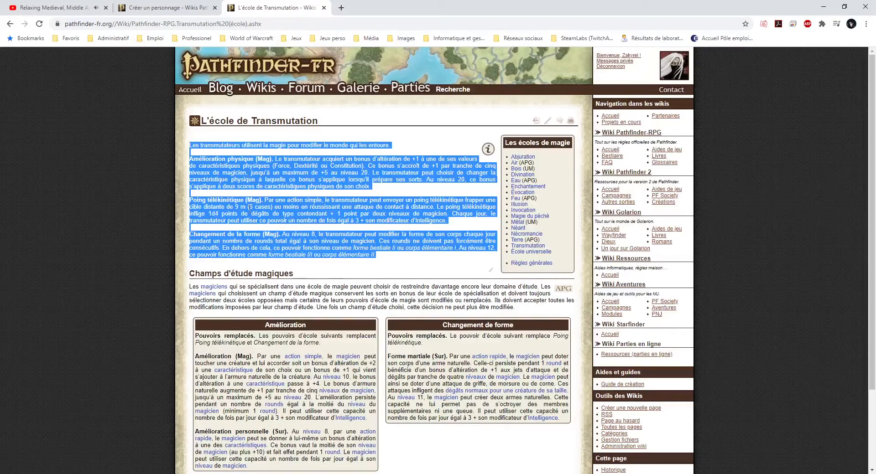
{"action": "left_click", "coordinate": [235, 195]}
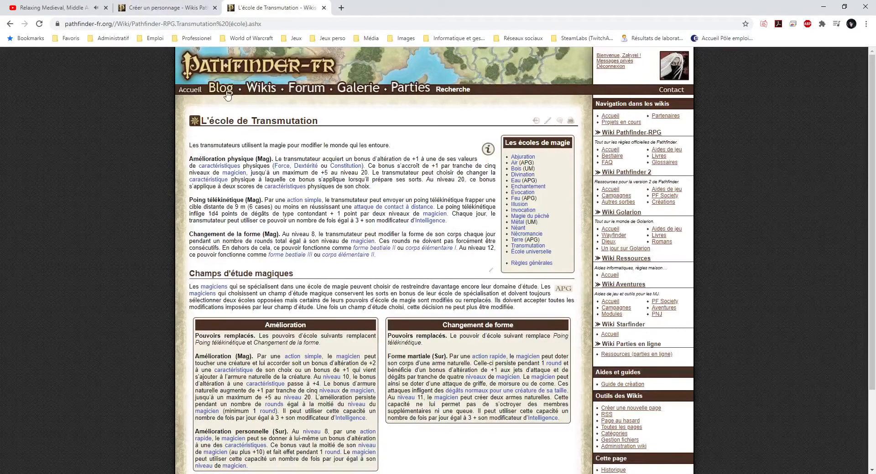
Open the Pathfinder-RPG wiki in a separate tab before the Transmutation one and go to the Magicien base class page.
{"action": "middle_click", "coordinate": [254, 87]}
{"action": "left_click_drag", "start_coordinate": [387, 7], "coordinate": [265, 8]}
{"action": "left_click", "coordinate": [257, 102]}
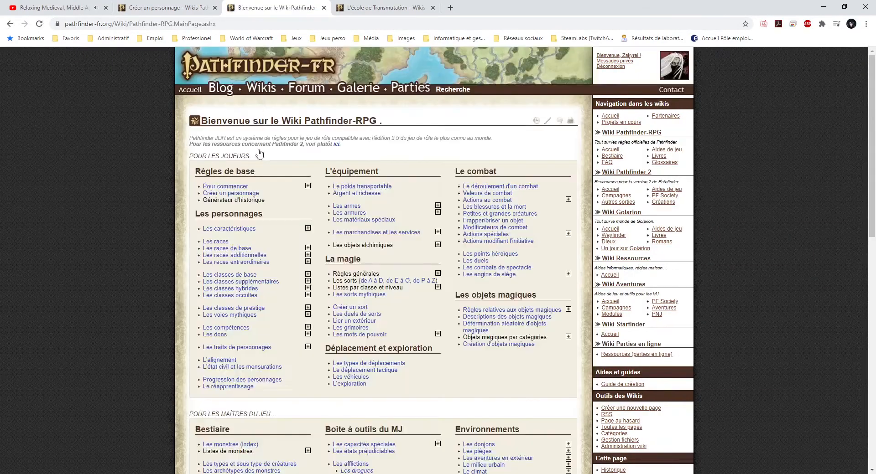
{"action": "left_click", "coordinate": [217, 276]}
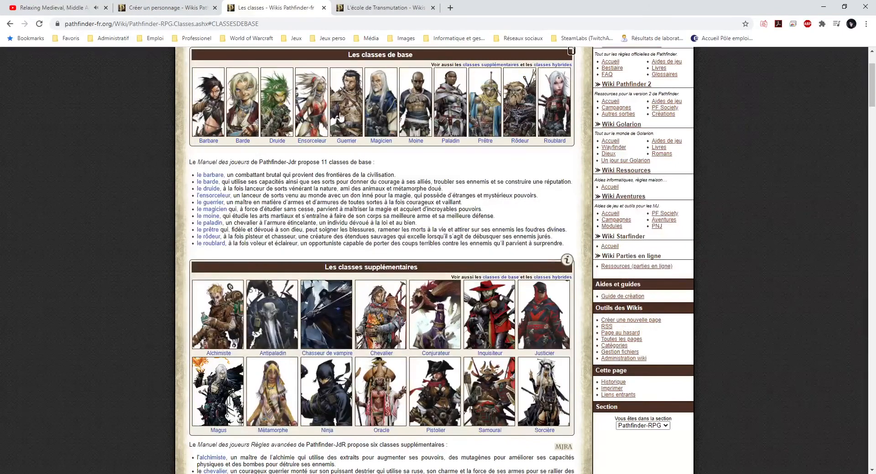
{"action": "left_click", "coordinate": [383, 114]}
Examine the first-level spells per day in the Magicien table, and return to the Transmutation school page.
{"action": "scroll", "coordinate": [159, 241], "scroll_direction": "down", "scroll_amount": 4}
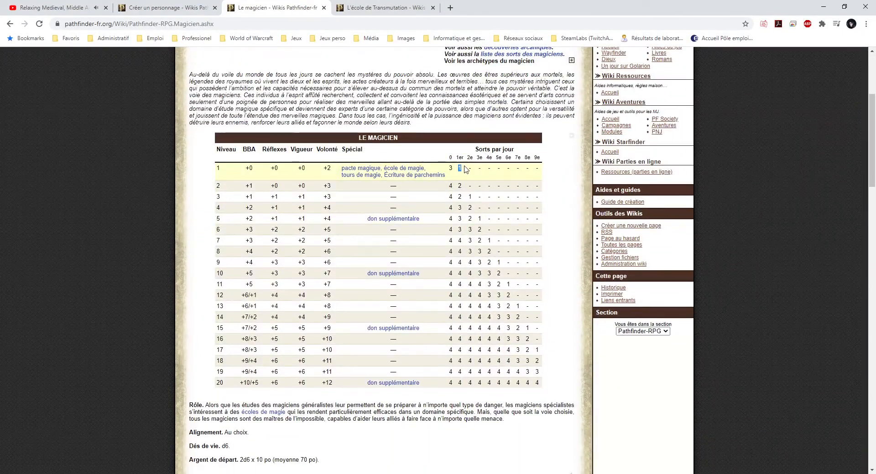
{"action": "double_click", "coordinate": [460, 168]}
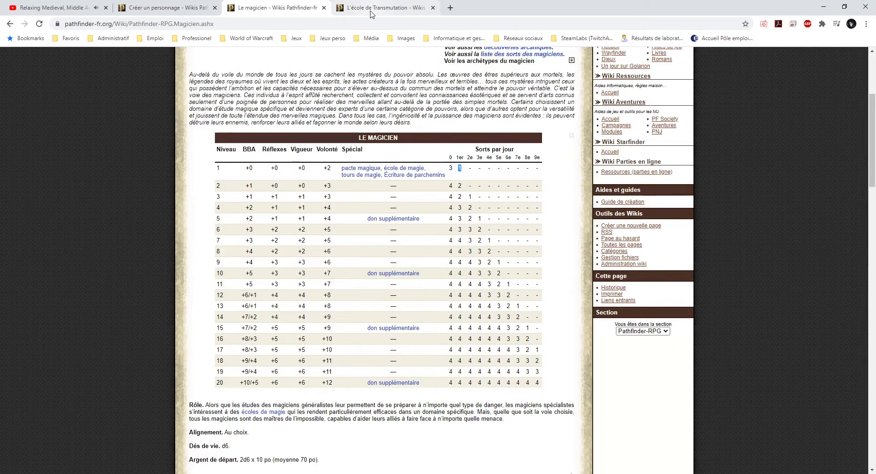
{"action": "left_click", "coordinate": [459, 168]}
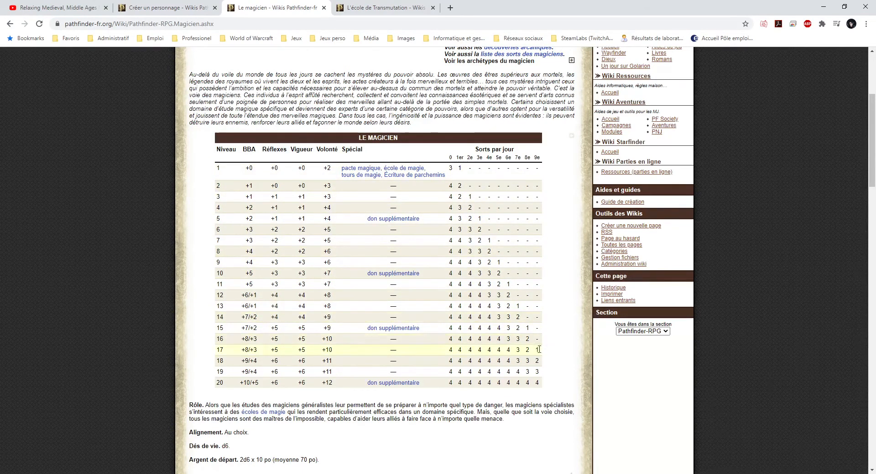
{"action": "double_click", "coordinate": [460, 169]}
{"action": "left_click", "coordinate": [459, 169]}
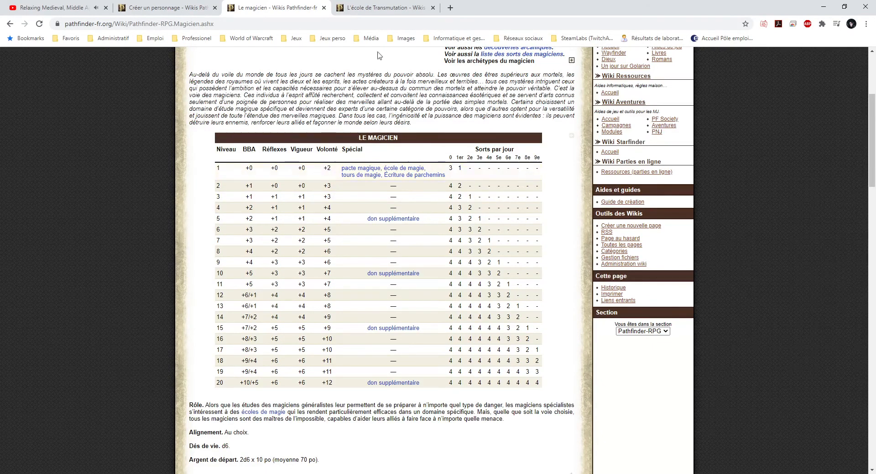
{"action": "left_click", "coordinate": [357, 9]}
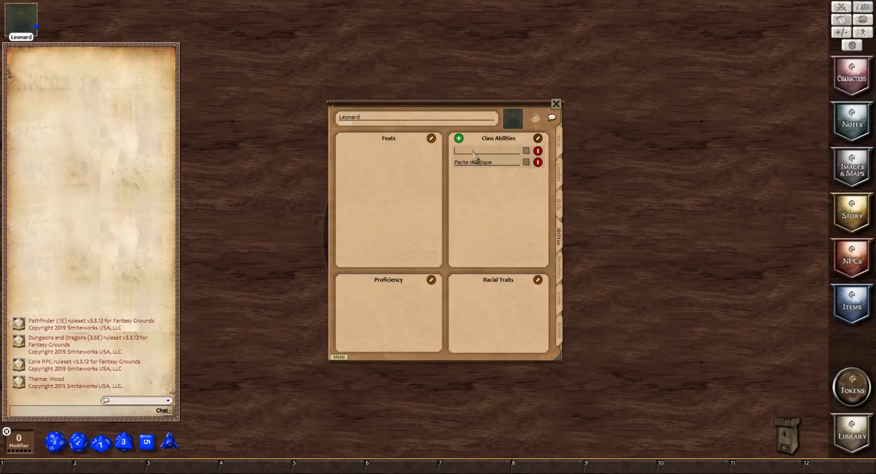
In Fantasy Grounds, name the new class ability Ecole (Transmutation) and open its details beside the character sheet.
{"action": "type", "text": "Ecole ("}
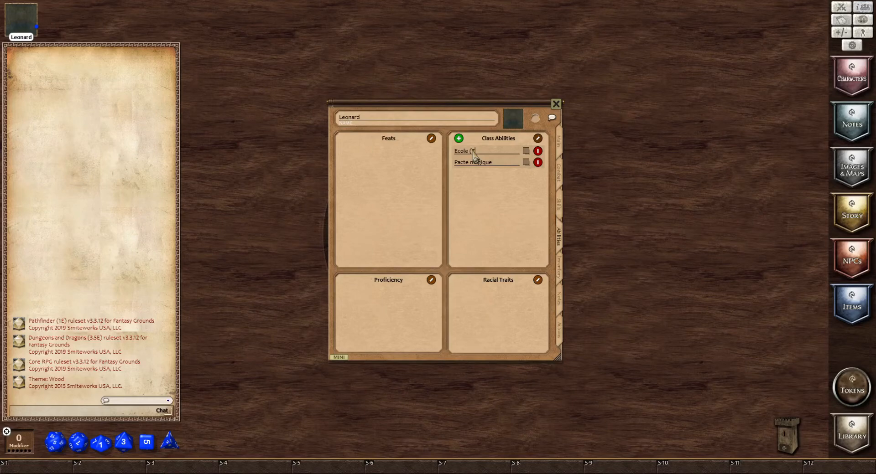
{"action": "type", "text": "Transmu"}
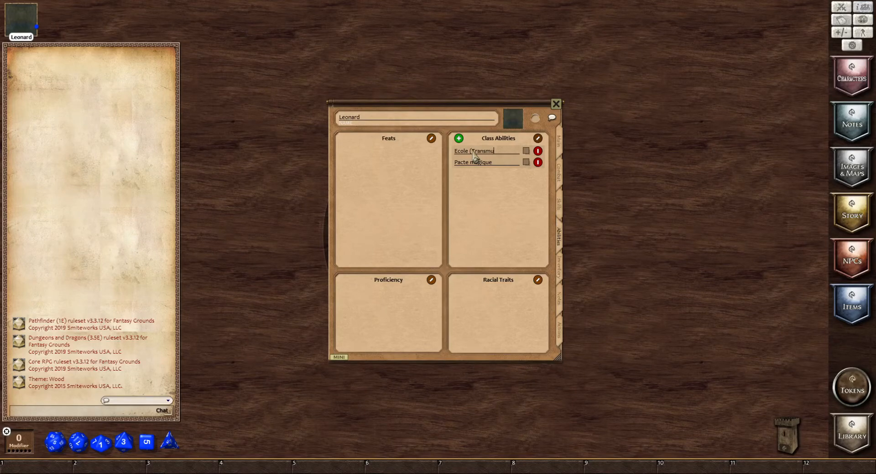
{"action": "type", "text": "tation)"}
{"action": "left_click", "coordinate": [524, 151]}
{"action": "left_click_drag", "start_coordinate": [434, 166], "coordinate": [675, 161]}
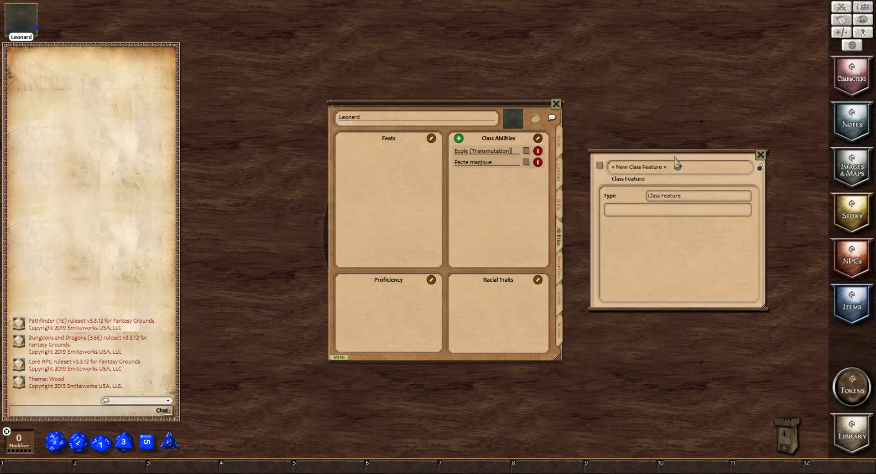
Paste the three Transmutation school powers into the Ecole (Transmutation) description and remove the extra blank line before Changement de la forme.
{"action": "left_click", "coordinate": [639, 211]}
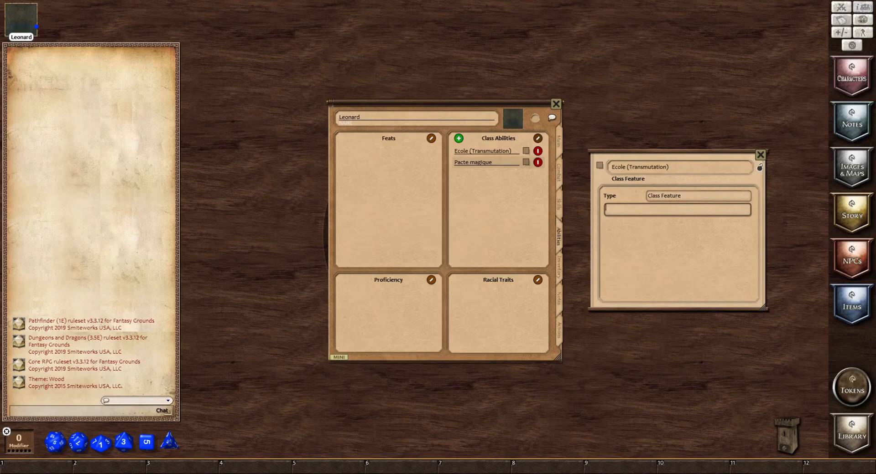
{"action": "left_click", "coordinate": [621, 211]}
{"action": "key", "text": "ctrl+v"}
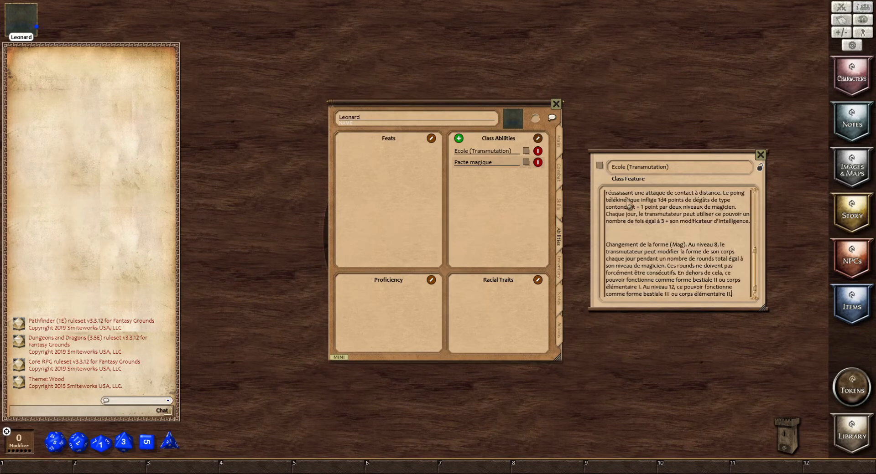
{"action": "left_click_drag", "start_coordinate": [637, 154], "coordinate": [633, 134]}
{"action": "left_click", "coordinate": [618, 212]}
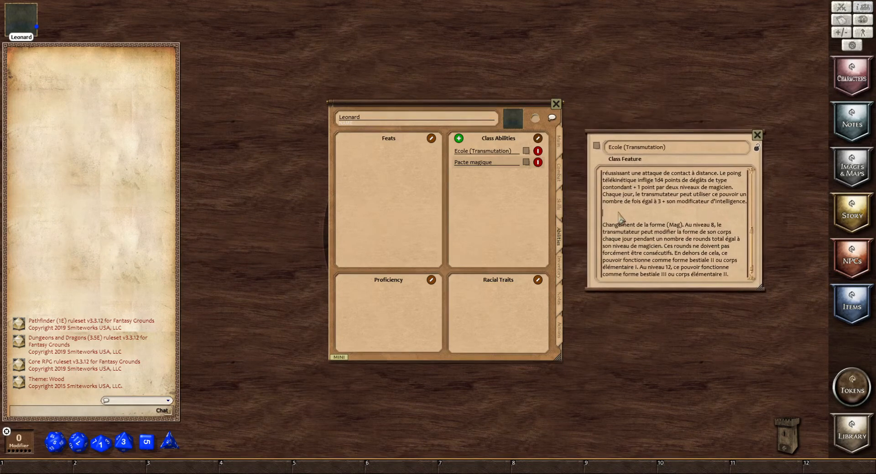
{"action": "key", "text": "Delete"}
{"action": "scroll", "coordinate": [640, 236], "scroll_direction": "down", "scroll_amount": 2}
{"action": "scroll", "coordinate": [622, 249], "scroll_direction": "up", "scroll_amount": 6}
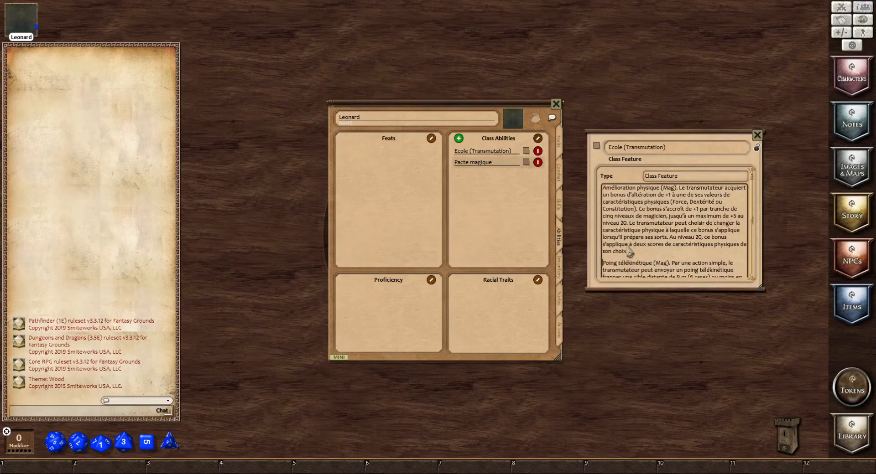
{"action": "scroll", "coordinate": [627, 217], "scroll_direction": "down", "scroll_amount": 5}
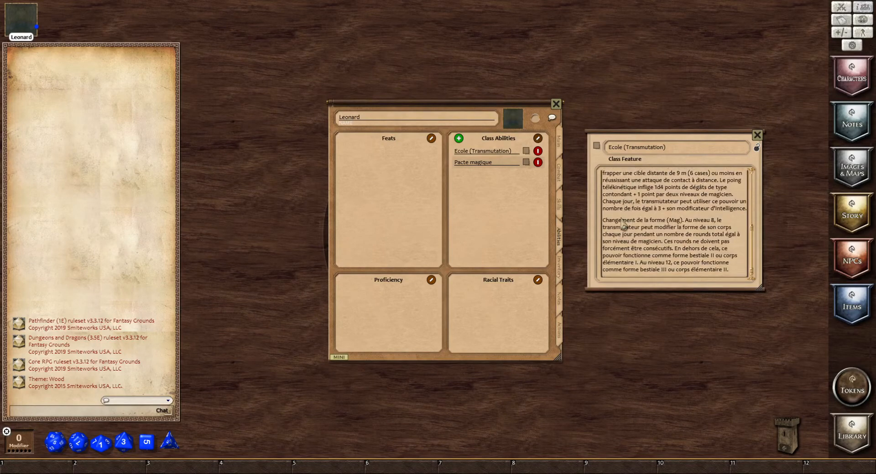
{"action": "scroll", "coordinate": [610, 227], "scroll_direction": "up", "scroll_amount": 5}
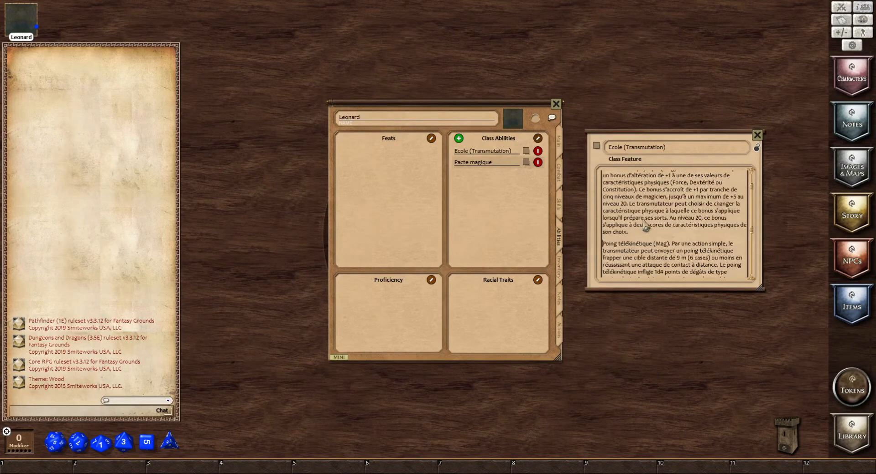
Insert the line "Permet de mémoriser 1 sort de plus par niveau de sort." above Amélioration physique in the description.
{"action": "left_click", "coordinate": [603, 189]}
{"action": "key", "text": "Return"}
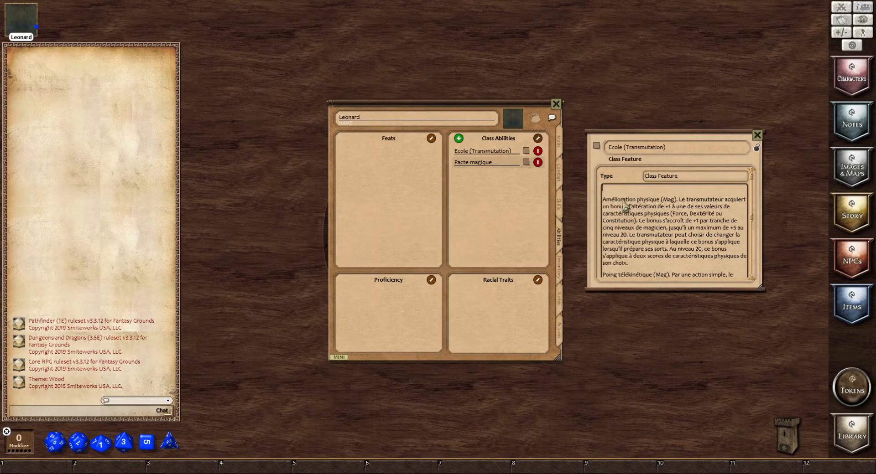
{"action": "type", "text": "Permet de mémoriser 1 sort de plus par niv"}
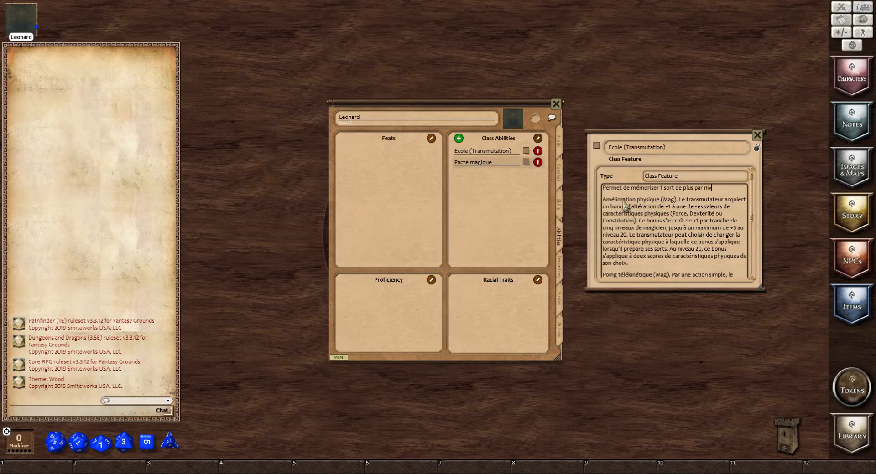
{"action": "type", "text": "eau de sort."}
{"action": "scroll", "coordinate": [625, 207], "scroll_direction": "up", "scroll_amount": 2}
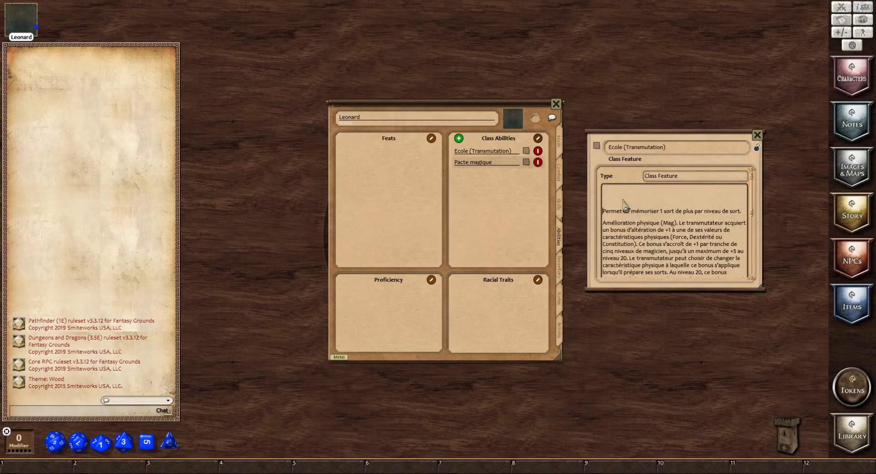
Add "Ecoles opposées : Illusion, Nécromancie" as the description's first line, then lock and close the class feature.
{"action": "key", "text": "Delete"}
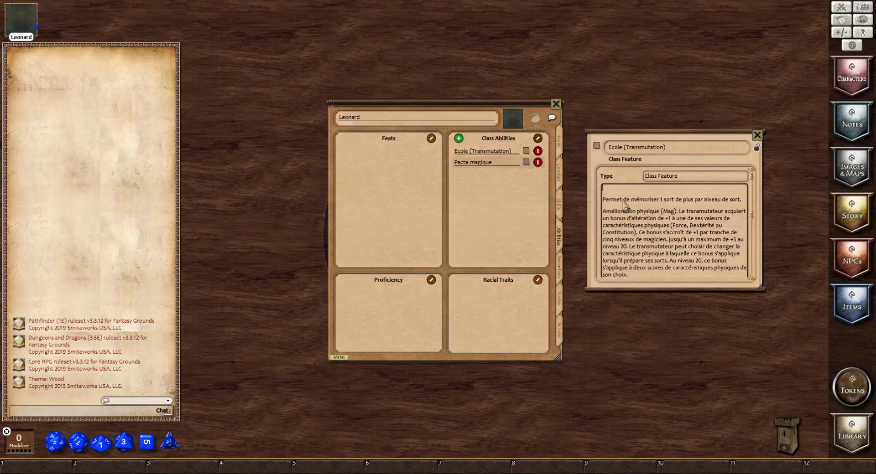
{"action": "key", "text": "shift"}
{"action": "type", "text": "Illusion"}
{"action": "type", "text": ", Nécromancie"}
{"action": "type", "text": "Ecoles "}
{"action": "type", "text": "oppo"}
{"action": "type", "text": "s :"}
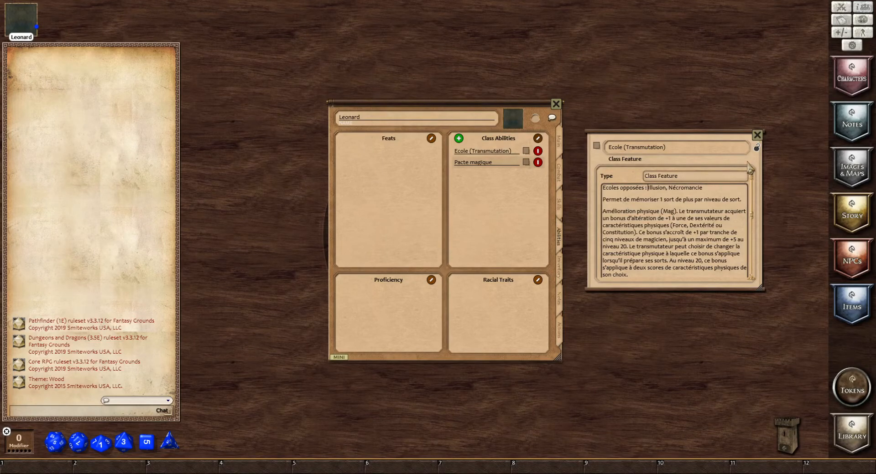
{"action": "left_click", "coordinate": [703, 190]}
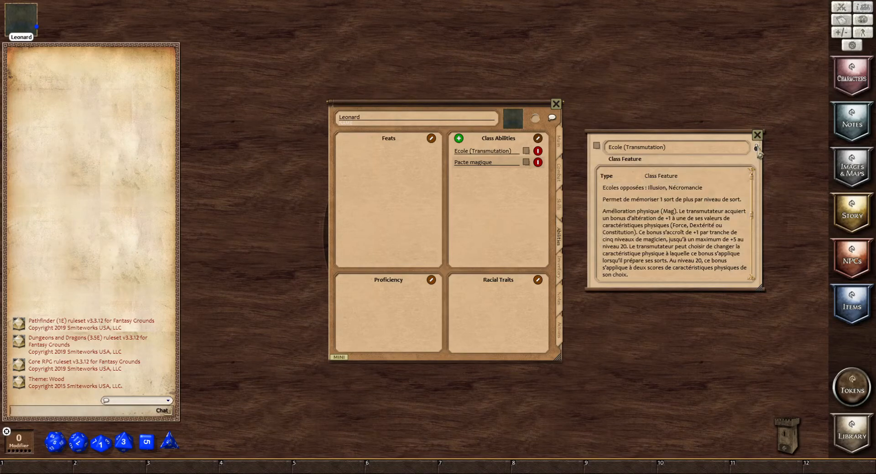
{"action": "left_click", "coordinate": [757, 135]}
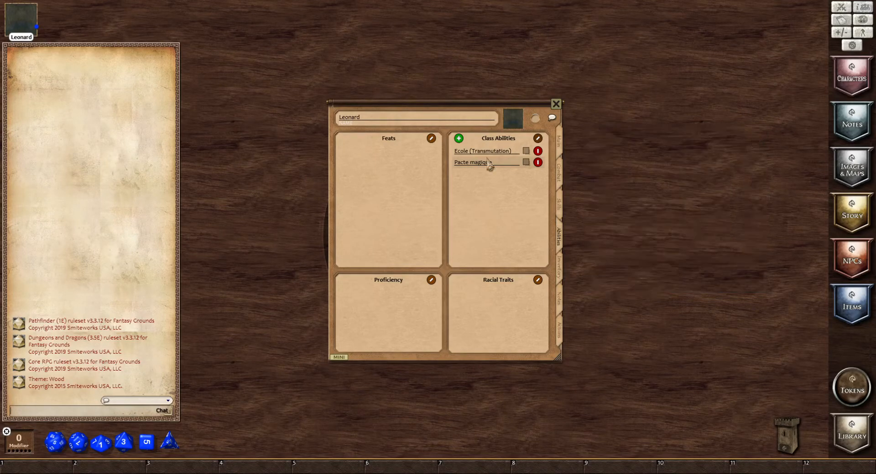
Add a class ability named Tours de magie, paste in its description of level-0 spells, and close its details.
{"action": "left_click", "coordinate": [526, 162]}
{"action": "left_click", "coordinate": [752, 158]}
{"action": "left_click", "coordinate": [458, 138]}
{"action": "type", "text": "Tour"}
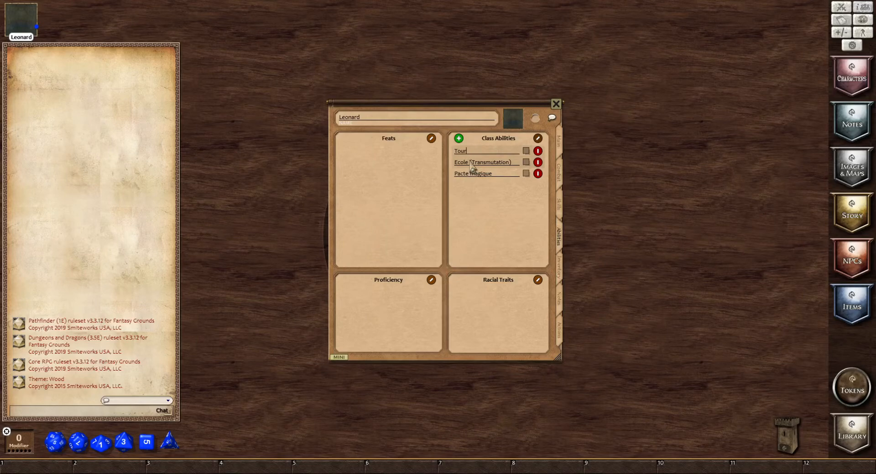
{"action": "type", "text": "s de magie"}
{"action": "left_click", "coordinate": [523, 151]}
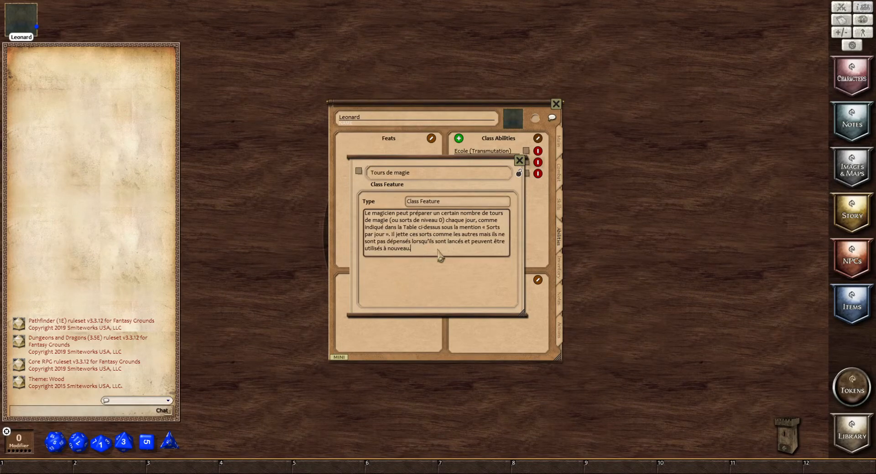
{"action": "left_click_drag", "start_coordinate": [455, 161], "coordinate": [674, 166]}
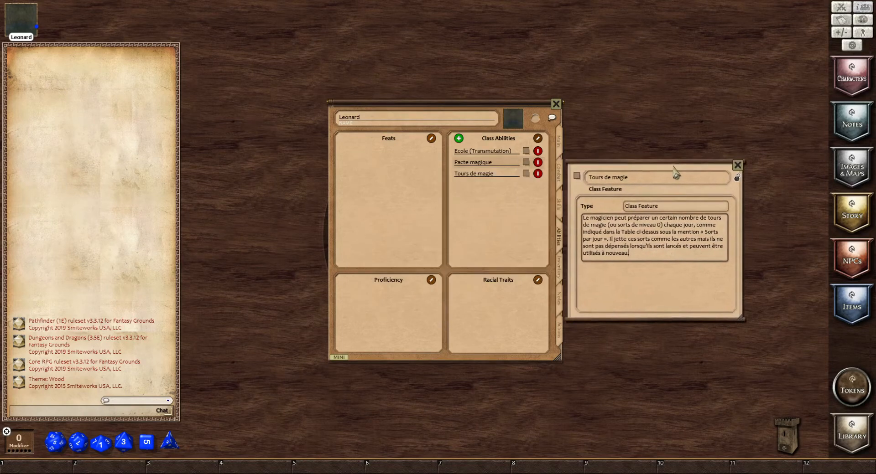
{"action": "left_click", "coordinate": [737, 166]}
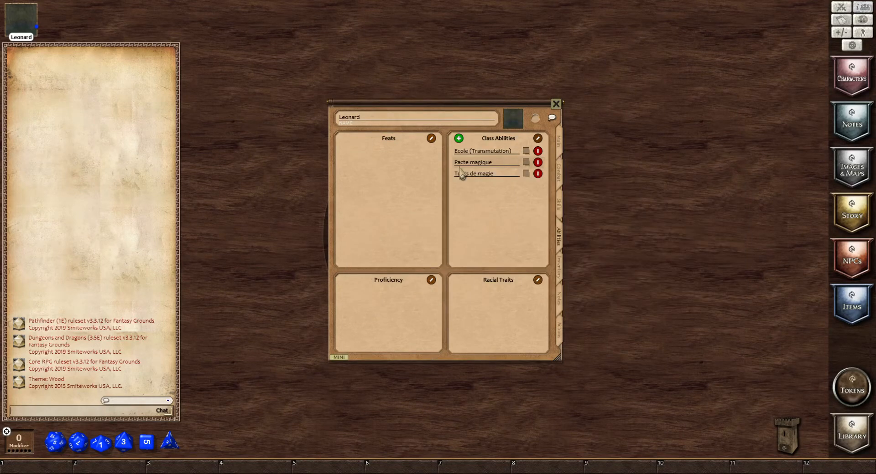
{"action": "left_click", "coordinate": [459, 139]}
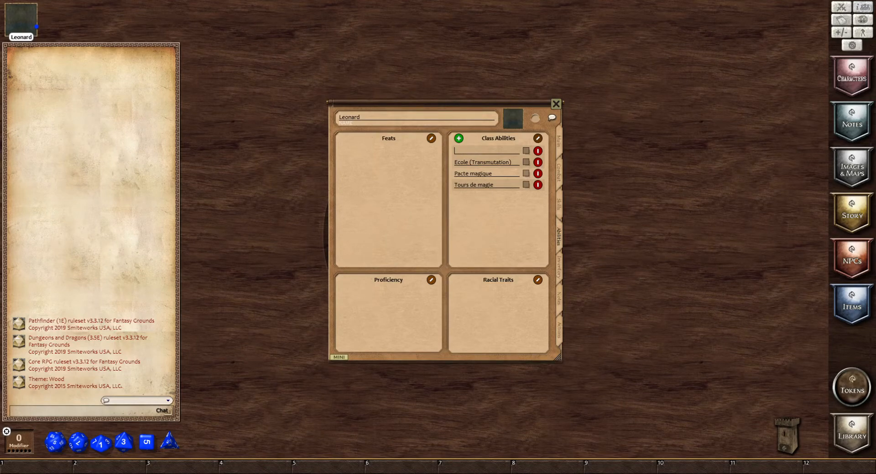
{"action": "type", "text": "Ecriture de parchemins"}
{"action": "left_click", "coordinate": [537, 151]}
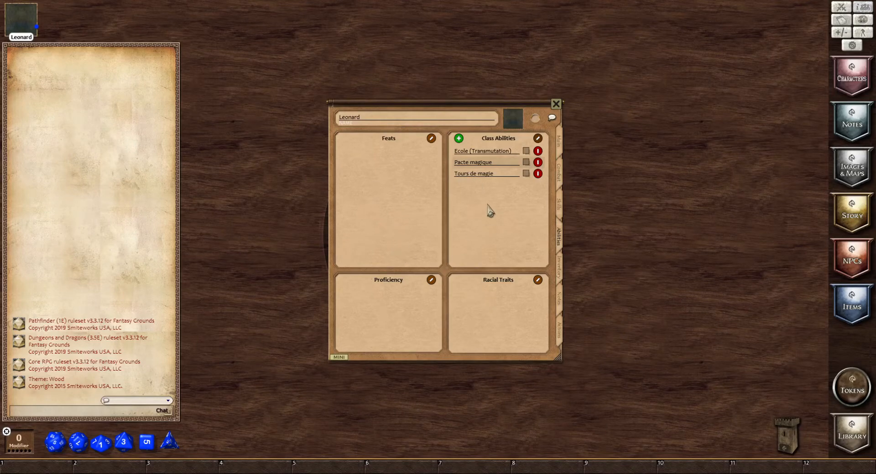
Turn on editing for the Feats list and name the new feat Ecriture de parchemins.
{"action": "left_click", "coordinate": [396, 150]}
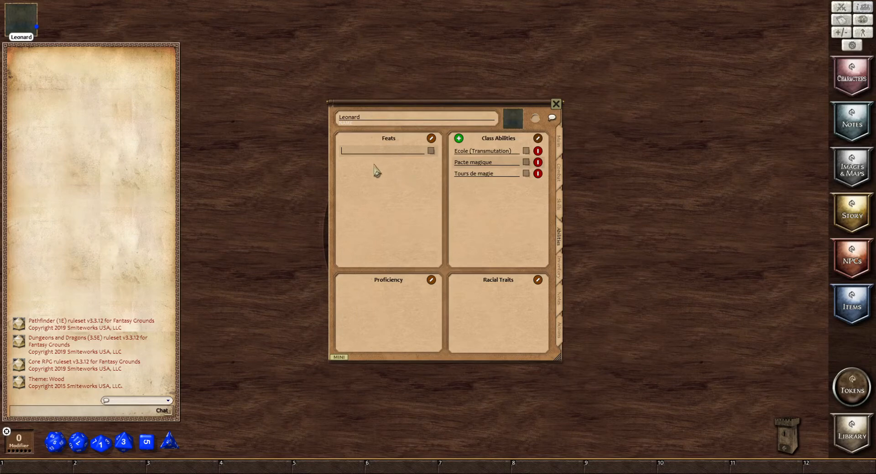
{"action": "left_click", "coordinate": [431, 138]}
{"action": "left_click", "coordinate": [431, 139]}
{"action": "left_click", "coordinate": [431, 138]}
{"action": "type", "text": "Ecriture de parchemins"}
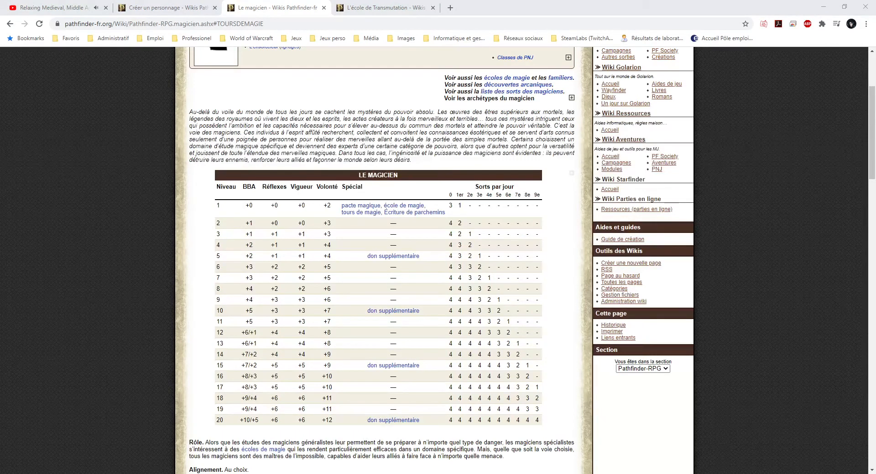
In the browser, examine the first-level spells per day in the level 1 row of the Magicien table.
{"action": "left_click", "coordinate": [450, 289]}
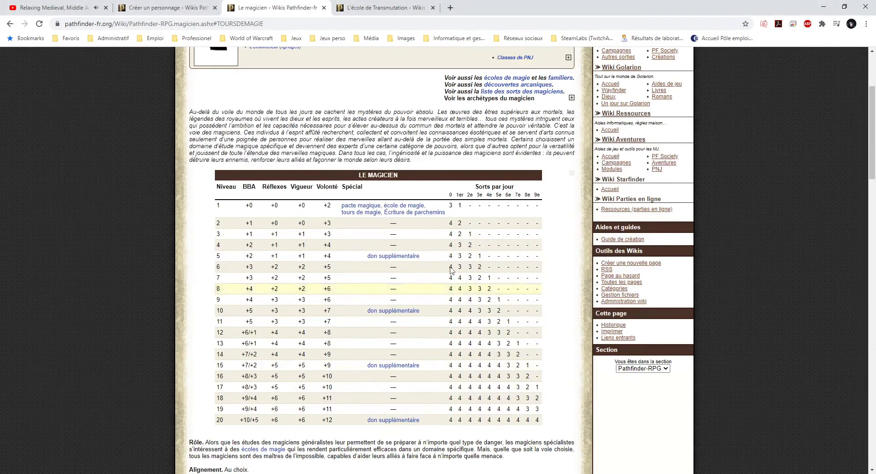
{"action": "double_click", "coordinate": [459, 206]}
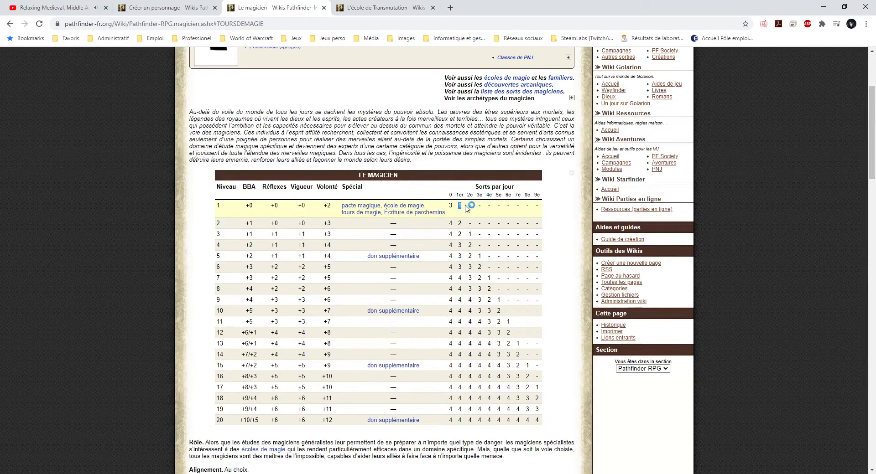
{"action": "left_click", "coordinate": [461, 208]}
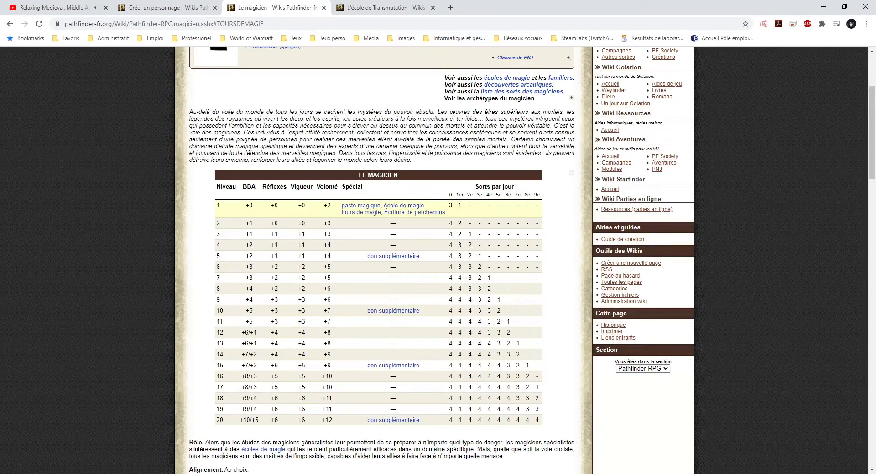
Open the caractéristiques page from Créer un personnage, examine the bonus spells for a value of 18–19, and go back.
{"action": "left_click", "coordinate": [140, 10]}
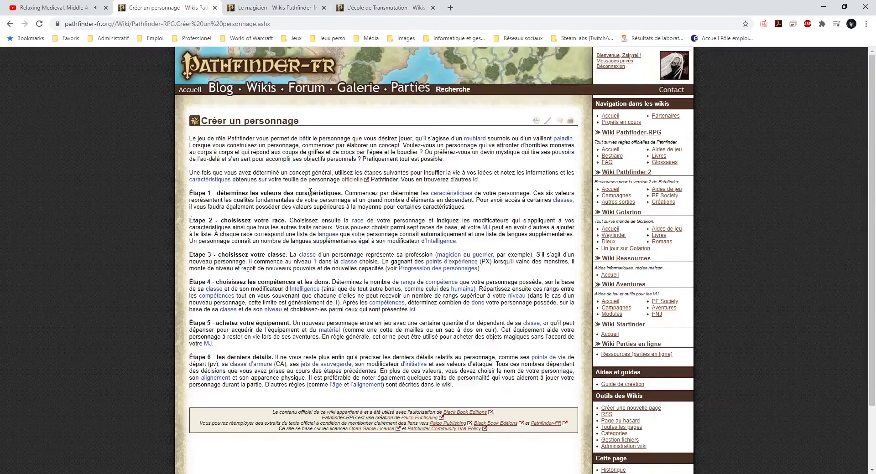
{"action": "left_click", "coordinate": [443, 197]}
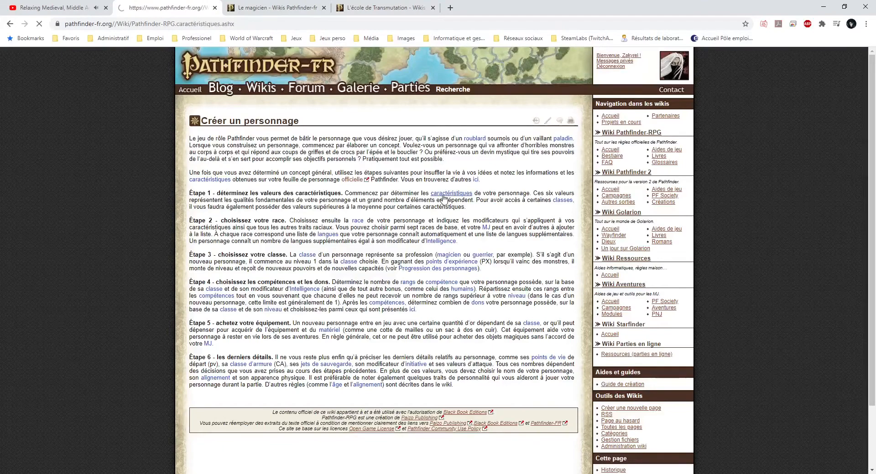
{"action": "scroll", "coordinate": [256, 202], "scroll_direction": "down", "scroll_amount": 13}
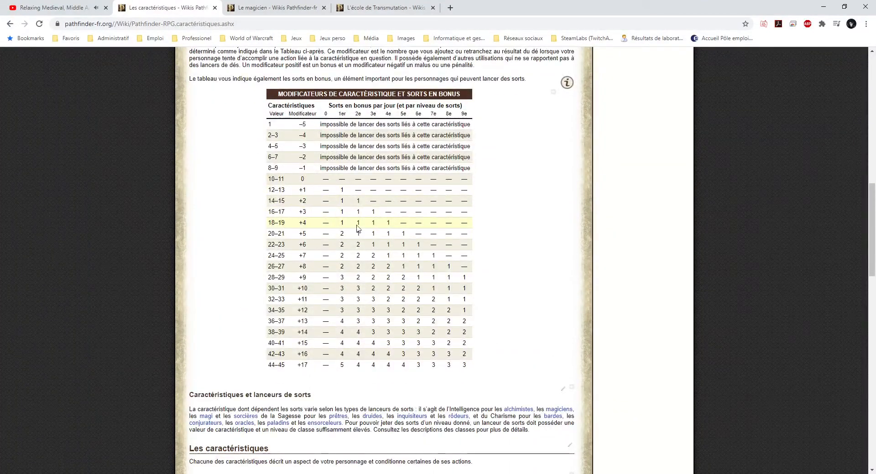
{"action": "left_click_drag", "start_coordinate": [268, 223], "coordinate": [277, 225]}
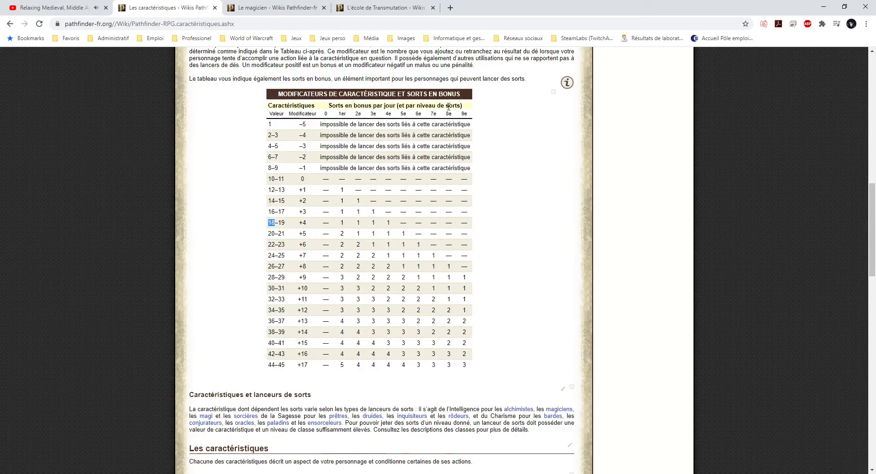
{"action": "left_click_drag", "start_coordinate": [339, 224], "coordinate": [396, 225]}
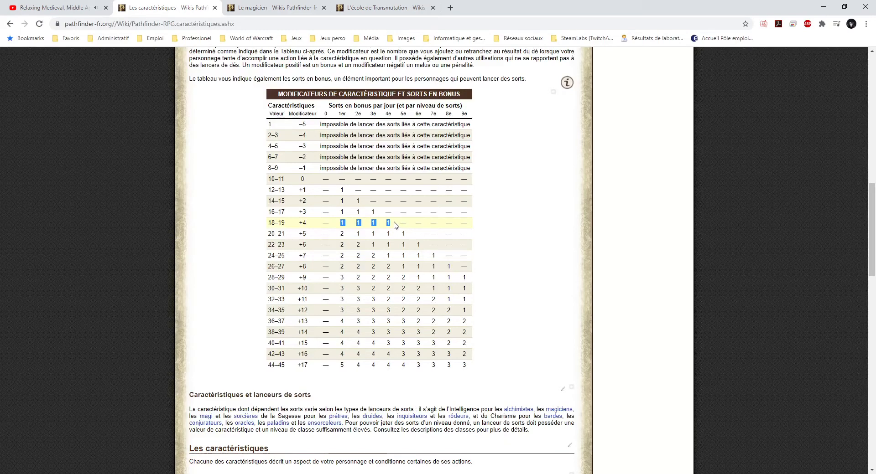
{"action": "left_click_drag", "start_coordinate": [396, 225], "coordinate": [336, 227]}
{"action": "left_click", "coordinate": [343, 222]}
{"action": "left_click", "coordinate": [10, 24]}
Return to the Magicien page and examine the level 0 and first-level spells per day for a level 1 magicien.
{"action": "left_click", "coordinate": [273, 7]}
{"action": "left_click", "coordinate": [368, 12]}
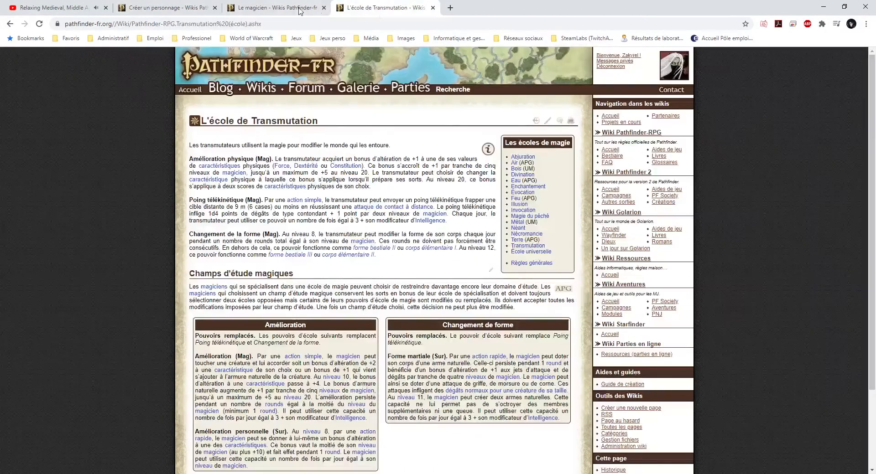
{"action": "left_click", "coordinate": [299, 11]}
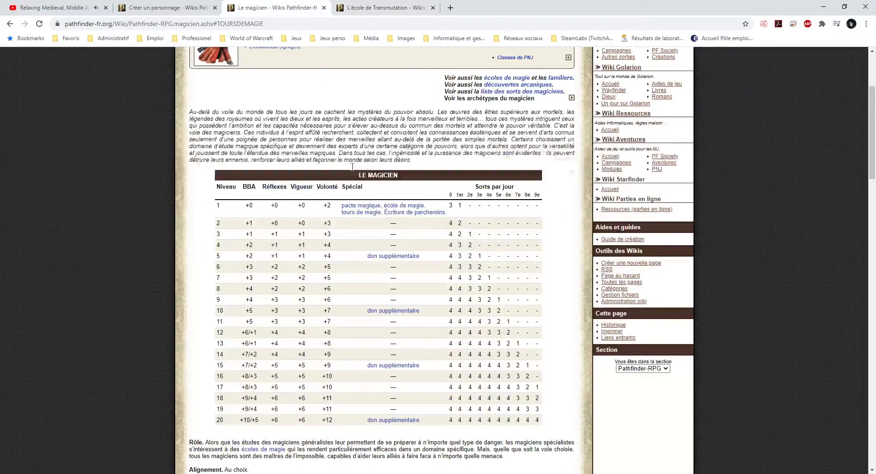
{"action": "double_click", "coordinate": [459, 208]}
{"action": "left_click", "coordinate": [459, 212]}
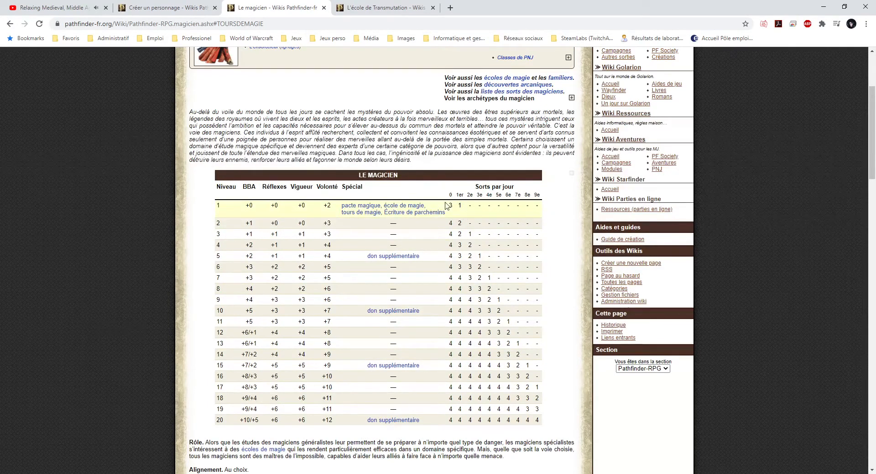
{"action": "left_click_drag", "start_coordinate": [448, 207], "coordinate": [457, 208]}
{"action": "left_click", "coordinate": [460, 207]}
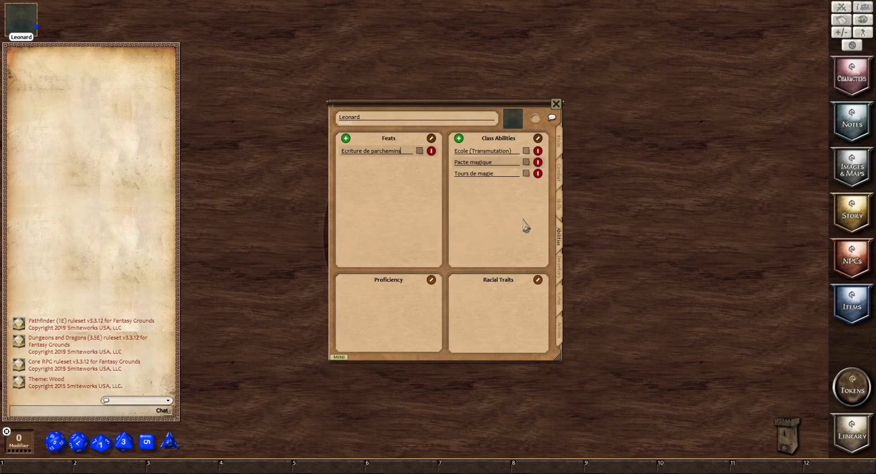
Open the character's actions page, add a spell class named Magicien and set its caster level to 1.
{"action": "left_click", "coordinate": [560, 333]}
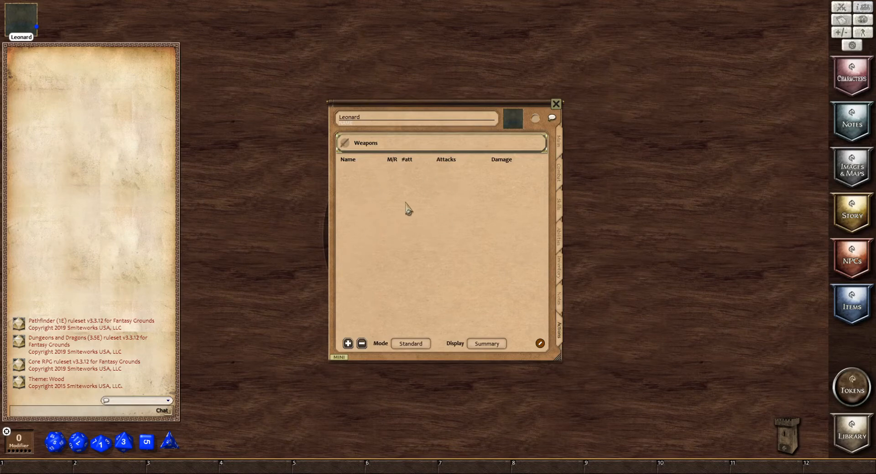
{"action": "left_click", "coordinate": [540, 344]}
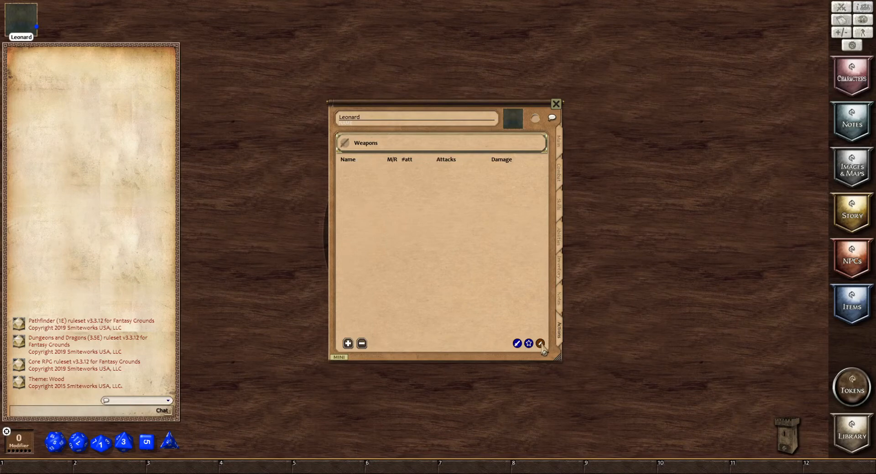
{"action": "left_click", "coordinate": [540, 344]}
{"action": "right_click", "coordinate": [406, 222]}
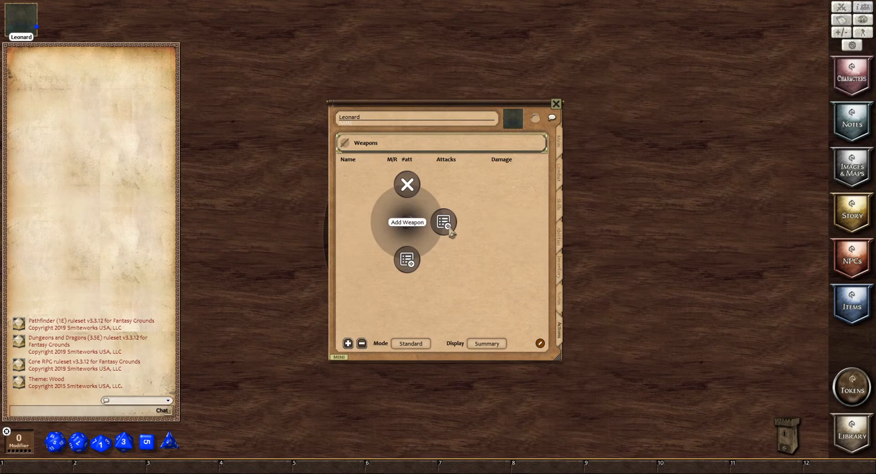
{"action": "left_click", "coordinate": [415, 260]}
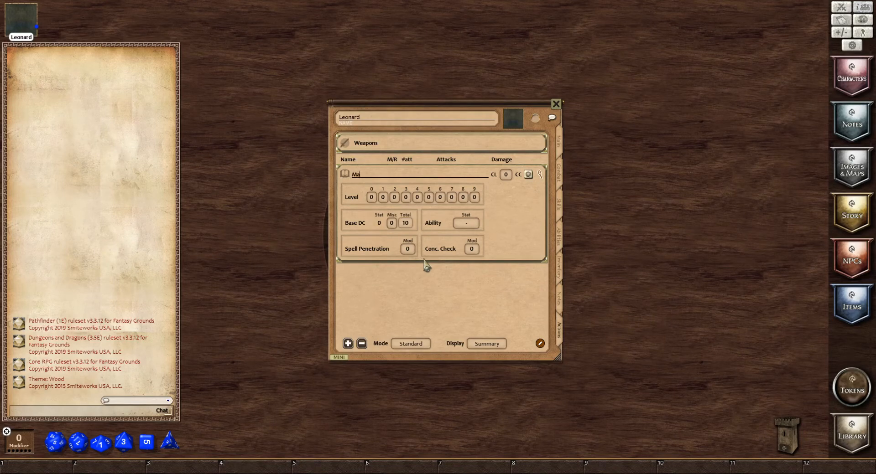
{"action": "type", "text": "Magicien"}
{"action": "left_click", "coordinate": [505, 175]}
{"action": "type", "text": "1"}
Cycle the Magicien spell class through the spontaneous and points caster types, ending on Prepared spell caster (Wizard).
{"action": "left_click", "coordinate": [345, 176]}
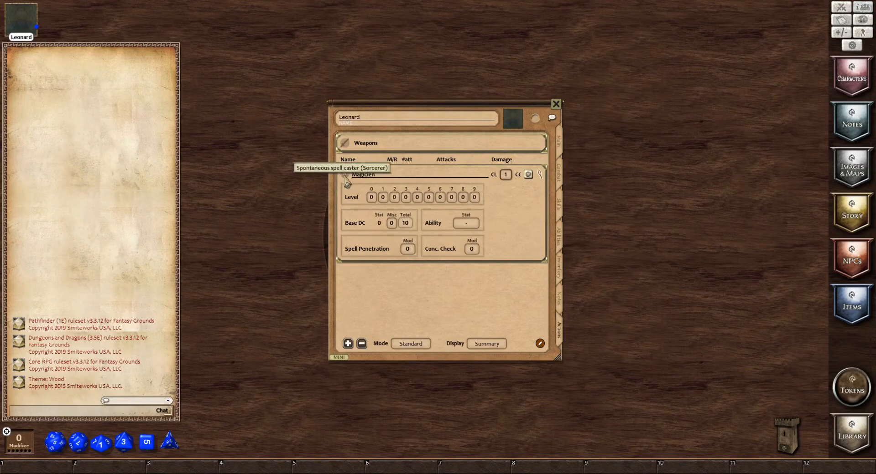
{"action": "left_click", "coordinate": [346, 182]}
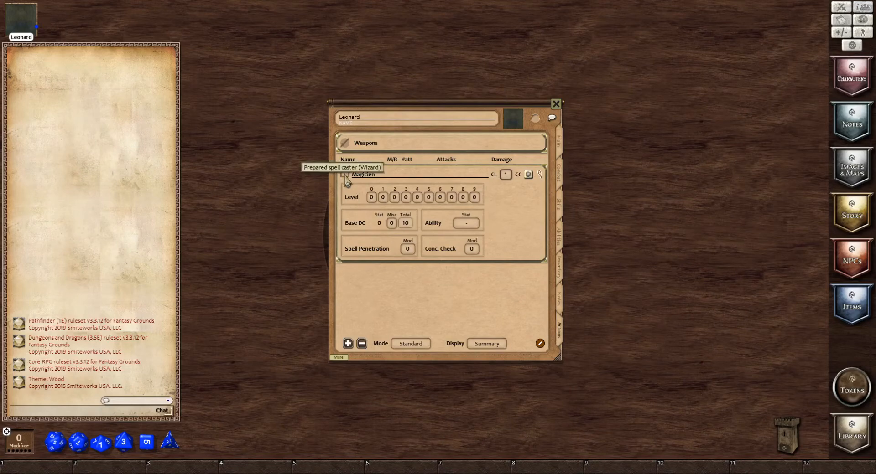
{"action": "left_click", "coordinate": [345, 176]}
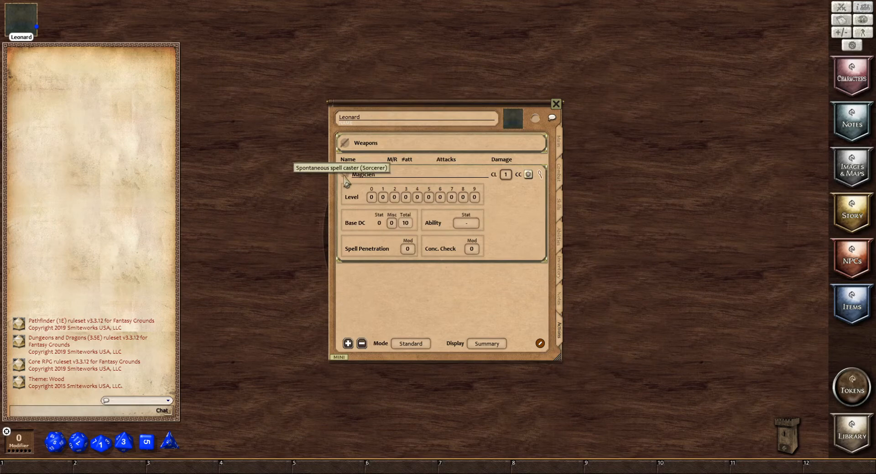
{"action": "left_click", "coordinate": [345, 177]}
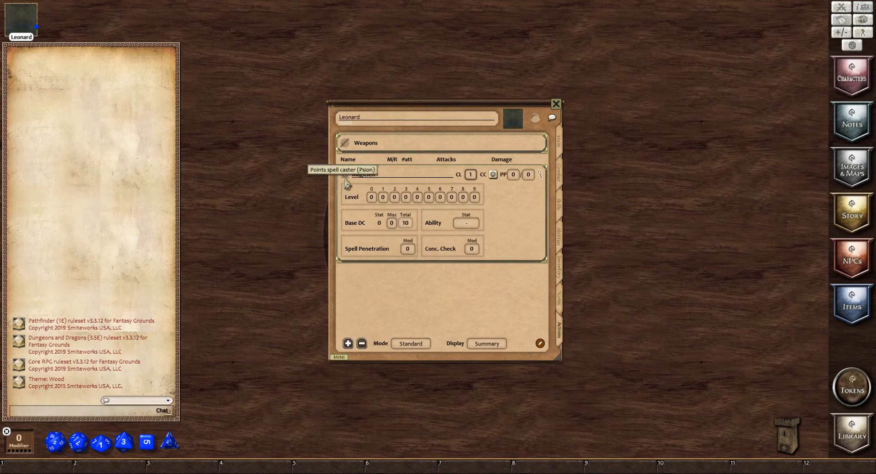
{"action": "left_click", "coordinate": [345, 178]}
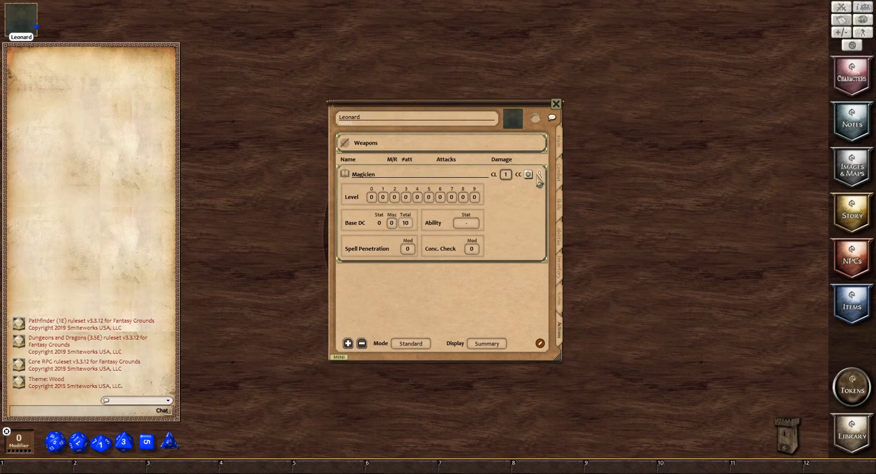
Set the Magicien's spells per day to 3 for level 0 and 3 for level 1.
{"action": "left_click", "coordinate": [540, 175]}
{"action": "left_click", "coordinate": [541, 175]}
{"action": "left_click", "coordinate": [540, 175]}
{"action": "left_click", "coordinate": [541, 175]}
{"action": "scroll", "coordinate": [372, 198], "scroll_direction": "up", "scroll_amount": 3}
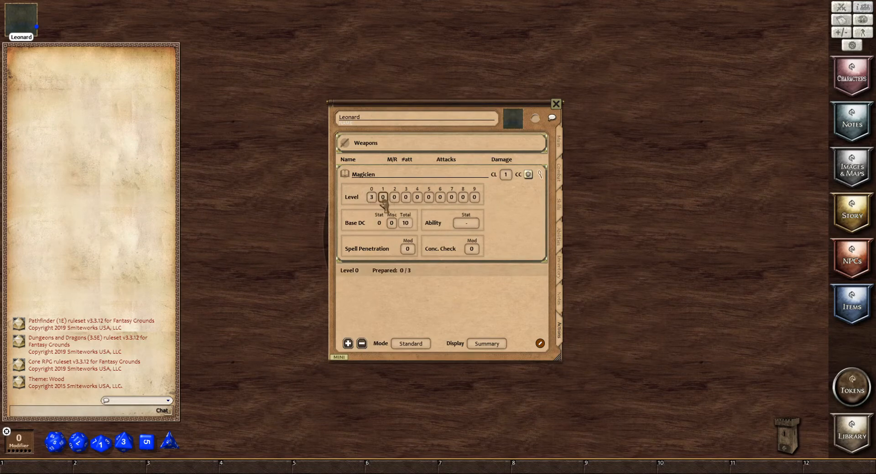
{"action": "scroll", "coordinate": [383, 197], "scroll_direction": "up", "scroll_amount": 3}
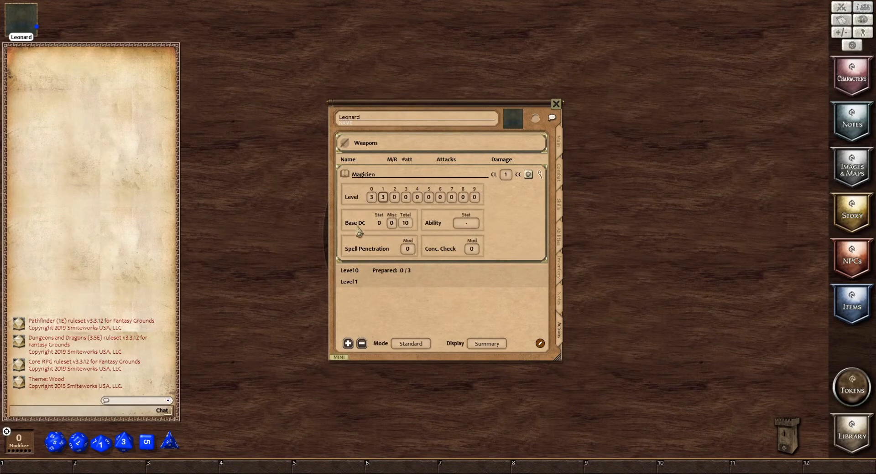
Set the Magicien's spellcasting ability to int and move the character sheet aside to free up space.
{"action": "left_click", "coordinate": [463, 226]}
{"action": "left_click", "coordinate": [467, 228]}
{"action": "left_click", "coordinate": [468, 228]}
{"action": "left_click", "coordinate": [467, 228]}
{"action": "left_click_drag", "start_coordinate": [385, 106], "coordinate": [310, 74]}
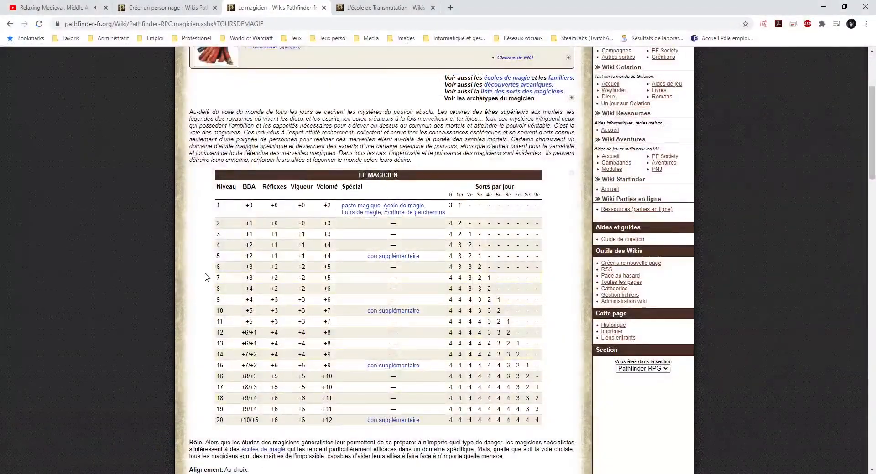
In the browser, examine the Grimoire section of the Magicien page for the rules on starting level 0 and first-level spells.
{"action": "scroll", "coordinate": [204, 276], "scroll_direction": "down", "scroll_amount": 15}
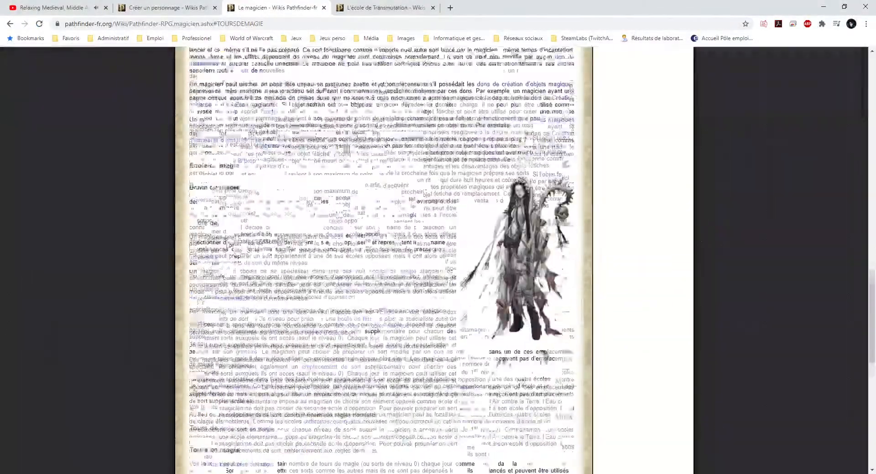
{"action": "scroll", "coordinate": [203, 218], "scroll_direction": "down", "scroll_amount": 10}
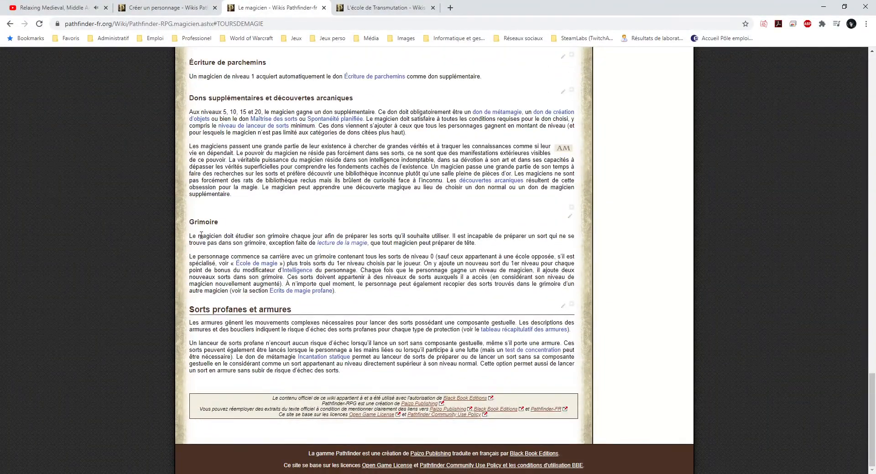
{"action": "left_click_drag", "start_coordinate": [190, 223], "coordinate": [219, 222]}
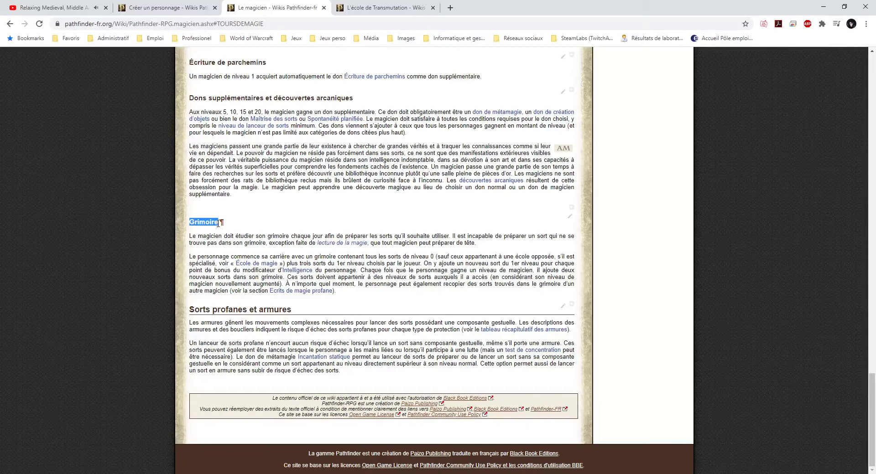
{"action": "left_click", "coordinate": [256, 241]}
{"action": "left_click_drag", "start_coordinate": [357, 255], "coordinate": [554, 256]}
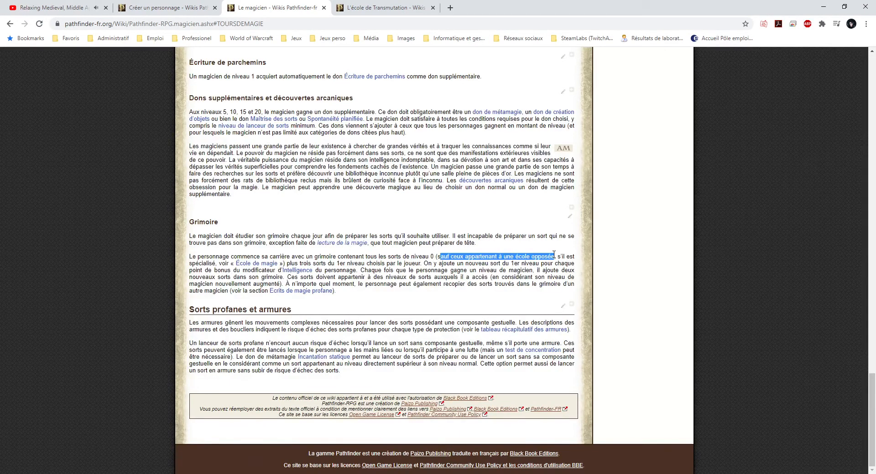
{"action": "left_click", "coordinate": [513, 255]}
{"action": "double_click", "coordinate": [197, 264]}
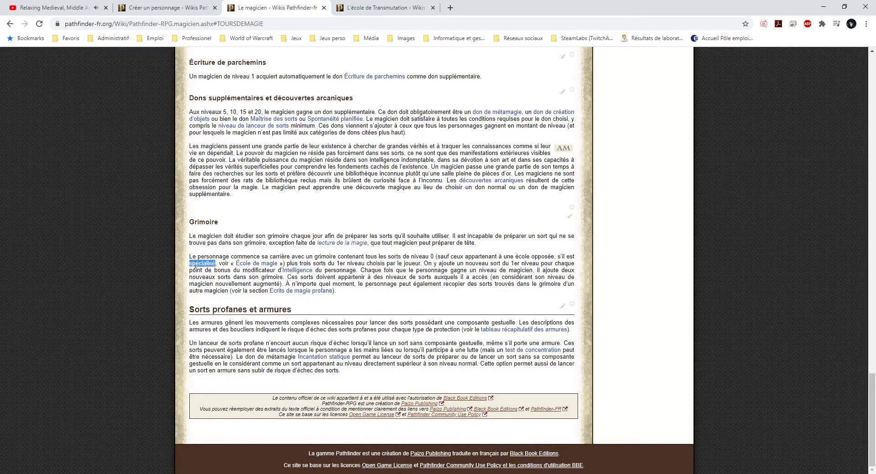
{"action": "left_click", "coordinate": [314, 261]}
{"action": "left_click_drag", "start_coordinate": [290, 263], "coordinate": [358, 267]}
{"action": "left_click", "coordinate": [418, 278]}
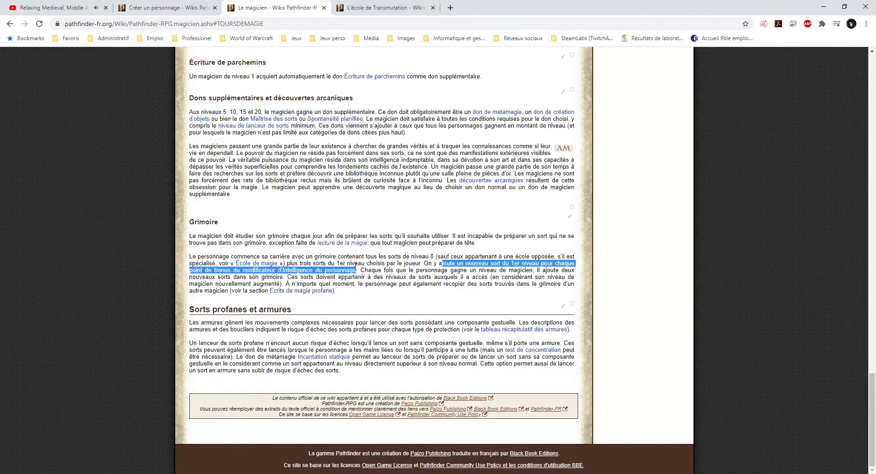
{"action": "left_click_drag", "start_coordinate": [299, 264], "coordinate": [357, 273]}
{"action": "left_click", "coordinate": [328, 273]}
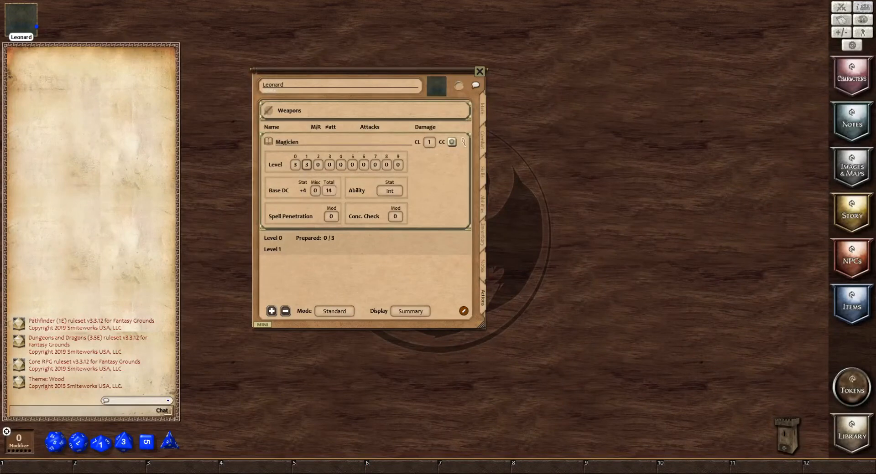
In Fantasy Grounds, open the Wizard/Sorcerer spells list from the PFRPG Spells module, close the library and place the list beside the sheet.
{"action": "left_click", "coordinate": [856, 437]}
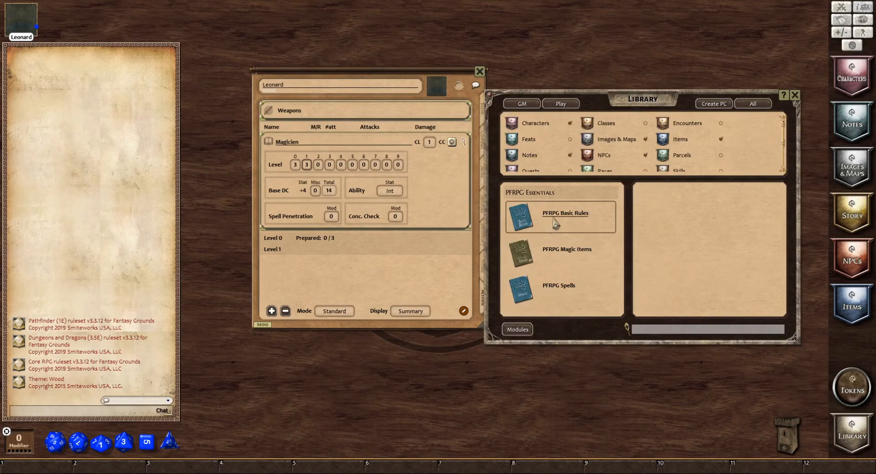
{"action": "left_click", "coordinate": [557, 296]}
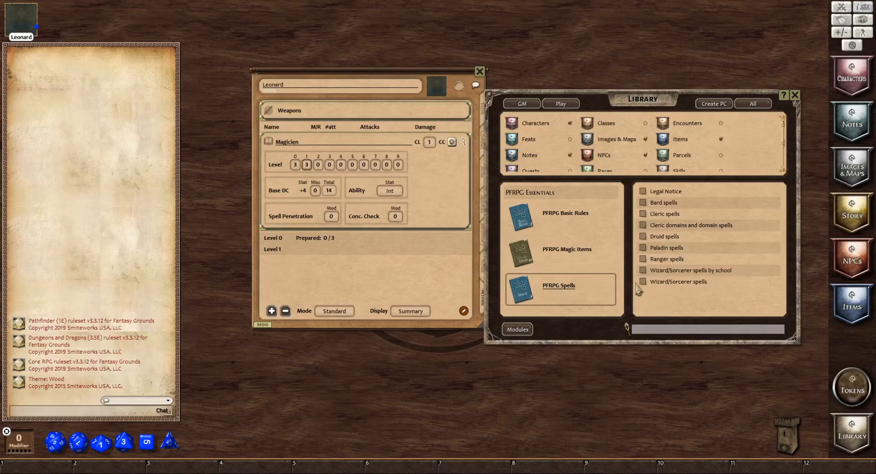
{"action": "left_click", "coordinate": [681, 282]}
{"action": "left_click", "coordinate": [610, 309]}
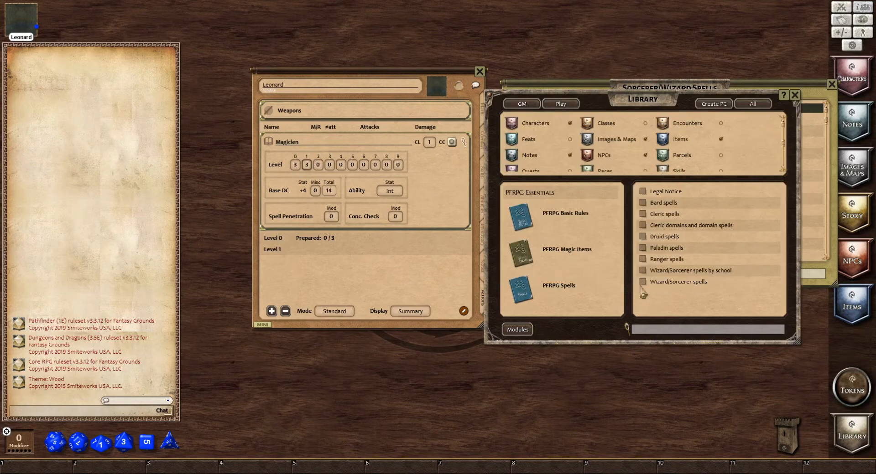
{"action": "left_click", "coordinate": [793, 98]}
{"action": "mouse_move", "coordinate": [685, 98]}
{"action": "left_mouse_down"}
{"action": "mouse_move", "coordinate": [671, 132]}
{"action": "mouse_move", "coordinate": [677, 110]}
{"action": "left_mouse_up"}
Examine the level 0 and level 1 entries in the Sorcerer/Wizard spell list and the description of Acid Splash.
{"action": "scroll", "coordinate": [541, 237], "scroll_direction": "down", "scroll_amount": 5}
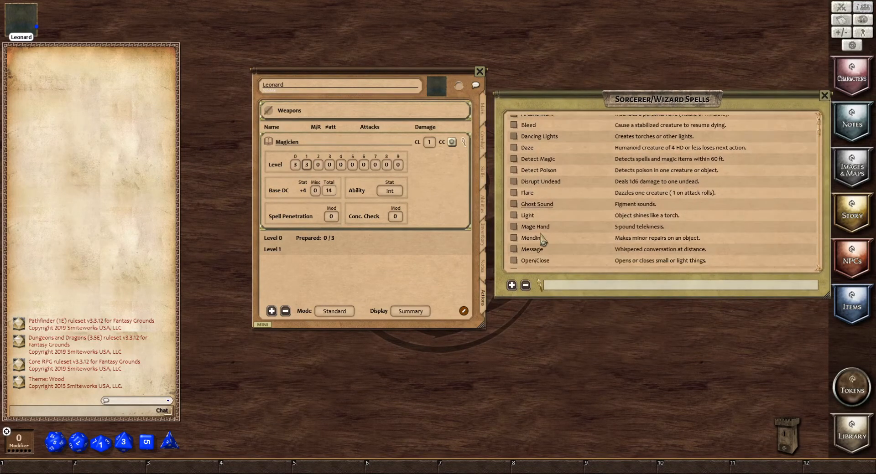
{"action": "scroll", "coordinate": [542, 237], "scroll_direction": "down", "scroll_amount": 10}
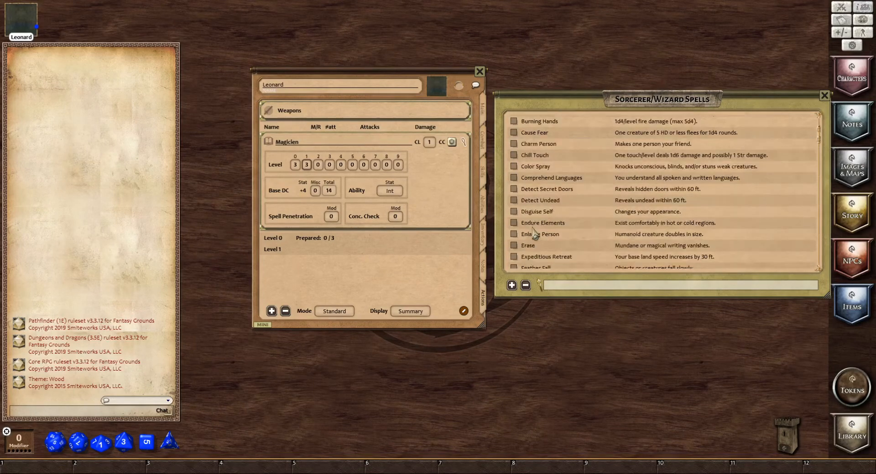
{"action": "scroll", "coordinate": [540, 253], "scroll_direction": "down", "scroll_amount": 8}
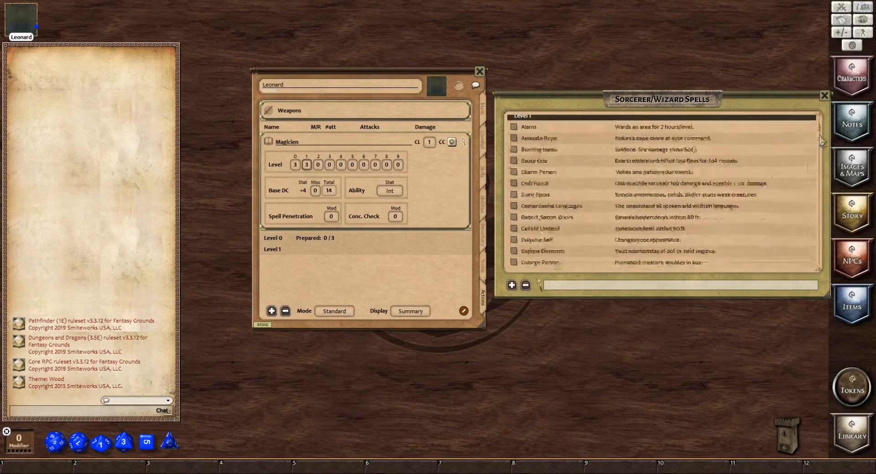
{"action": "scroll", "coordinate": [820, 151], "scroll_direction": "up", "scroll_amount": 12}
{"action": "scroll", "coordinate": [820, 147], "scroll_direction": "up", "scroll_amount": 8}
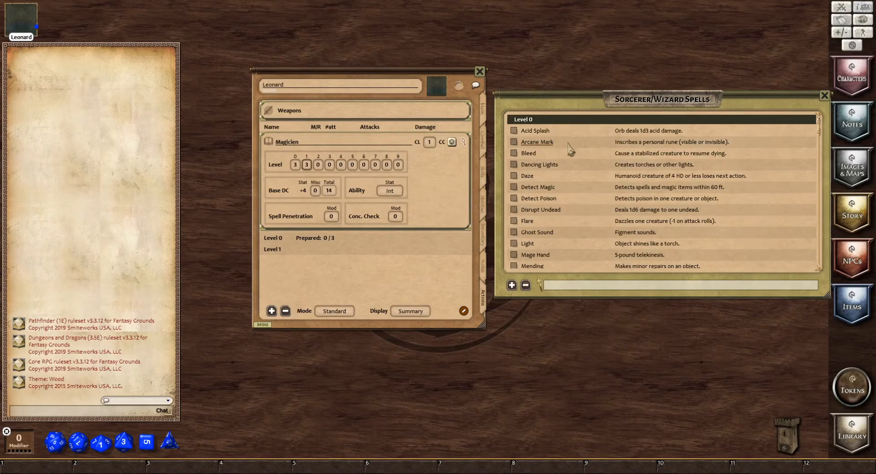
{"action": "left_click", "coordinate": [514, 130]}
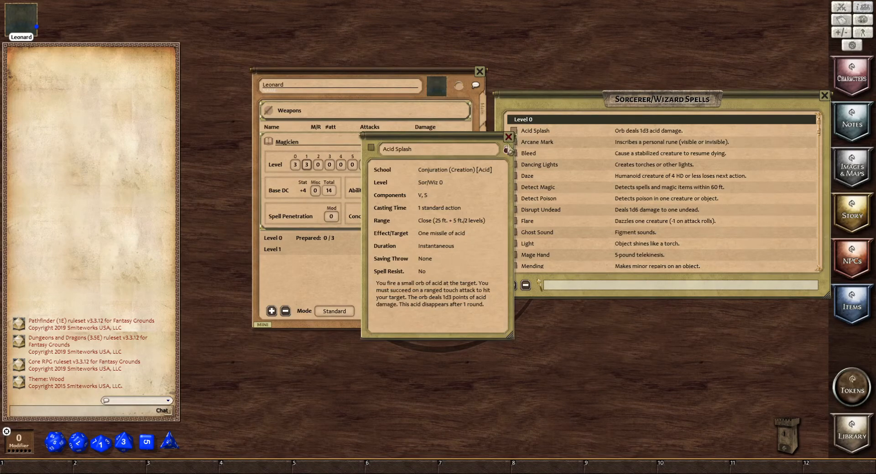
{"action": "left_click", "coordinate": [509, 137]}
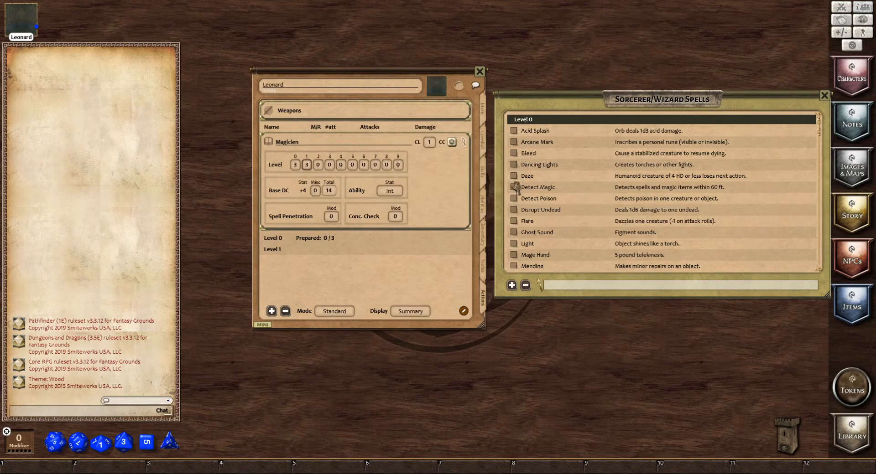
Add Detect Magic, Light, Message, Open/Close, Ray of Frost and Resistance to the Magicien's level 0 spells.
{"action": "left_click_drag", "start_coordinate": [515, 187], "coordinate": [322, 245]}
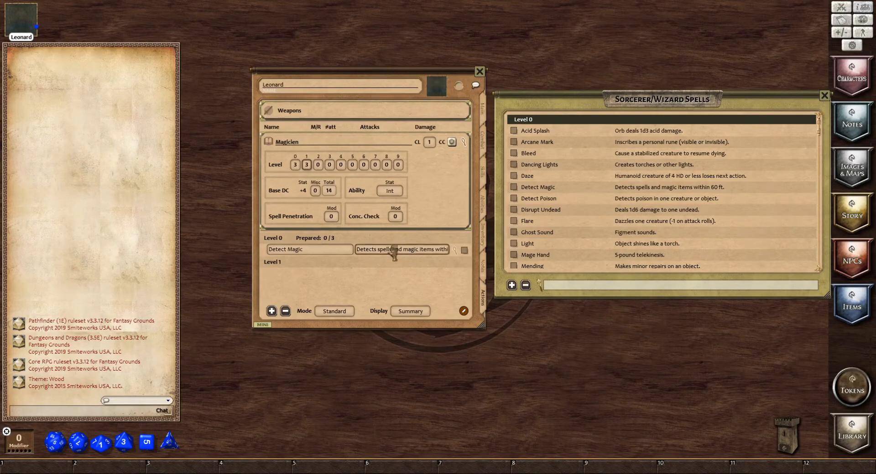
{"action": "left_click_drag", "start_coordinate": [394, 253], "coordinate": [392, 256]}
{"action": "scroll", "coordinate": [563, 241], "scroll_direction": "down", "scroll_amount": 3}
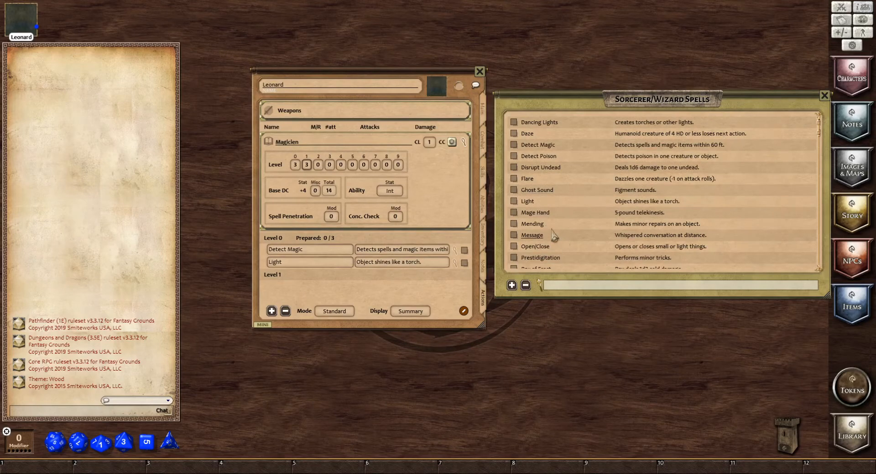
{"action": "scroll", "coordinate": [515, 217], "scroll_direction": "down", "scroll_amount": 2}
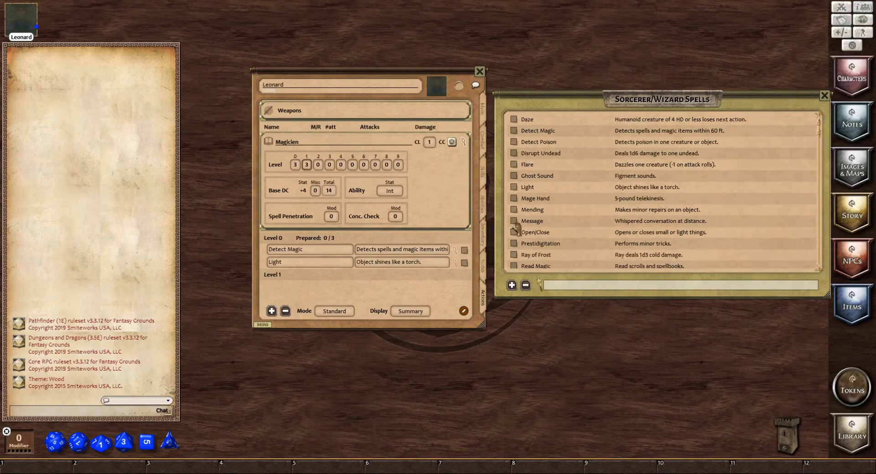
{"action": "left_click_drag", "start_coordinate": [516, 208], "coordinate": [438, 243]}
{"action": "left_click_drag", "start_coordinate": [515, 219], "coordinate": [439, 241]}
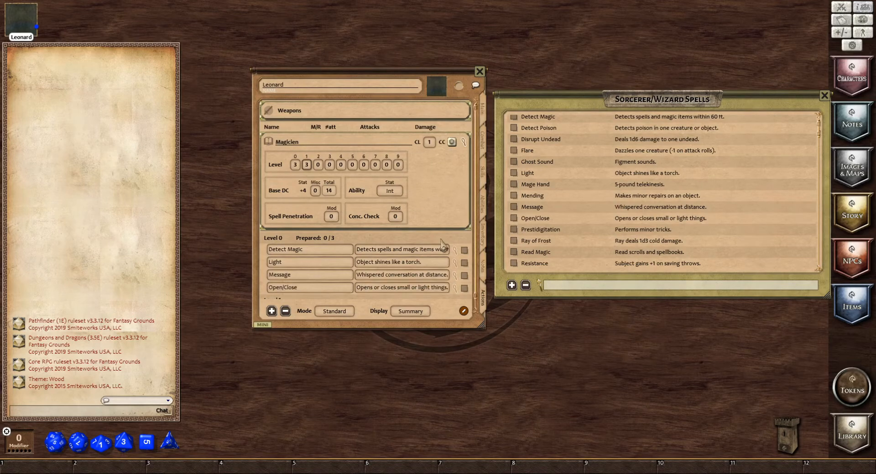
{"action": "scroll", "coordinate": [550, 238], "scroll_direction": "down", "scroll_amount": 2}
{"action": "left_click_drag", "start_coordinate": [515, 199], "coordinate": [432, 239]}
{"action": "left_click_drag", "start_coordinate": [517, 222], "coordinate": [394, 245]}
{"action": "scroll", "coordinate": [394, 245], "scroll_direction": "down", "scroll_amount": 2}
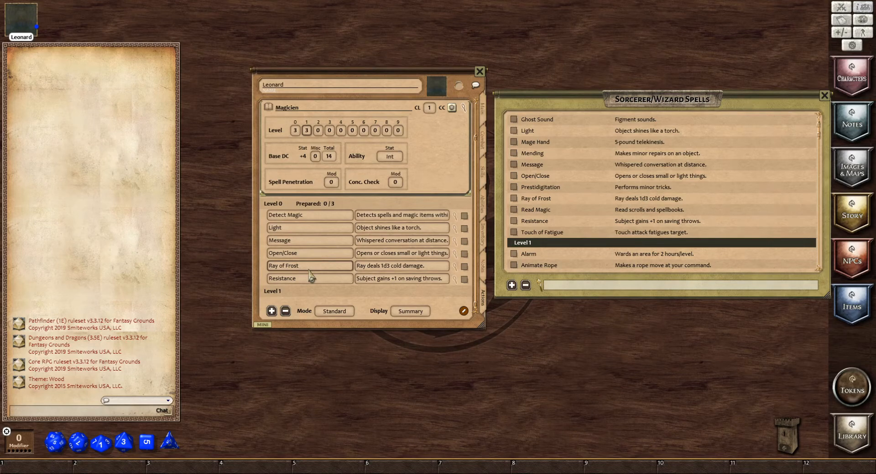
Rename the Detect Magic spell on the character sheet as Détection de la magie.
{"action": "left_click", "coordinate": [320, 219]}
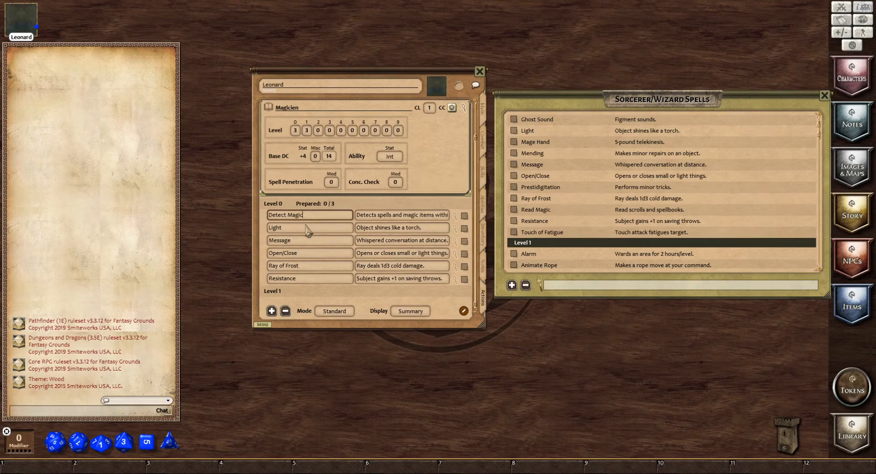
{"action": "key", "text": "BackSpace"}
{"action": "key", "text": "BackSpace"}
{"action": "key", "text": "BackSpace"}
{"action": "key", "text": "BackSpace"}
{"action": "key", "text": "BackSpace"}
{"action": "key", "text": "BackSpace"}
{"action": "key", "text": "BackSpace"}
{"action": "key", "text": "BackSpace"}
{"action": "key", "text": "BackSpace"}
{"action": "key", "text": "BackSpace"}
{"action": "key", "text": "BackSpace"}
{"action": "key", "text": "BackSpace"}
{"action": "type", "text": "Détection de la magie"}
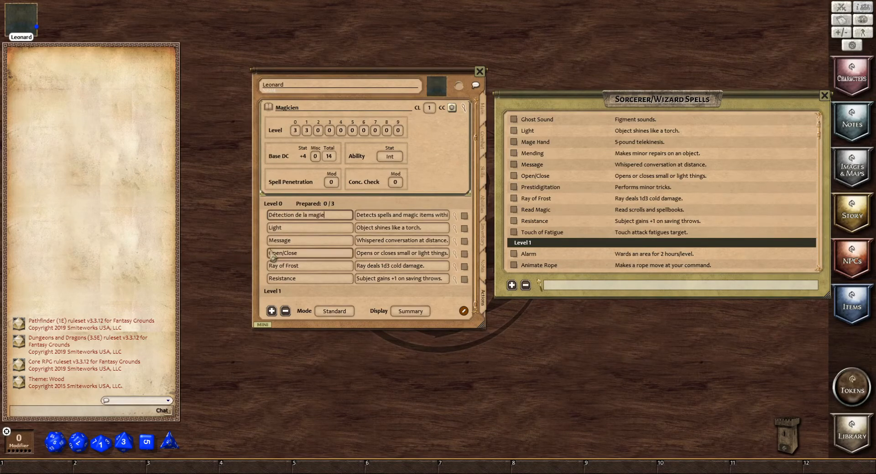
Rename the Light spell as Lumière and re-enter Message as the name of the spell below it.
{"action": "left_click", "coordinate": [292, 230]}
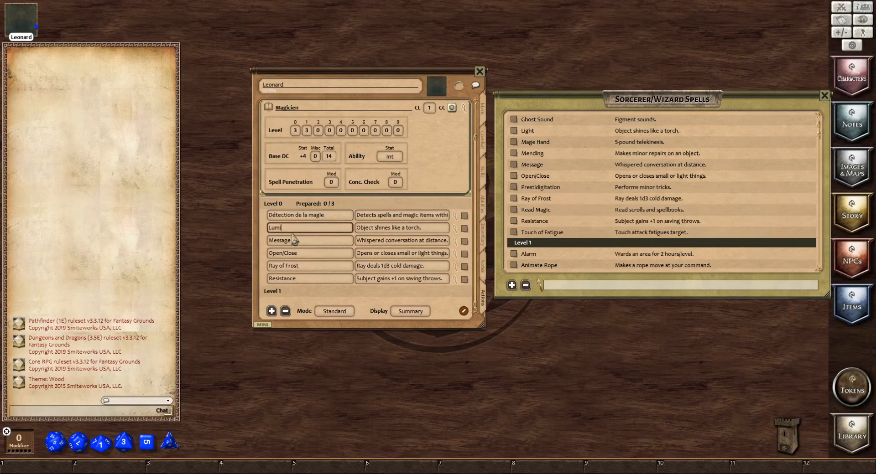
{"action": "type", "text": "Lumière"}
{"action": "left_click", "coordinate": [298, 240]}
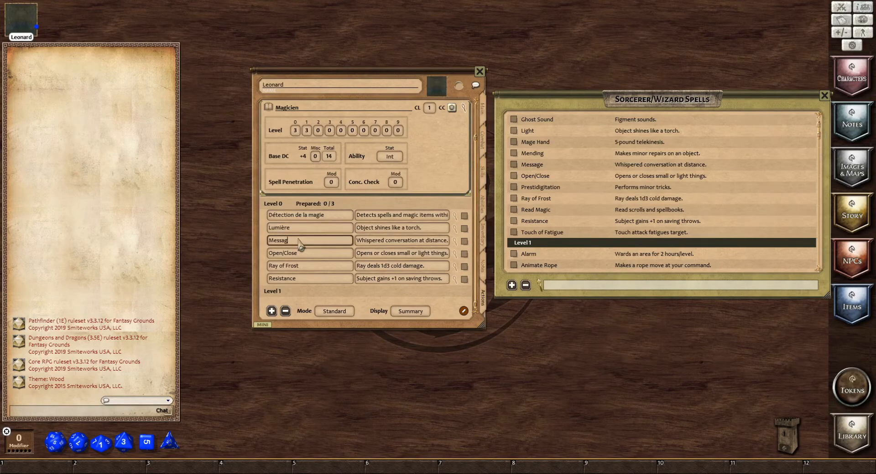
{"action": "key", "text": "BackSpace"}
{"action": "key", "text": "BackSpace"}
{"action": "key", "text": "BackSpace"}
{"action": "key", "text": "BackSpace"}
{"action": "key", "text": "BackSpace"}
{"action": "key", "text": "BackSpace"}
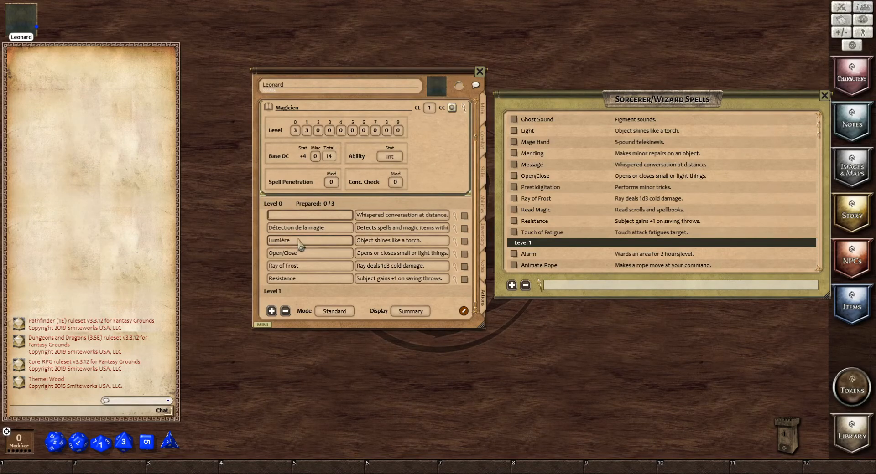
{"action": "type", "text": "M"}
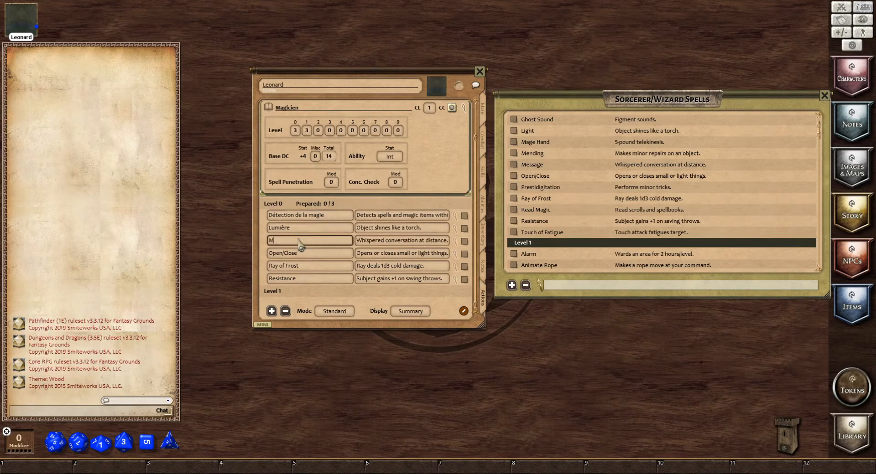
{"action": "type", "text": "essage"}
Rename the Open/Close spell on the character sheet as Ouverture/Fermeture.
{"action": "left_click", "coordinate": [307, 251]}
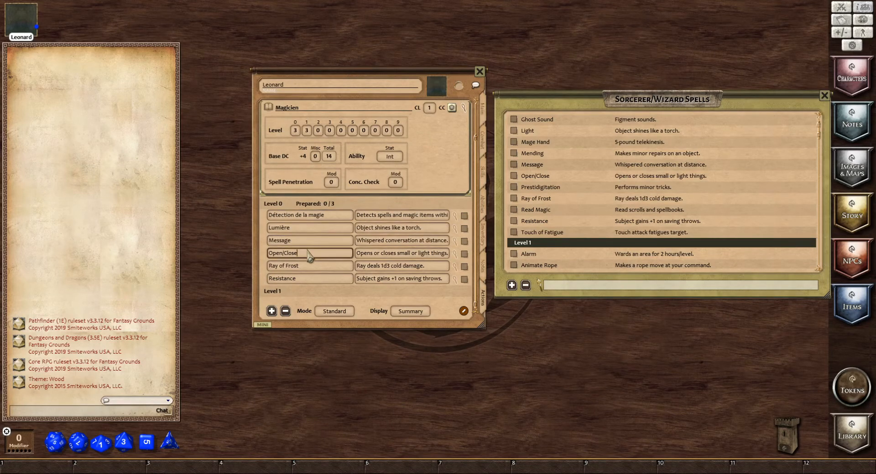
{"action": "key", "text": "BackSpace"}
{"action": "key", "text": "BackSpace"}
{"action": "key", "text": "BackSpace"}
{"action": "key", "text": "BackSpace"}
{"action": "key", "text": "BackSpace"}
{"action": "key", "text": "BackSpace"}
{"action": "key", "text": "BackSpace"}
{"action": "key", "text": "BackSpace"}
{"action": "key", "text": "BackSpace"}
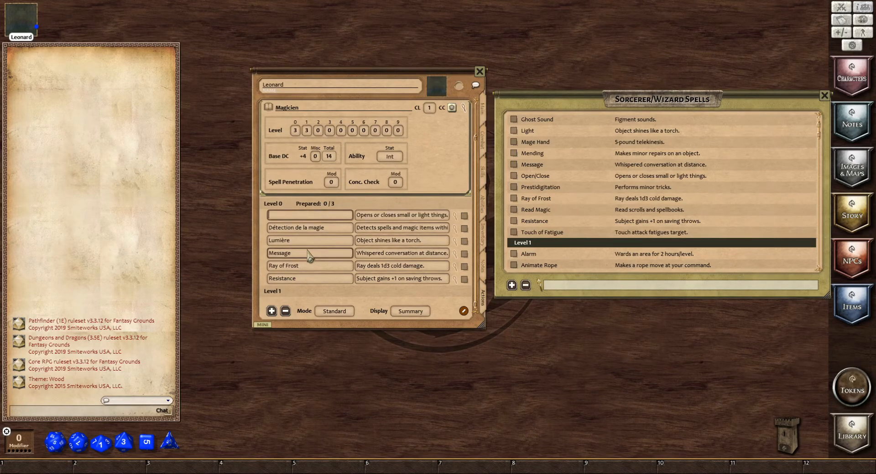
{"action": "type", "text": "Ouvertu"}
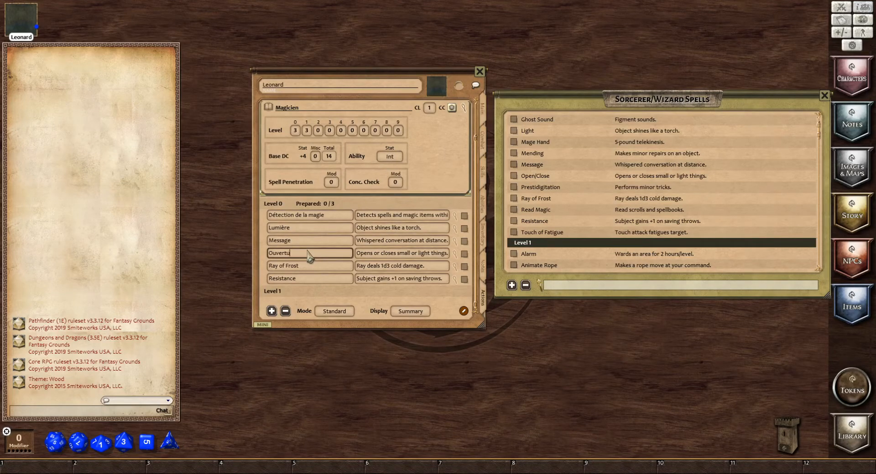
{"action": "type", "text": "re/Fe"}
{"action": "type", "text": "rme"}
{"action": "type", "text": "tuyr"}
Rename the Ray of Frost spell on the character sheet as Rayon de givre.
{"action": "left_click", "coordinate": [305, 267]}
{"action": "key", "text": "BackSpace"}
{"action": "key", "text": "BackSpace"}
{"action": "key", "text": "BackSpace"}
{"action": "key", "text": "BackSpace"}
{"action": "key", "text": "BackSpace"}
{"action": "key", "text": "BackSpace"}
{"action": "key", "text": "BackSpace"}
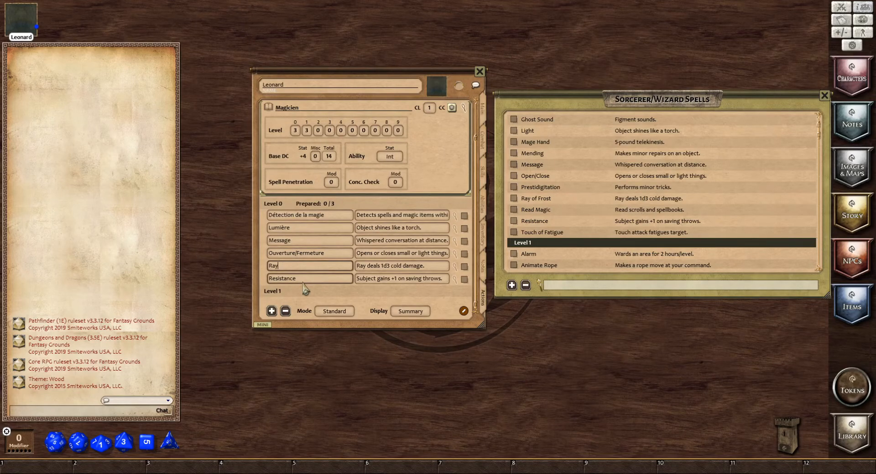
{"action": "type", "text": "on de givre"}
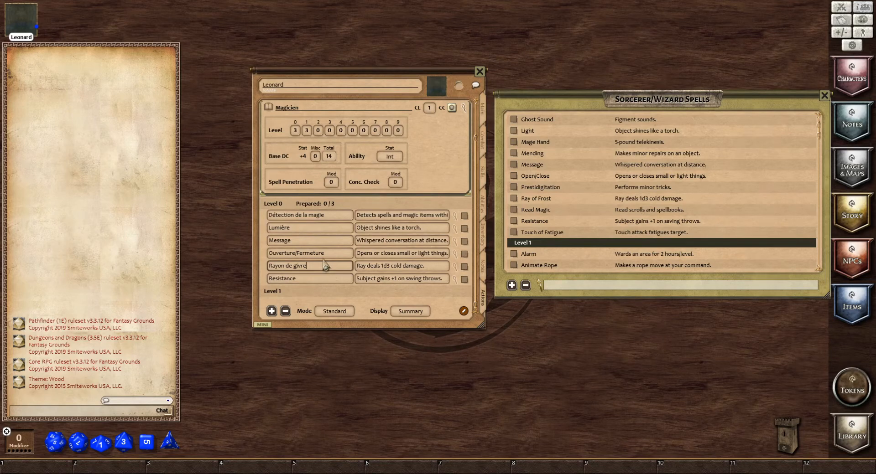
Correct the Resistance spell's name on the character sheet to Résistance.
{"action": "left_click", "coordinate": [312, 280]}
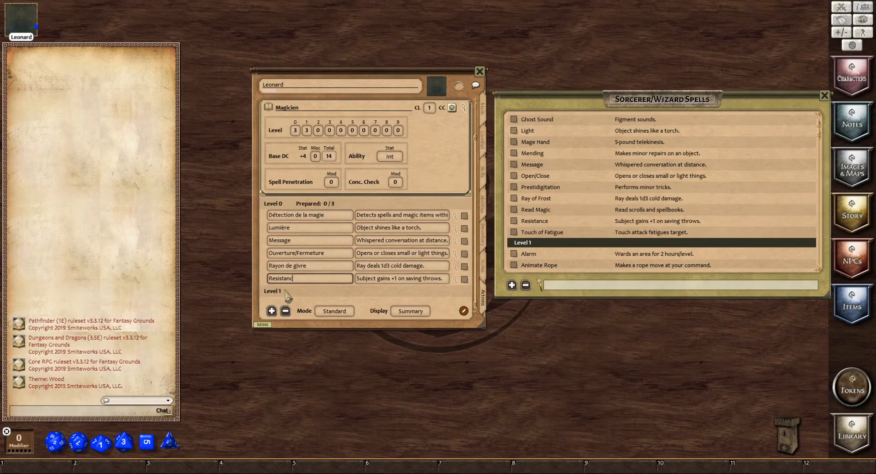
{"action": "left_click", "coordinate": [274, 279]}
{"action": "scroll", "coordinate": [525, 230], "scroll_direction": "down", "scroll_amount": 3}
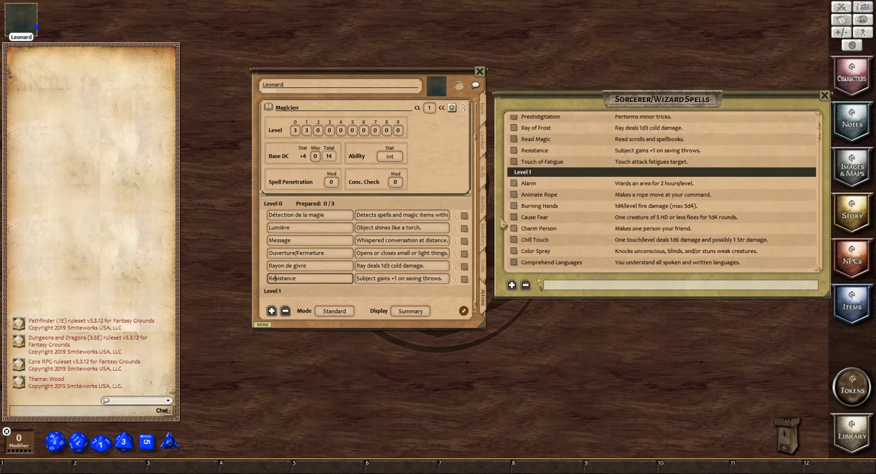
{"action": "scroll", "coordinate": [507, 225], "scroll_direction": "up", "scroll_amount": 3}
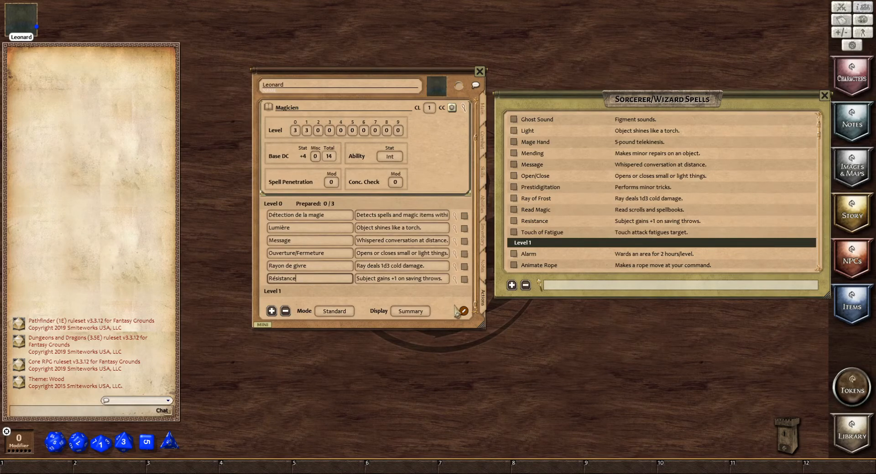
Add a blank custom spell to the Magicien's level 0 list and name it Toux d'Horizicaul.
{"action": "left_click", "coordinate": [314, 231]}
{"action": "right_click", "coordinate": [314, 233]}
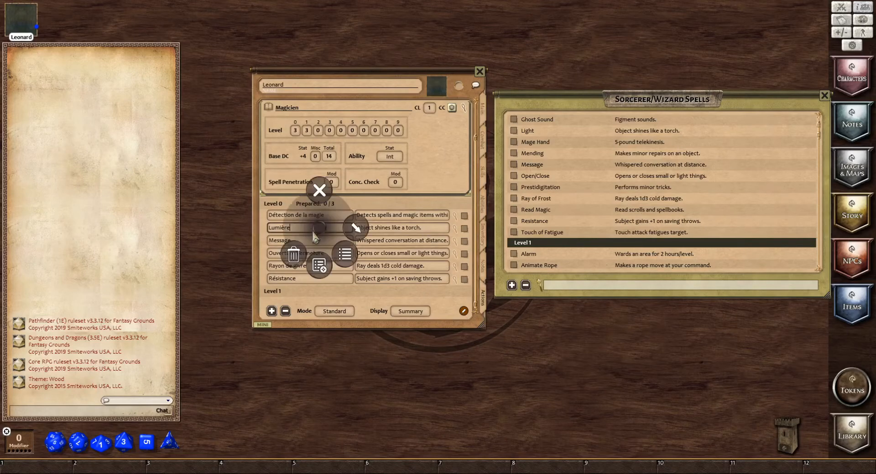
{"action": "left_click", "coordinate": [321, 269]}
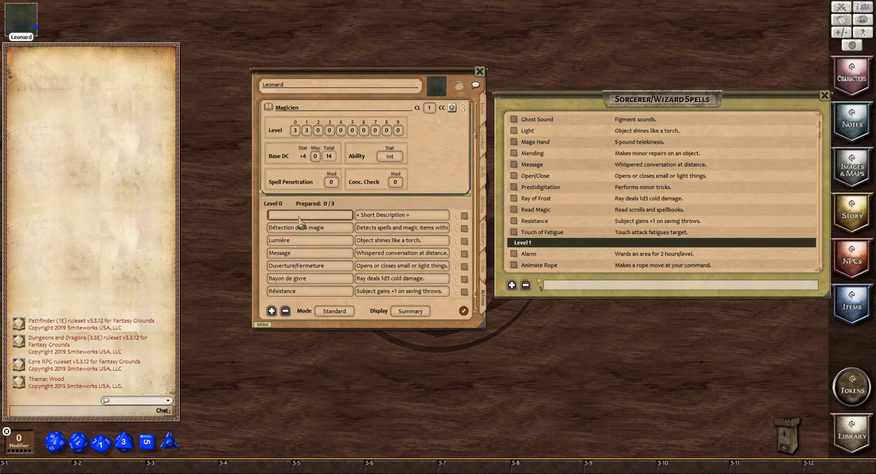
{"action": "type", "text": "Toux d'orizicaul"}
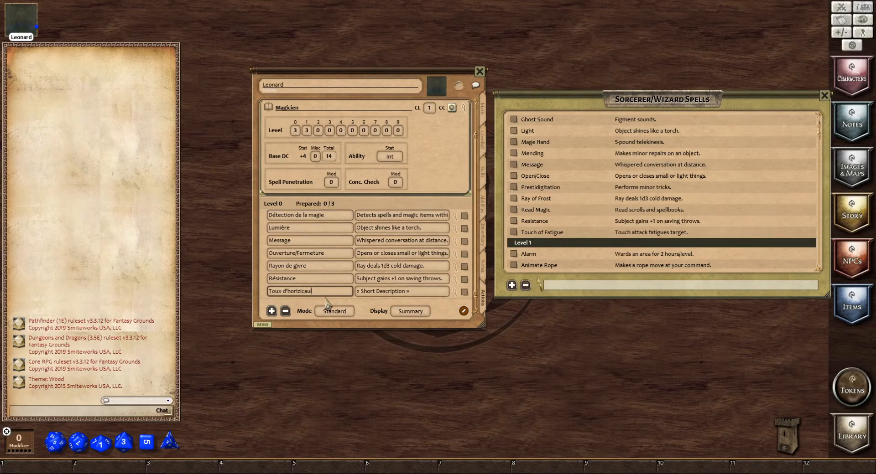
{"action": "left_click", "coordinate": [291, 292]}
{"action": "type", "text": "H"}
Set the Toux d'Horizicaul short description to "Inflige 1 dégât de son + assourdi si jet de sauvegarde échoué.".
{"action": "left_click", "coordinate": [382, 293]}
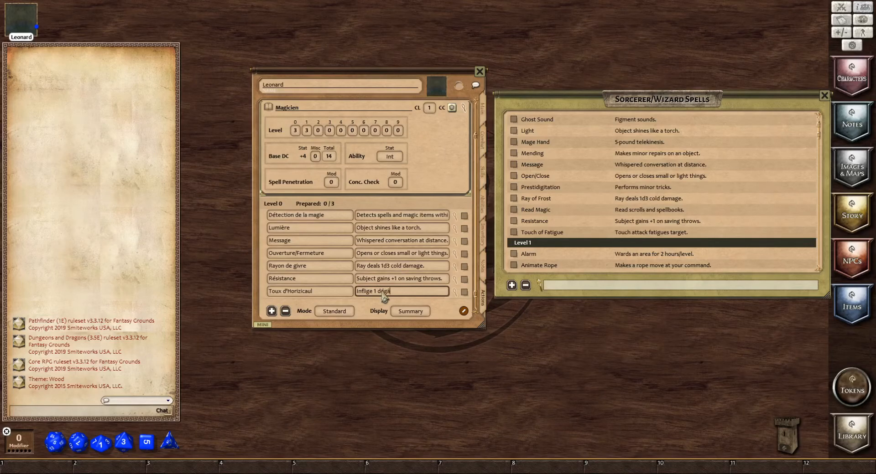
{"action": "type", "text": "Inflige 1 dégât de son +"}
{"action": "type", "text": " assourdi si jet de sauvegar"}
{"action": "type", "text": "de échoué"}
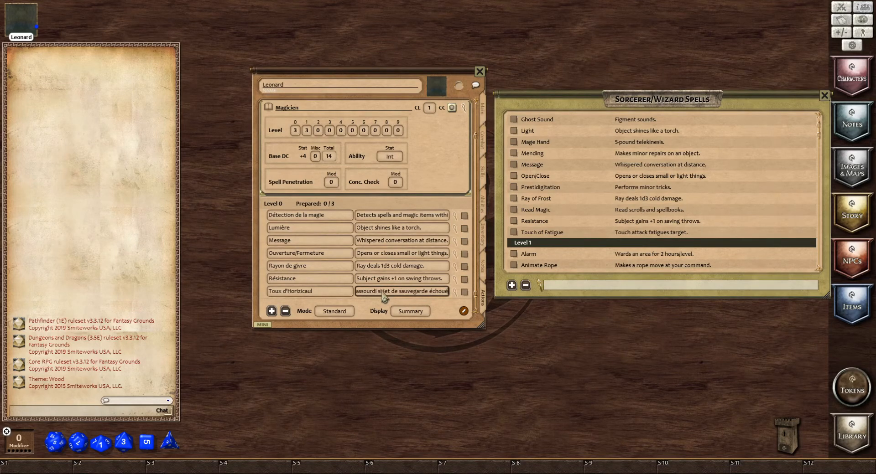
{"action": "type", "text": "."}
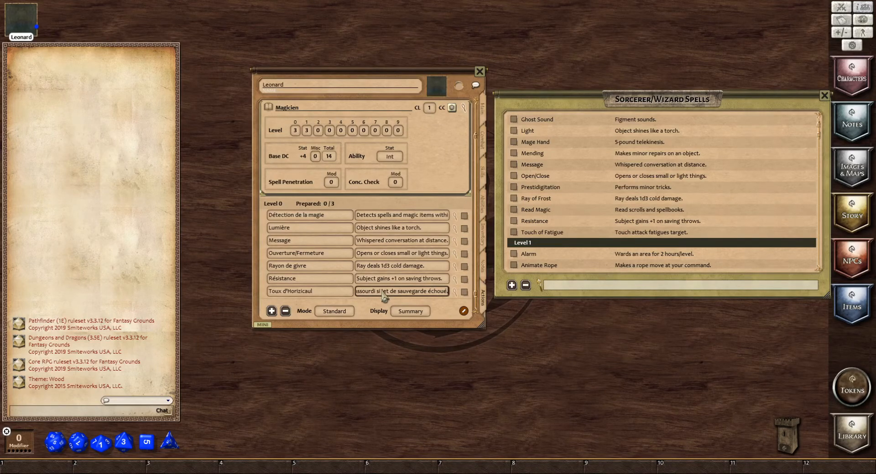
{"action": "left_click", "coordinate": [380, 280]}
{"action": "left_click", "coordinate": [382, 290]}
{"action": "scroll", "coordinate": [456, 290], "scroll_direction": "down", "scroll_amount": 1}
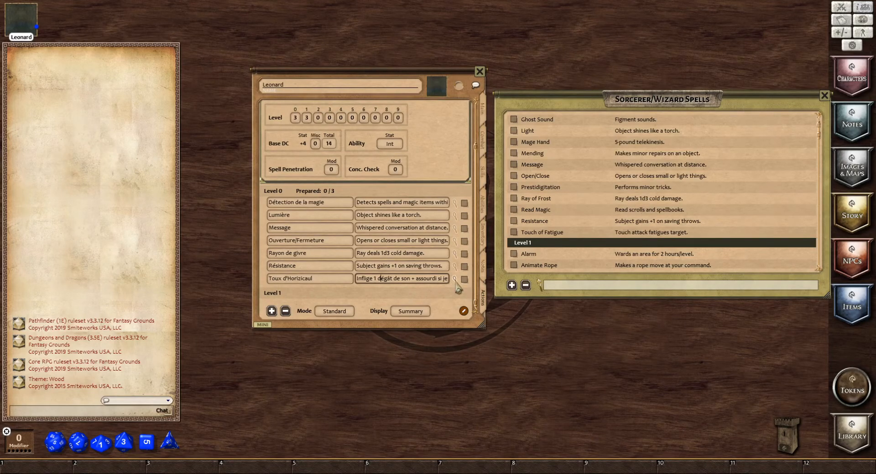
Add a cast action, a damage action and an effect action to the Toux d'Horizicaul spell.
{"action": "right_click", "coordinate": [334, 279]}
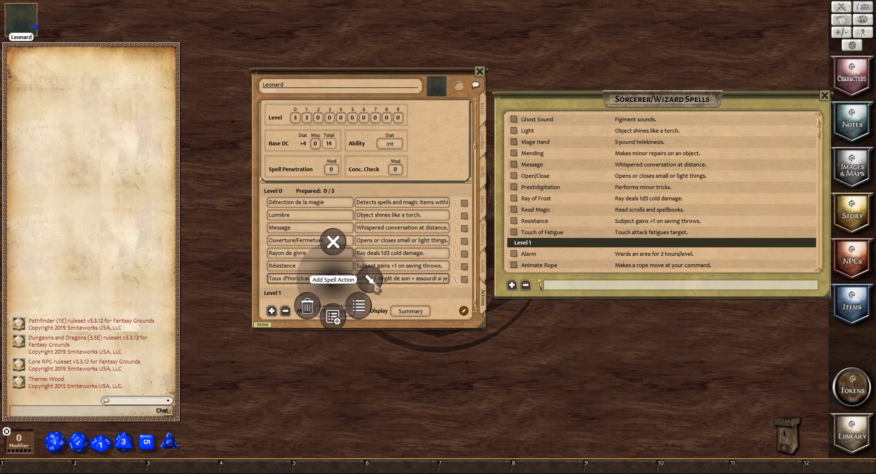
{"action": "left_click", "coordinate": [369, 279]}
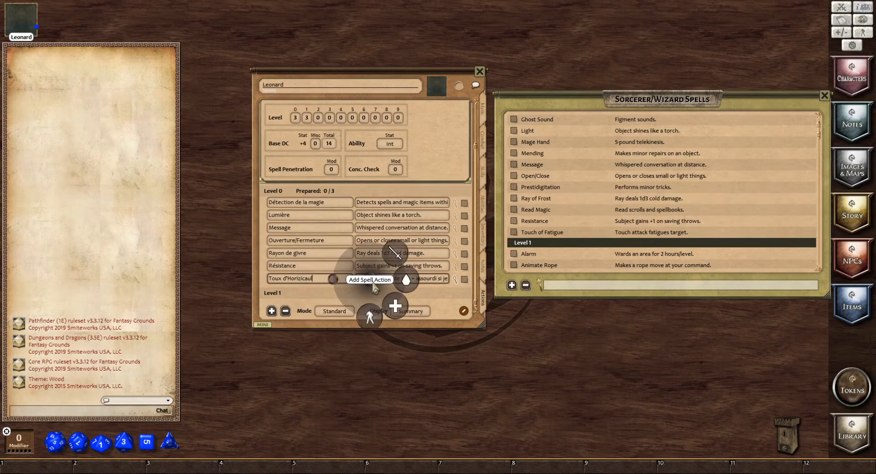
{"action": "left_click", "coordinate": [395, 253]}
{"action": "right_click", "coordinate": [340, 264]}
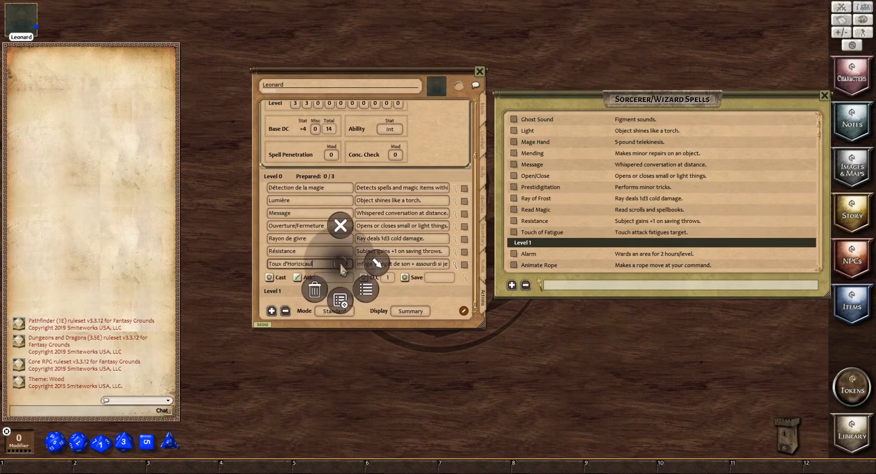
{"action": "left_click", "coordinate": [366, 289]}
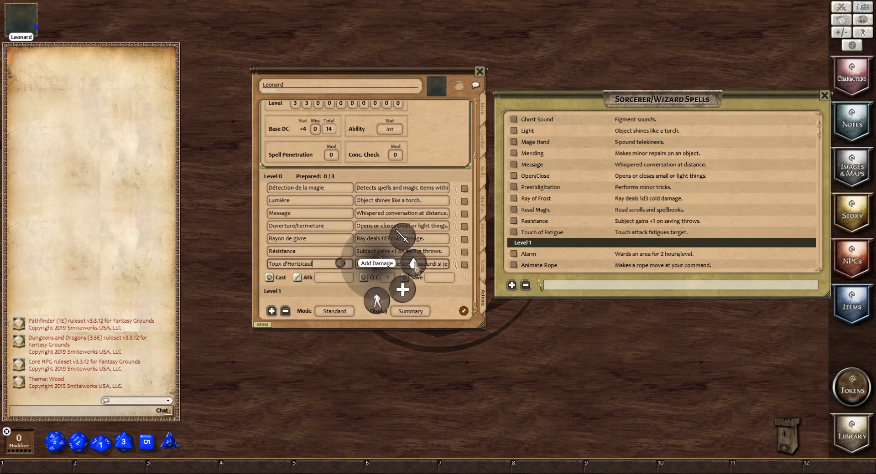
{"action": "left_click", "coordinate": [413, 264]}
{"action": "right_click", "coordinate": [340, 265]}
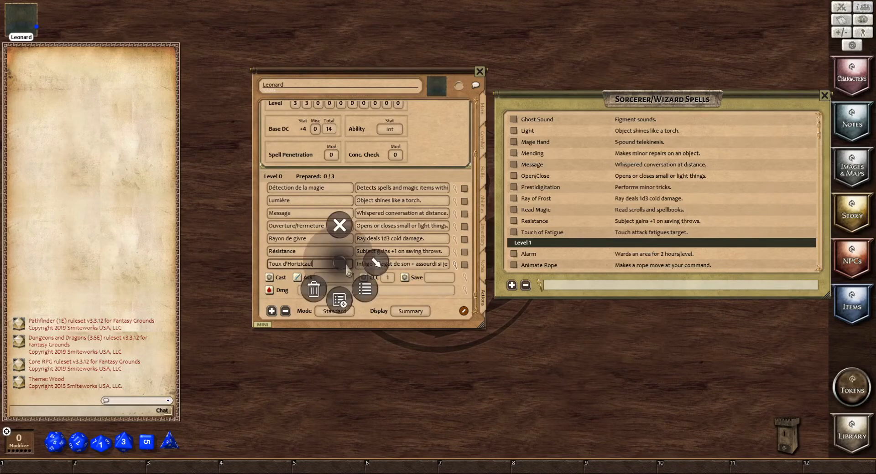
{"action": "left_click", "coordinate": [377, 266]}
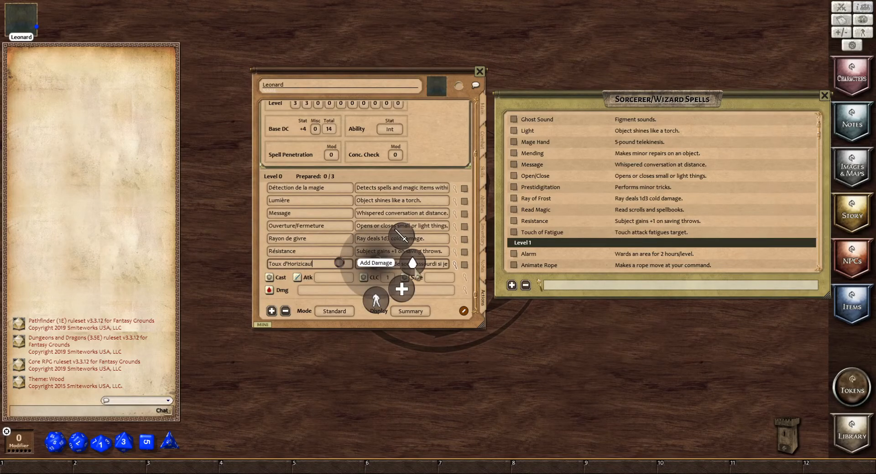
{"action": "left_click", "coordinate": [376, 301]}
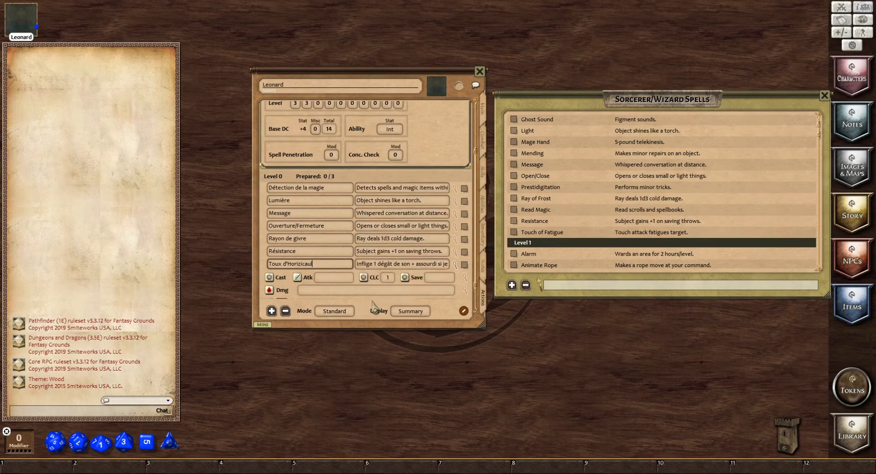
{"action": "scroll", "coordinate": [339, 284], "scroll_direction": "down", "scroll_amount": 1}
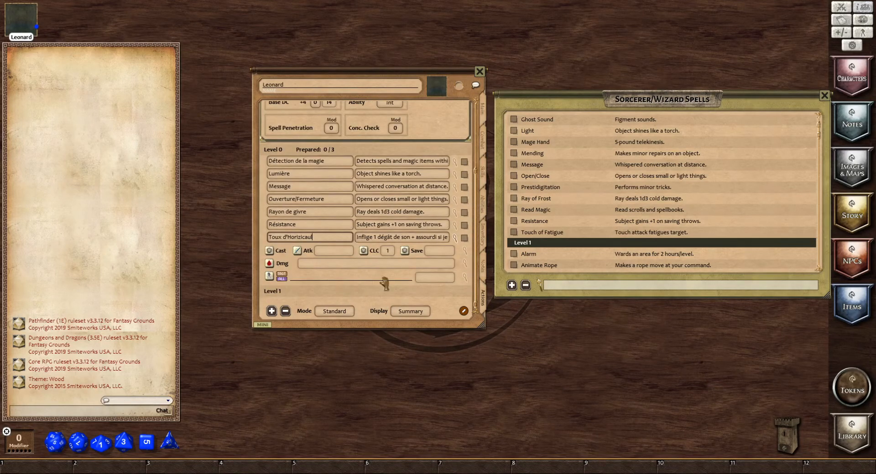
Review the attack, caster level check and save settings of the Toux d'Horizicaul cast action, then close them.
{"action": "left_click", "coordinate": [464, 250]}
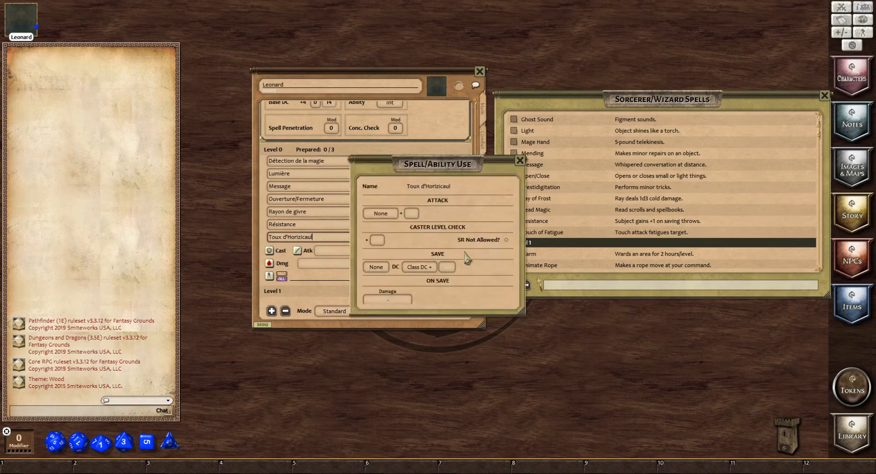
{"action": "left_click_drag", "start_coordinate": [438, 170], "coordinate": [568, 235]}
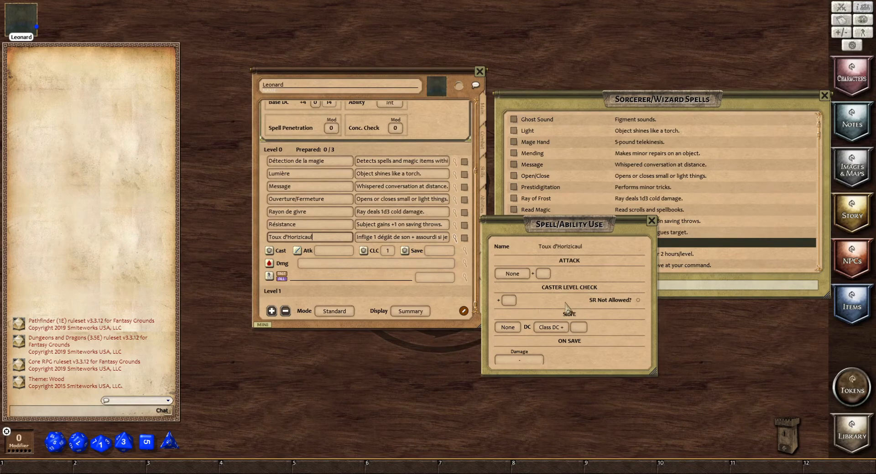
{"action": "left_click", "coordinate": [652, 222]}
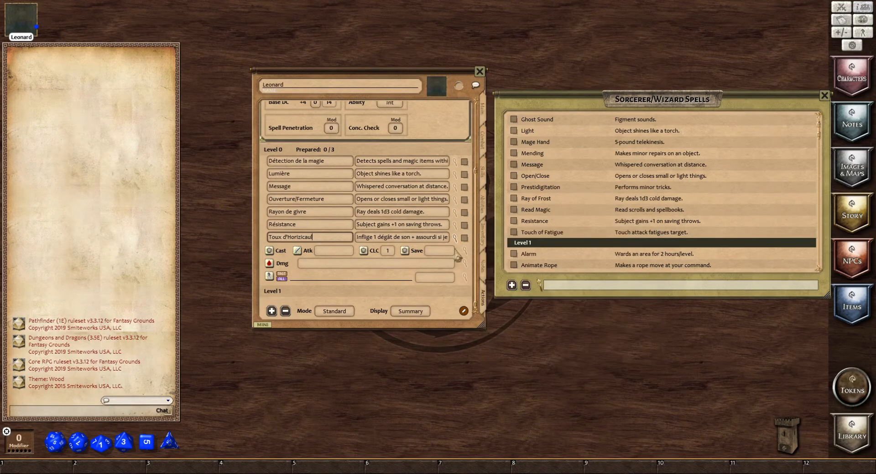
Delete the Toux d'Horizicaul spell from the Magicien's level 0 list.
{"action": "right_click", "coordinate": [319, 238]}
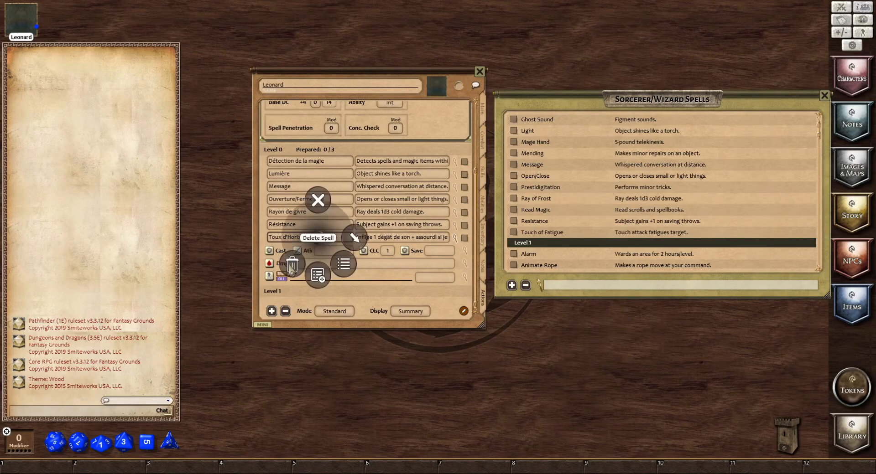
{"action": "left_click", "coordinate": [291, 268]}
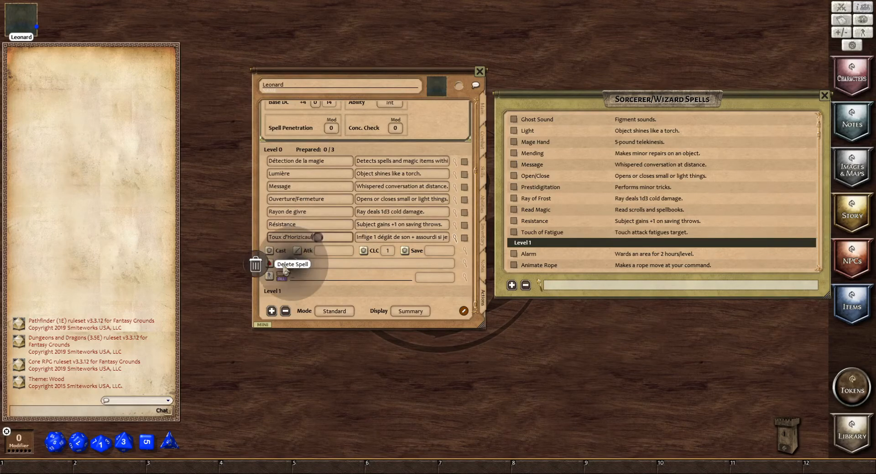
{"action": "left_click", "coordinate": [256, 265]}
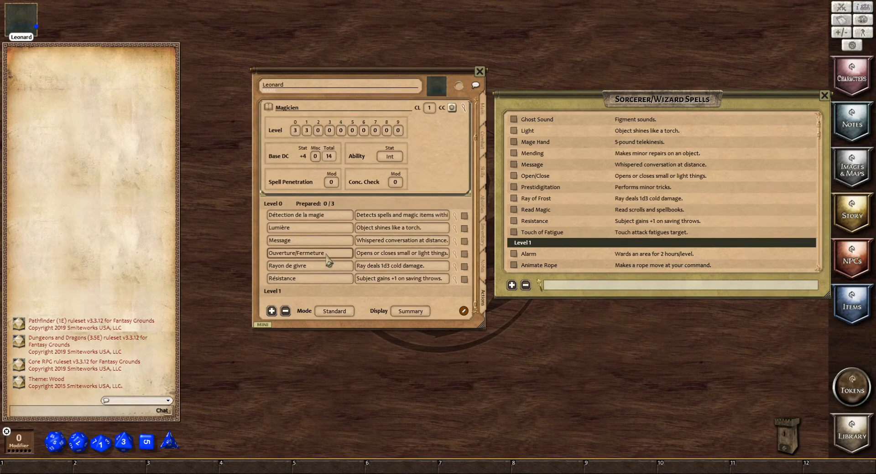
Review the casting details and full description of the Détection de la magie spell, then close its record.
{"action": "left_click", "coordinate": [342, 228]}
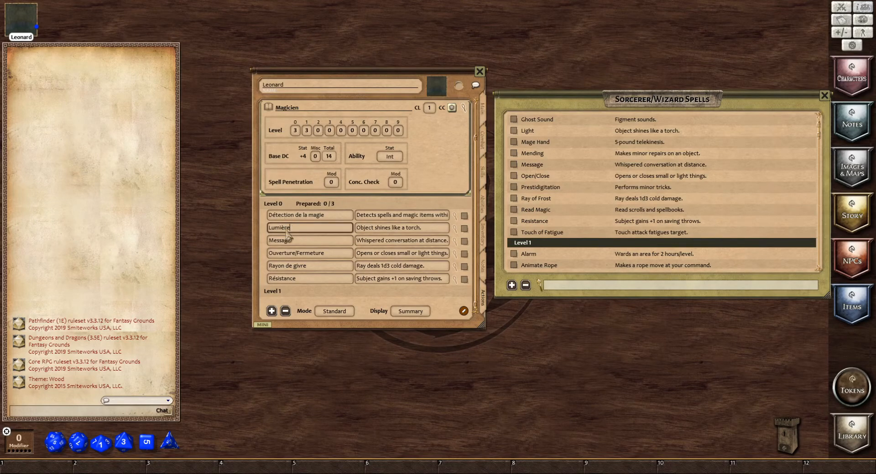
{"action": "left_click", "coordinate": [464, 215]}
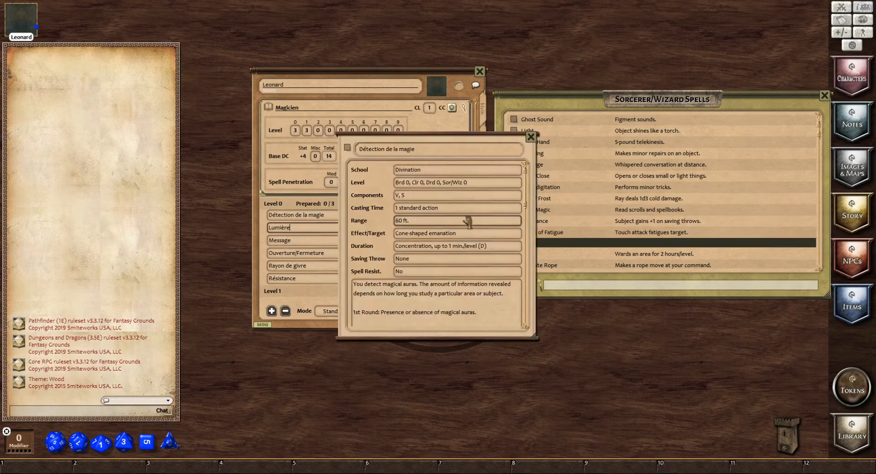
{"action": "left_click_drag", "start_coordinate": [436, 141], "coordinate": [573, 138]}
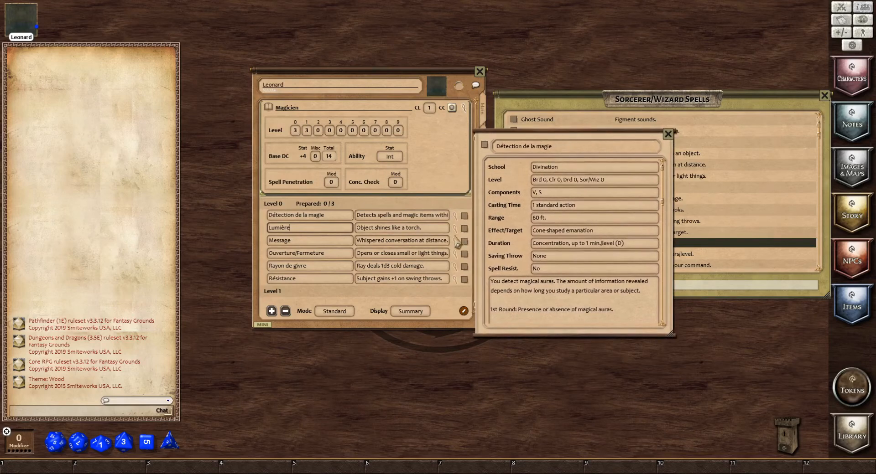
{"action": "left_click", "coordinate": [465, 223]}
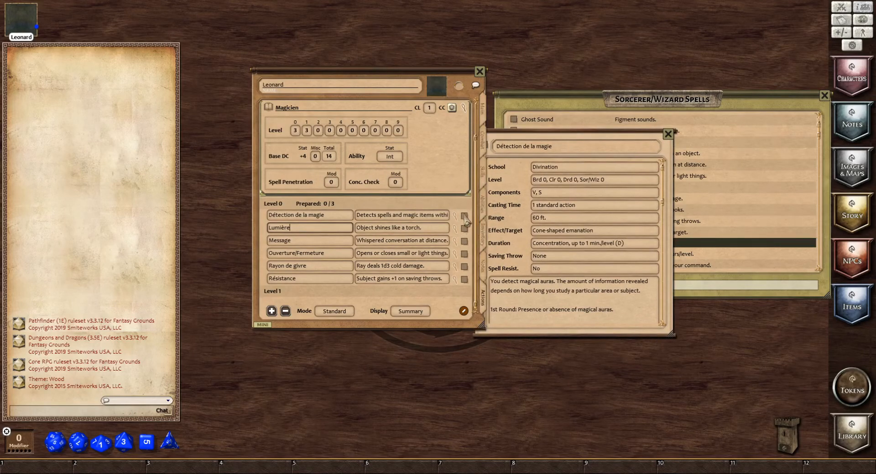
{"action": "left_click", "coordinate": [527, 139]}
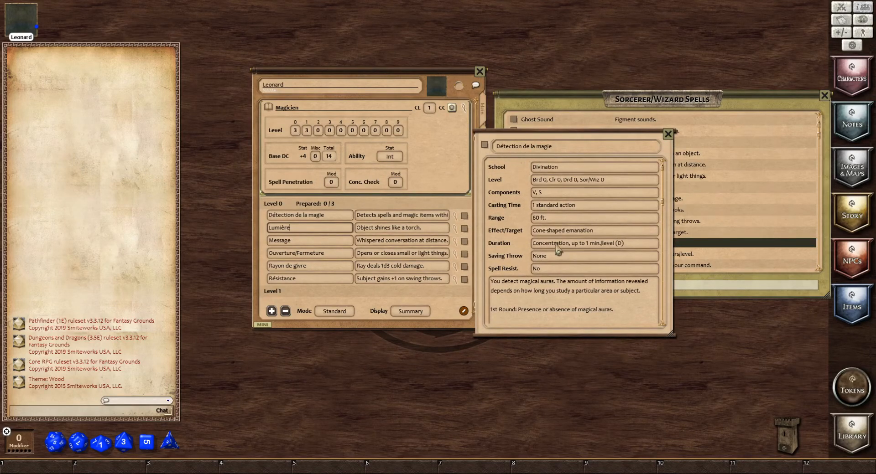
{"action": "scroll", "coordinate": [547, 246], "scroll_direction": "down", "scroll_amount": 5}
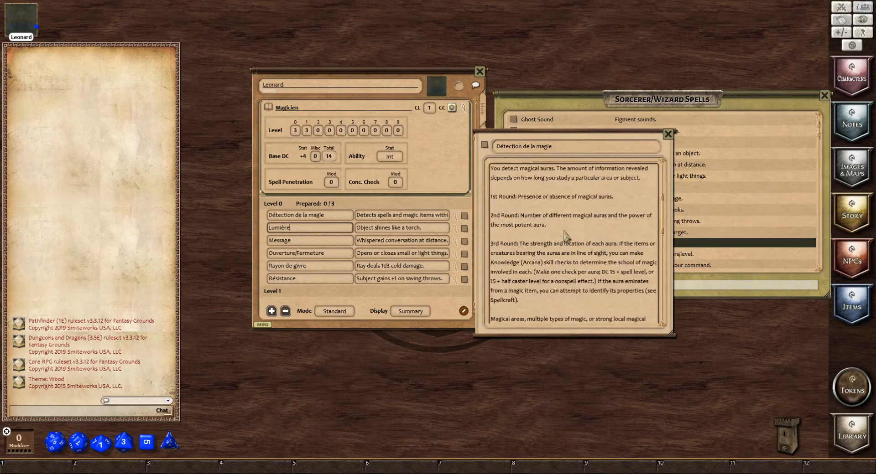
{"action": "scroll", "coordinate": [546, 228], "scroll_direction": "up", "scroll_amount": 4}
{"action": "scroll", "coordinate": [547, 228], "scroll_direction": "up", "scroll_amount": 1}
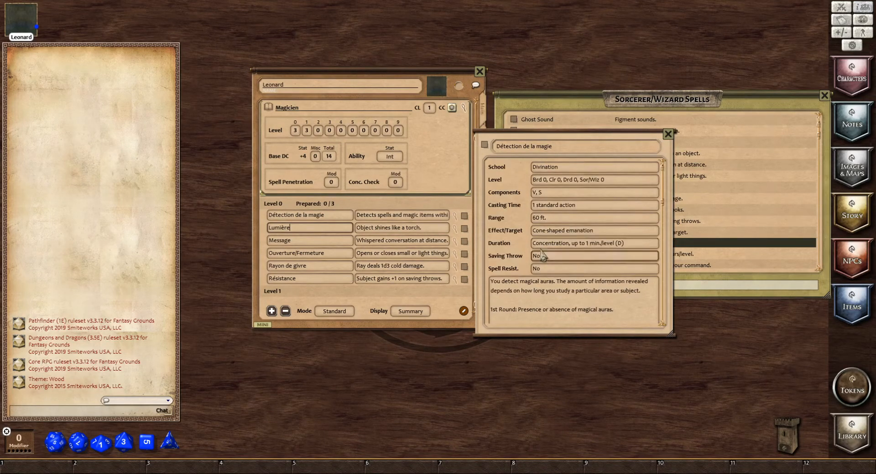
{"action": "scroll", "coordinate": [532, 280], "scroll_direction": "down", "scroll_amount": 10}
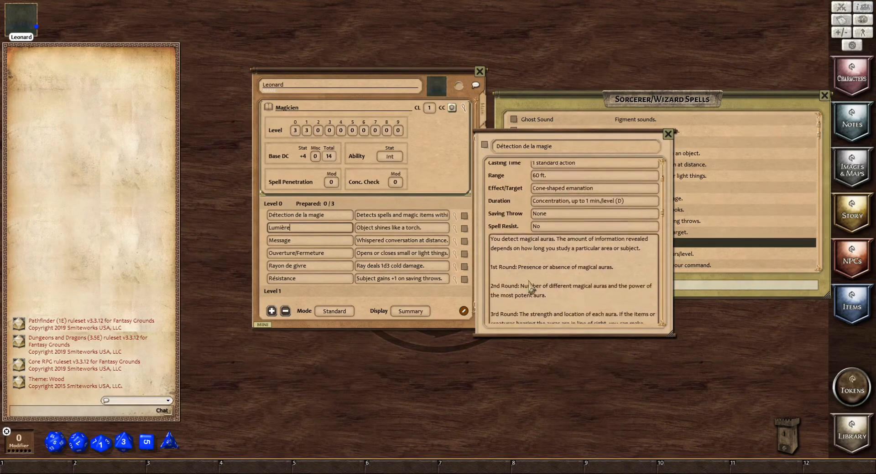
{"action": "scroll", "coordinate": [548, 273], "scroll_direction": "down", "scroll_amount": 2}
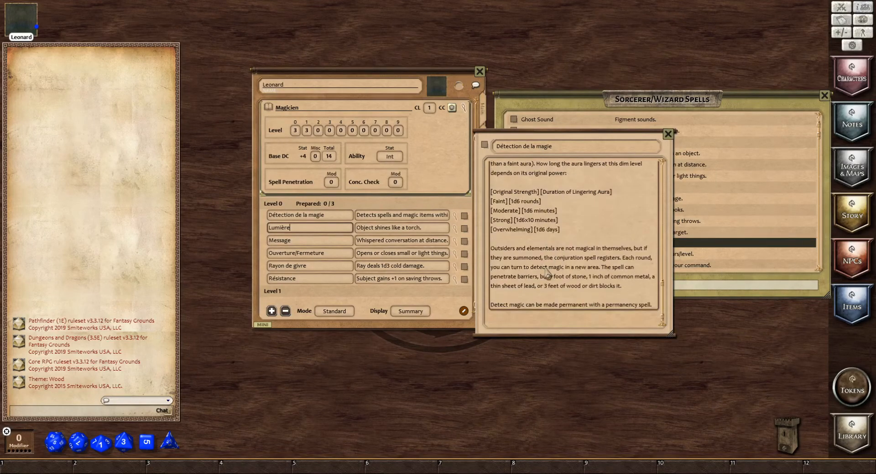
{"action": "scroll", "coordinate": [552, 264], "scroll_direction": "up", "scroll_amount": 8}
{"action": "scroll", "coordinate": [554, 257], "scroll_direction": "up", "scroll_amount": 3}
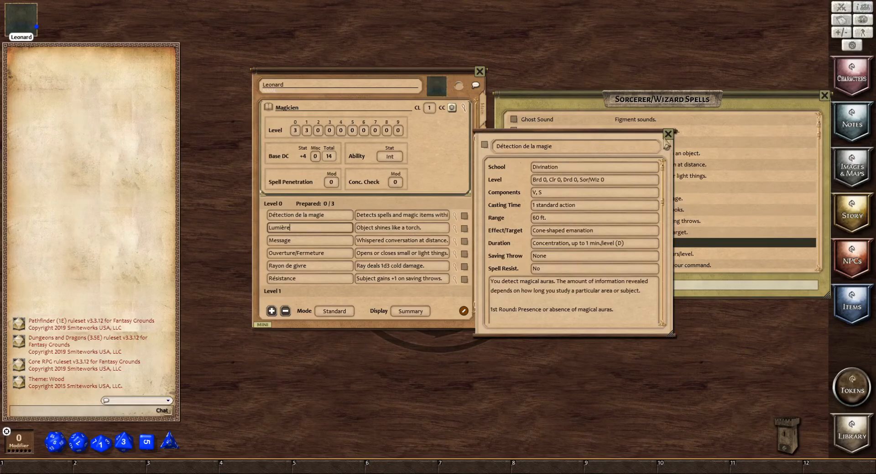
{"action": "left_click", "coordinate": [668, 134]}
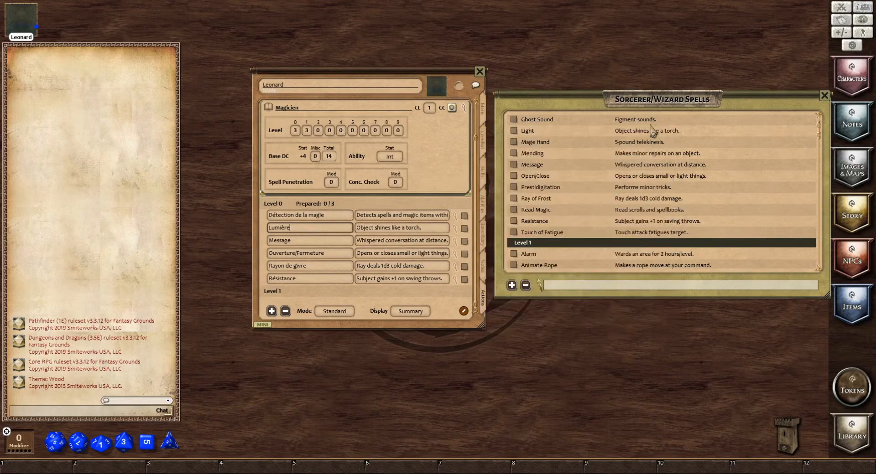
Add the Burning Hands spell from the Sorcerer/Wizard list to the Magicien's level 1 spells.
{"action": "left_click", "coordinate": [308, 240]}
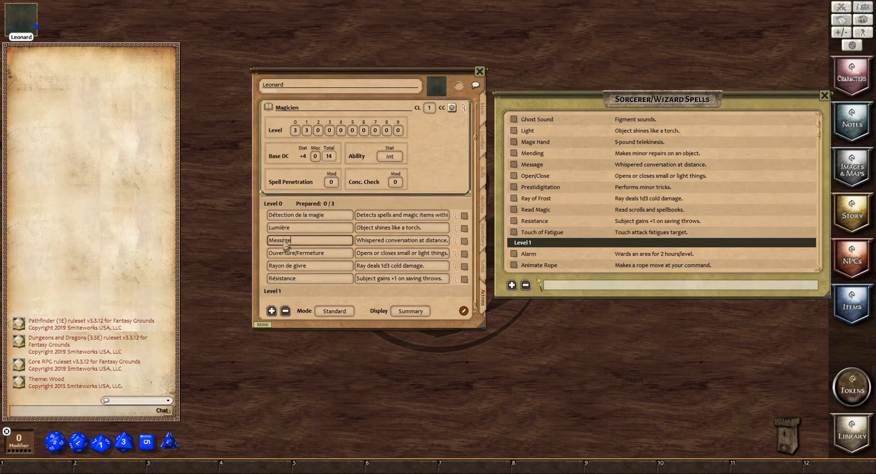
{"action": "left_click", "coordinate": [323, 279]}
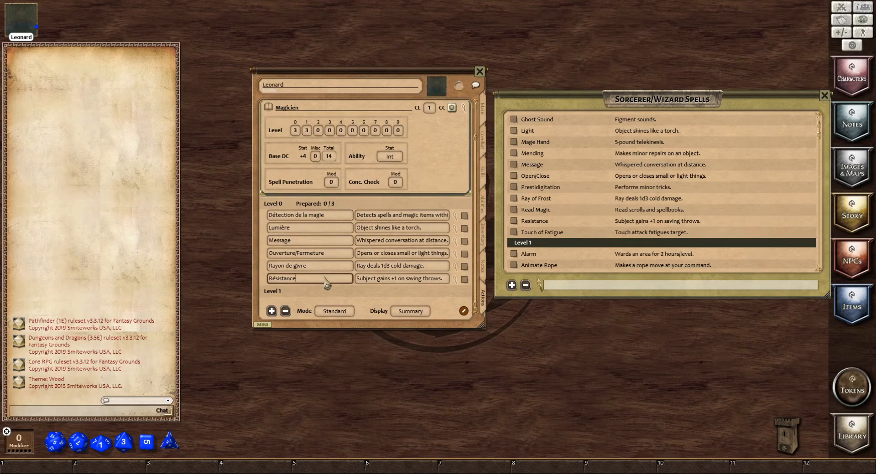
{"action": "scroll", "coordinate": [550, 219], "scroll_direction": "down", "scroll_amount": 1}
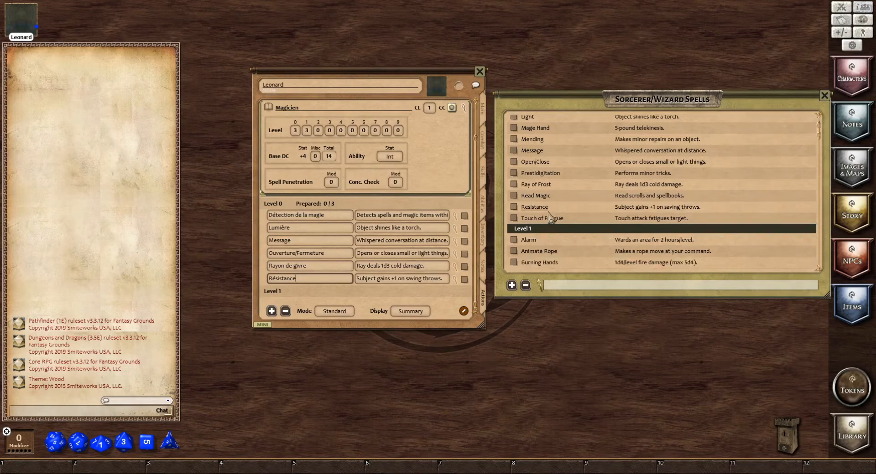
{"action": "scroll", "coordinate": [549, 219], "scroll_direction": "down", "scroll_amount": 9}
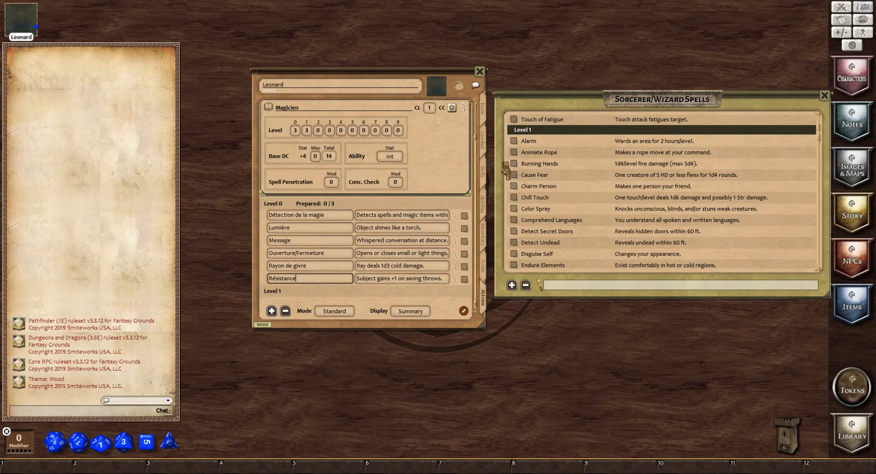
{"action": "mouse_move", "coordinate": [505, 166]}
{"action": "left_mouse_down"}
{"action": "mouse_move", "coordinate": [388, 284]}
{"action": "mouse_move", "coordinate": [393, 297]}
{"action": "left_mouse_up"}
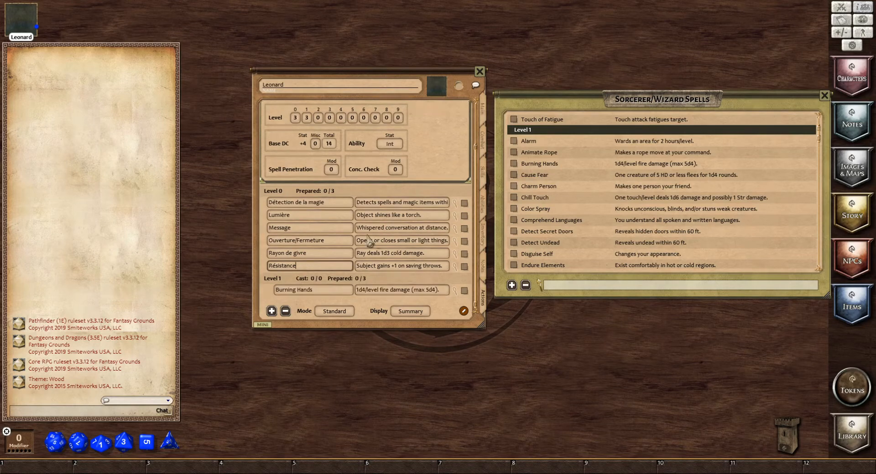
Add the Charm Person, Enlarge Person and Feather Fall spells to the Magicien's level 1 list.
{"action": "scroll", "coordinate": [558, 214], "scroll_direction": "down", "scroll_amount": 1}
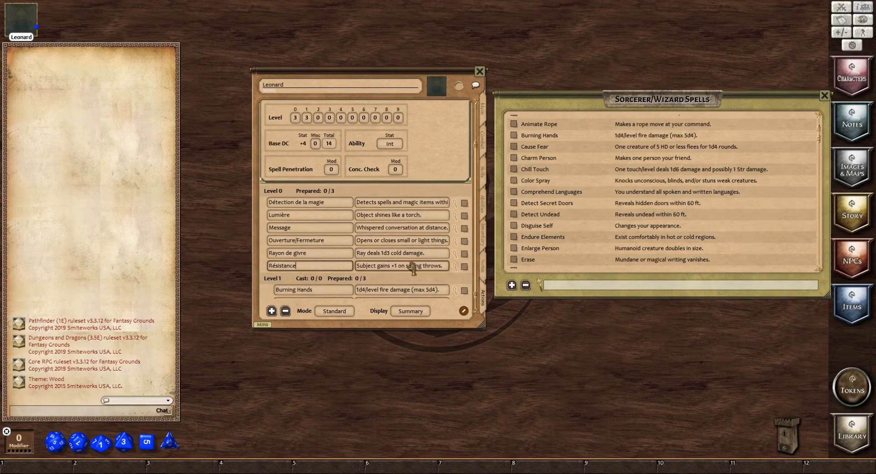
{"action": "scroll", "coordinate": [543, 213], "scroll_direction": "down", "scroll_amount": 2}
{"action": "scroll", "coordinate": [542, 213], "scroll_direction": "down", "scroll_amount": 2}
{"action": "scroll", "coordinate": [516, 210], "scroll_direction": "down", "scroll_amount": 2}
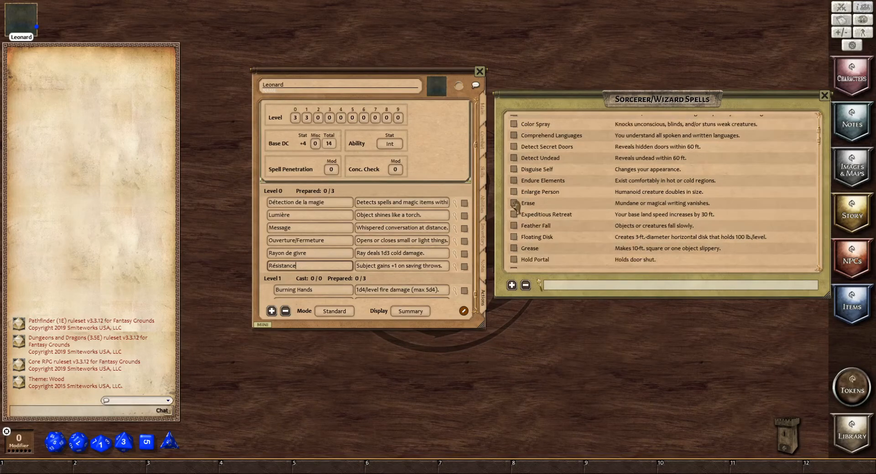
{"action": "left_click_drag", "start_coordinate": [513, 192], "coordinate": [372, 284]}
{"action": "scroll", "coordinate": [533, 219], "scroll_direction": "down", "scroll_amount": 2}
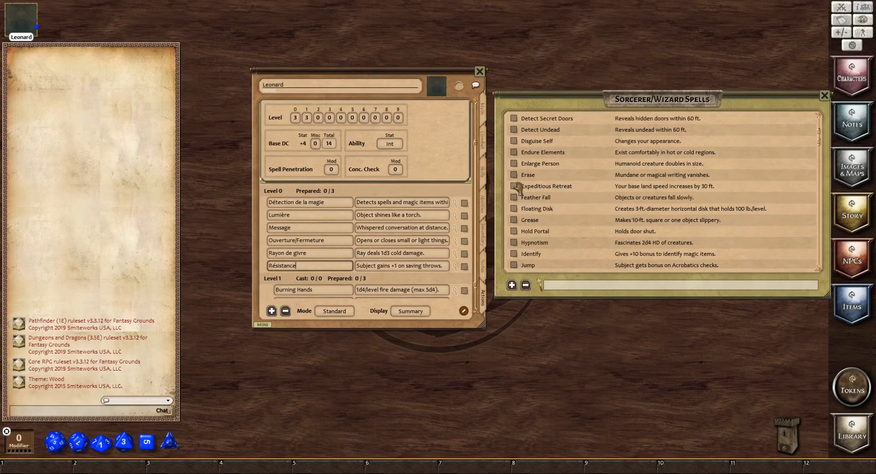
{"action": "scroll", "coordinate": [518, 196], "scroll_direction": "down", "scroll_amount": 1}
{"action": "left_click_drag", "start_coordinate": [516, 195], "coordinate": [368, 281]}
Add the Grease and Identify spells to the Magicien's level 1 list.
{"action": "scroll", "coordinate": [533, 208], "scroll_direction": "down", "scroll_amount": 2}
{"action": "left_click_drag", "start_coordinate": [514, 178], "coordinate": [392, 280]}
{"action": "scroll", "coordinate": [532, 219], "scroll_direction": "down", "scroll_amount": 1}
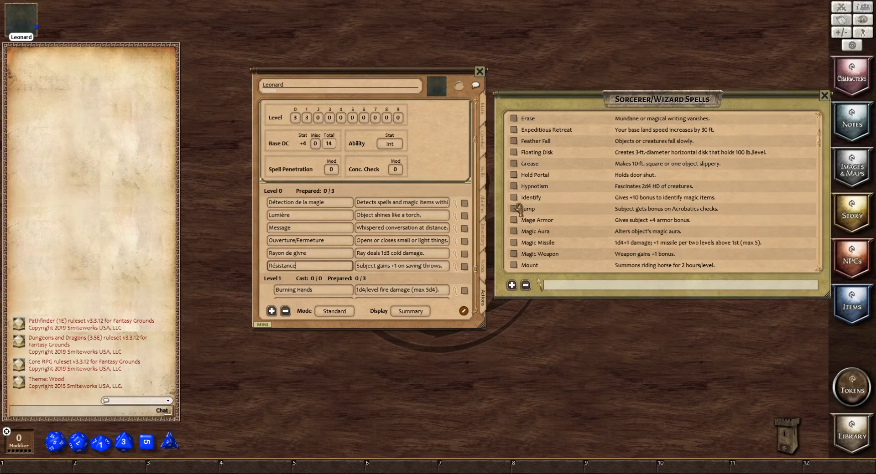
{"action": "left_click_drag", "start_coordinate": [514, 201], "coordinate": [379, 285]}
Add the Mage Armor and Sleep spells from the Sorcerer/Wizard list to the Magicien's level 1 list.
{"action": "scroll", "coordinate": [536, 221], "scroll_direction": "down", "scroll_amount": 3}
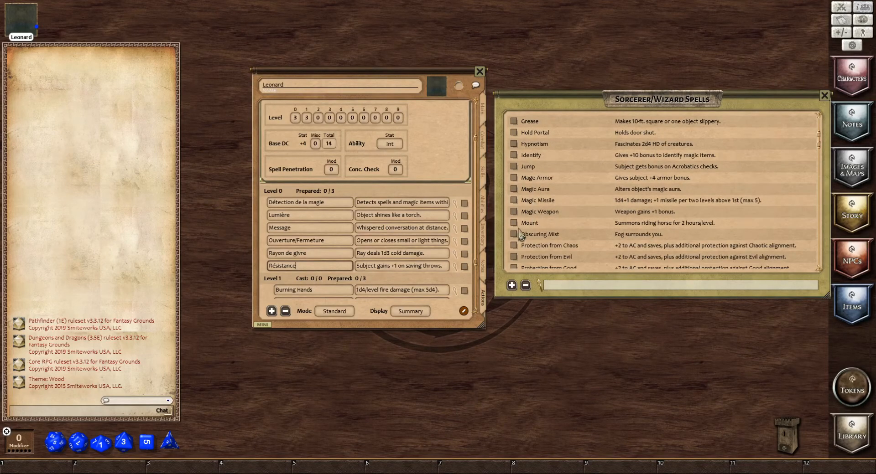
{"action": "scroll", "coordinate": [521, 234], "scroll_direction": "down", "scroll_amount": 6}
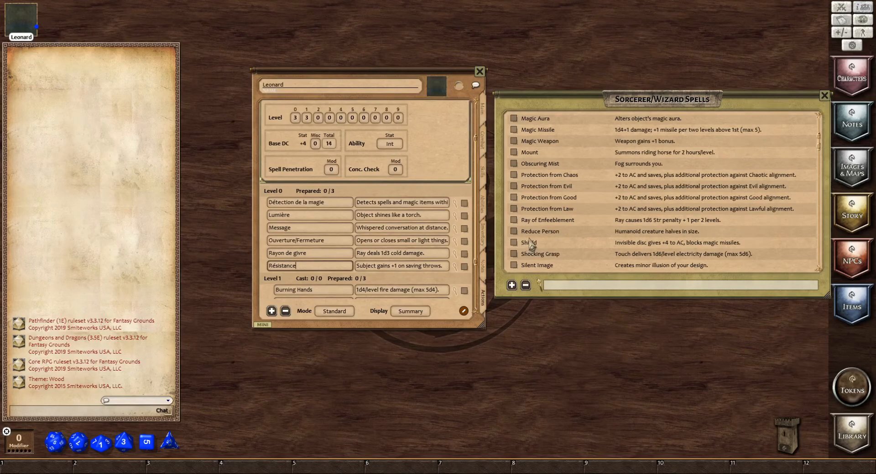
{"action": "scroll", "coordinate": [527, 239], "scroll_direction": "up", "scroll_amount": 4}
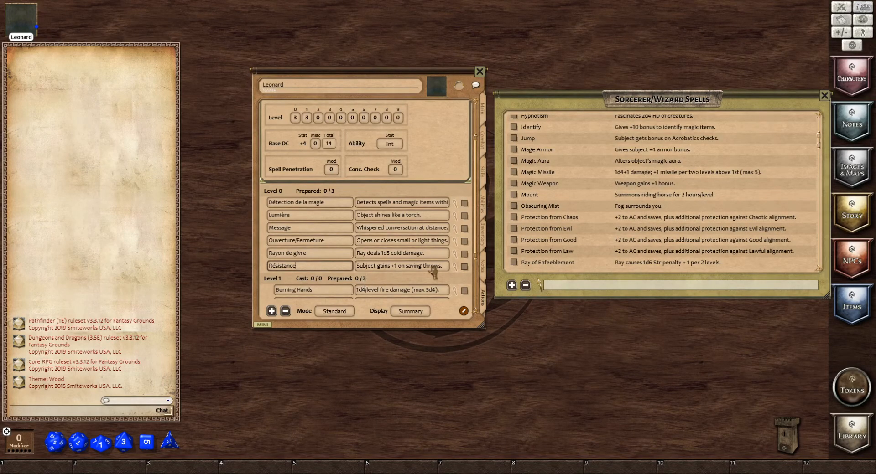
{"action": "scroll", "coordinate": [539, 230], "scroll_direction": "down", "scroll_amount": 5}
{"action": "scroll", "coordinate": [524, 232], "scroll_direction": "down", "scroll_amount": 3}
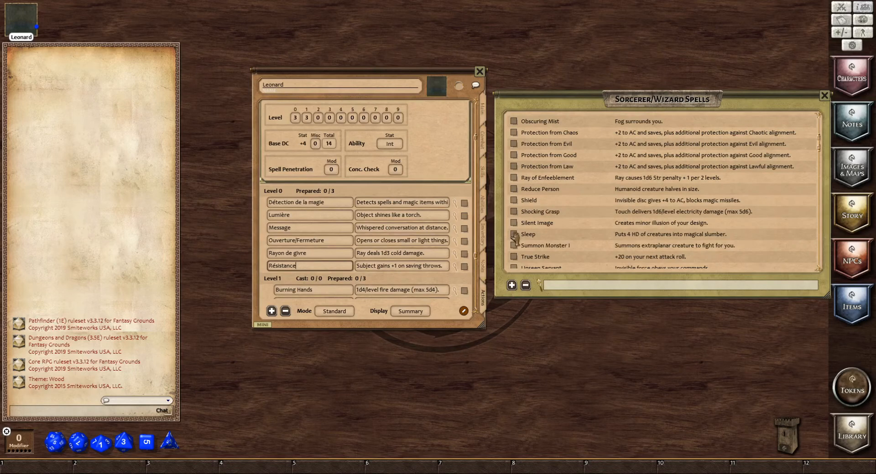
{"action": "left_click_drag", "start_coordinate": [514, 234], "coordinate": [370, 278]}
Delete the Burning Hands spell from the Magicien's level 1 list.
{"action": "scroll", "coordinate": [523, 235], "scroll_direction": "down", "scroll_amount": 3}
{"action": "scroll", "coordinate": [392, 259], "scroll_direction": "down", "scroll_amount": 2}
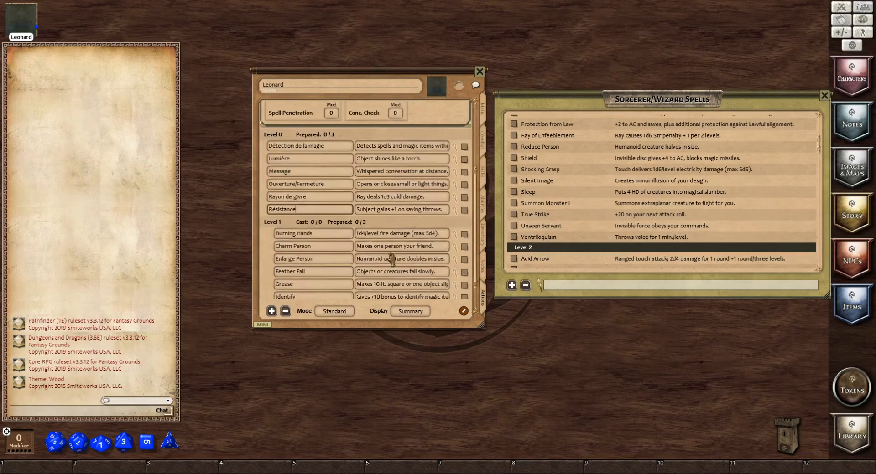
{"action": "scroll", "coordinate": [391, 258], "scroll_direction": "down", "scroll_amount": 2}
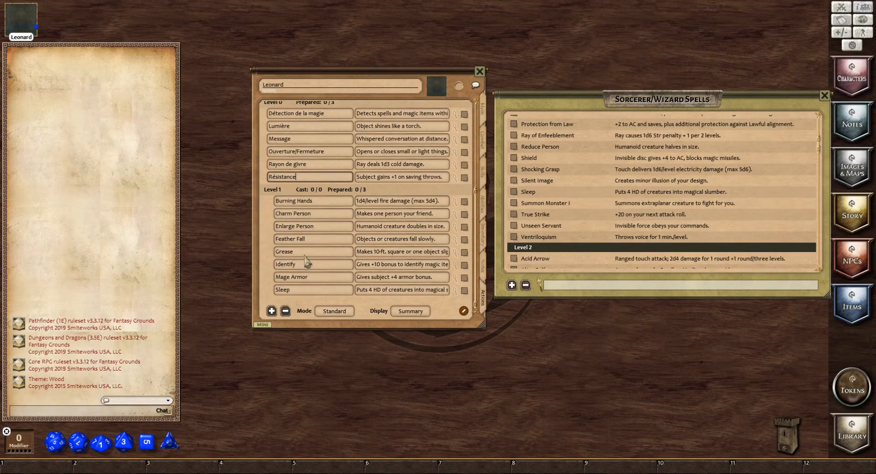
{"action": "right_click", "coordinate": [319, 201]}
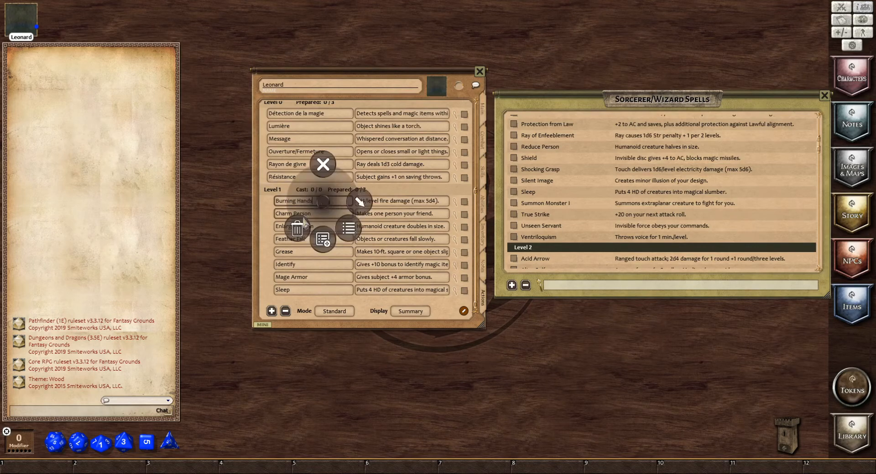
{"action": "left_click", "coordinate": [287, 232]}
{"action": "left_click", "coordinate": [288, 231]}
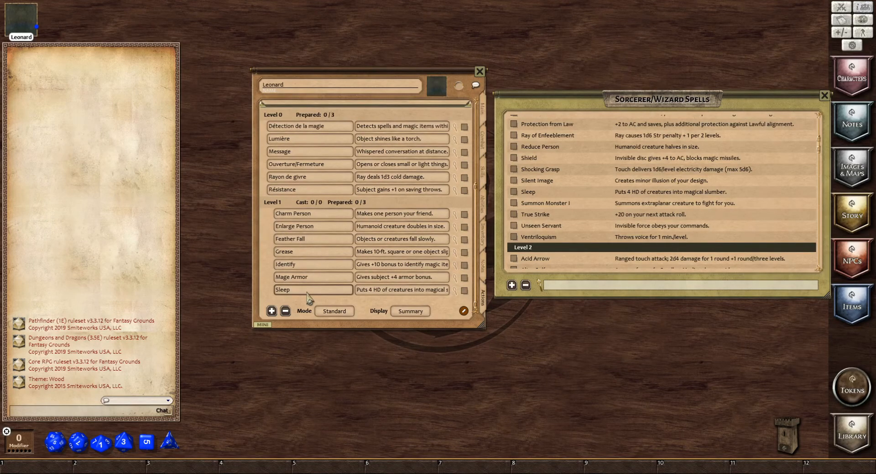
Rename the level 1 spells Charm Person as "Charme personne" and Enlarge Person as "Aggrandissement".
{"action": "left_click", "coordinate": [320, 213]}
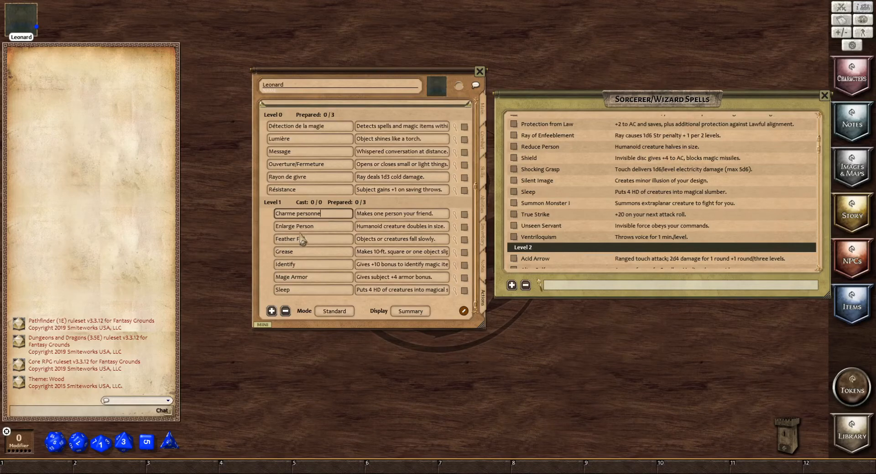
{"action": "left_click", "coordinate": [325, 227]}
{"action": "key", "text": "BackSpace"}
{"action": "key", "text": "BackSpace"}
{"action": "key", "text": "BackSpace"}
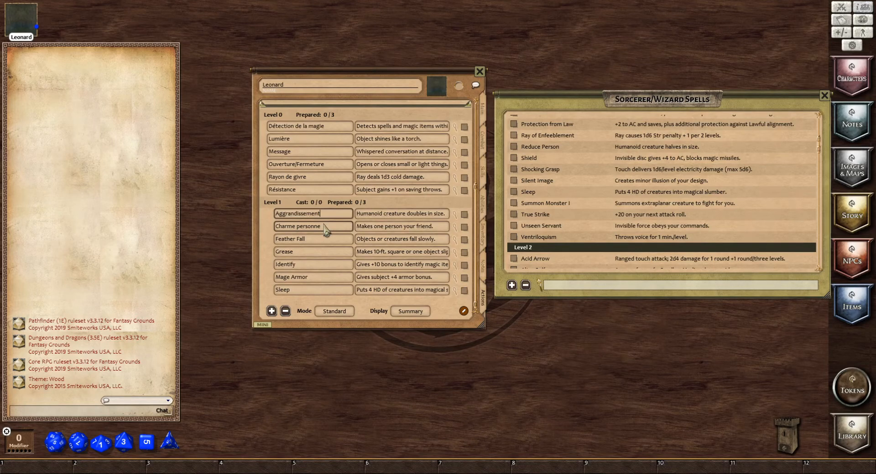
{"action": "type", "text": "Aggrandissement"}
Rename the Feather Fall spell as "Feuille morte".
{"action": "left_click", "coordinate": [306, 240]}
{"action": "key", "text": "BackSpace"}
{"action": "key", "text": "BackSpace"}
{"action": "key", "text": "BackSpace"}
{"action": "key", "text": "BackSpace"}
{"action": "key", "text": "BackSpace"}
{"action": "key", "text": "BackSpace"}
{"action": "key", "text": "BackSpace"}
{"action": "key", "text": "BackSpace"}
{"action": "key", "text": "BackSpace"}
{"action": "key", "text": "BackSpace"}
{"action": "key", "text": "BackSpace"}
{"action": "key", "text": "BackSpace"}
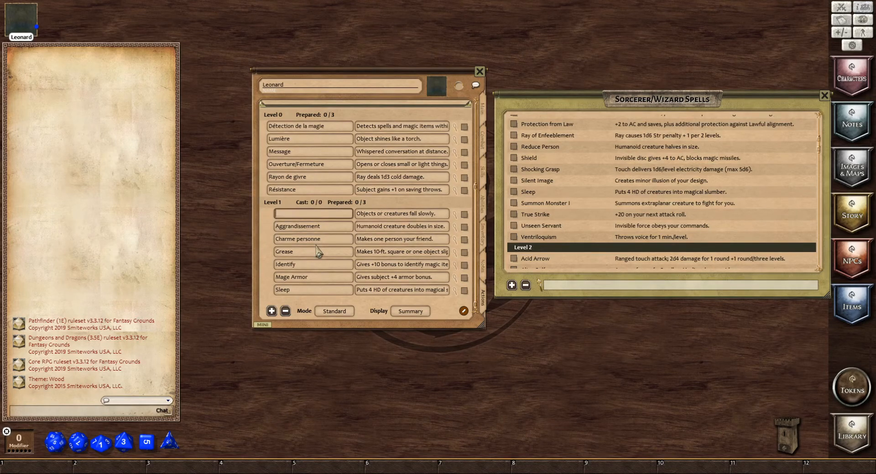
{"action": "type", "text": "Feuille morte"}
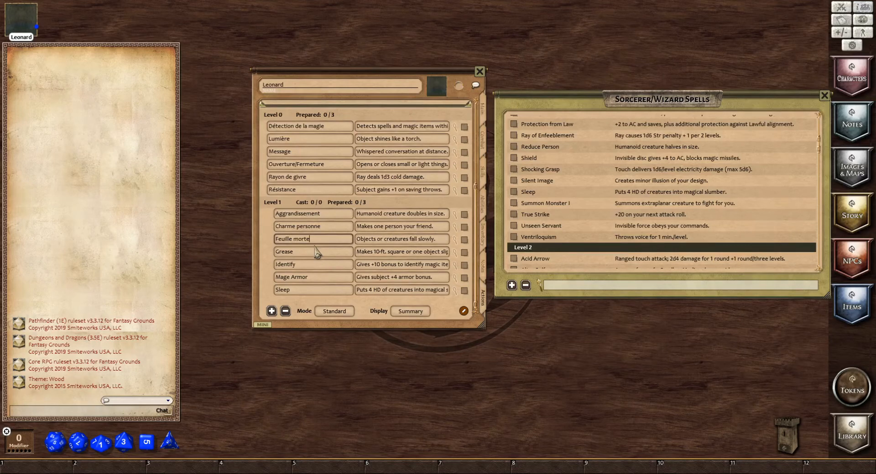
Rename the Grease spell as "Graisse" and the Identify spell as "Identification".
{"action": "left_click", "coordinate": [317, 253]}
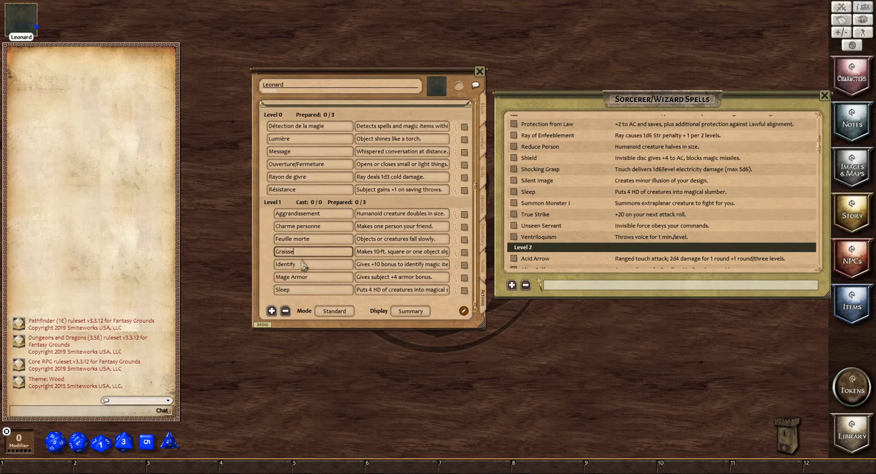
{"action": "left_click", "coordinate": [302, 266]}
{"action": "key", "text": "BackSpace"}
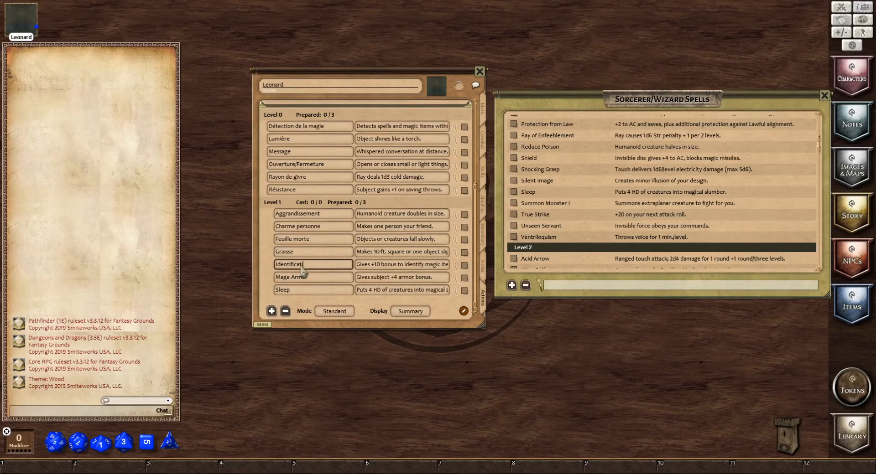
Rename the level 1 spells Mage Armor as "Armure de mage" and Sleep as "Sommeil".
{"action": "left_click", "coordinate": [310, 277]}
{"action": "key", "text": "BackSpace"}
{"action": "key", "text": "BackSpace"}
{"action": "key", "text": "BackSpace"}
{"action": "key", "text": "BackSpace"}
{"action": "key", "text": "BackSpace"}
{"action": "key", "text": "BackSpace"}
{"action": "key", "text": "BackSpace"}
{"action": "key", "text": "BackSpace"}
{"action": "key", "text": "BackSpace"}
{"action": "key", "text": "BackSpace"}
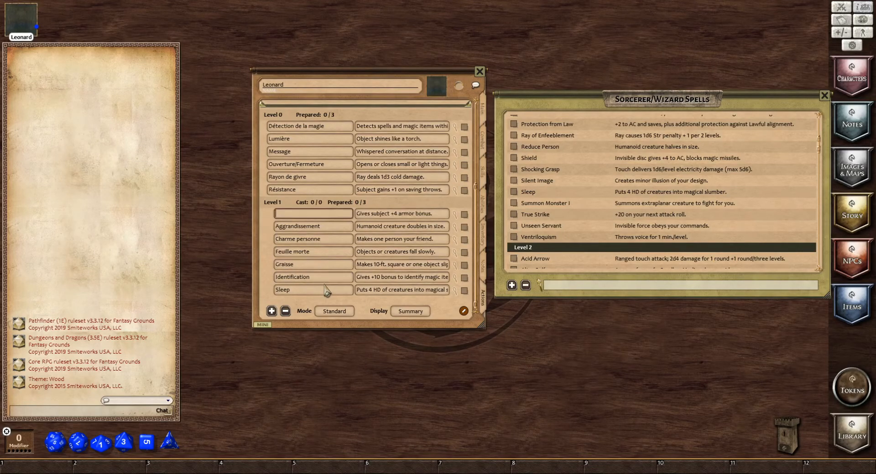
{"action": "type", "text": "A"}
{"action": "key", "text": "shift+Tab"}
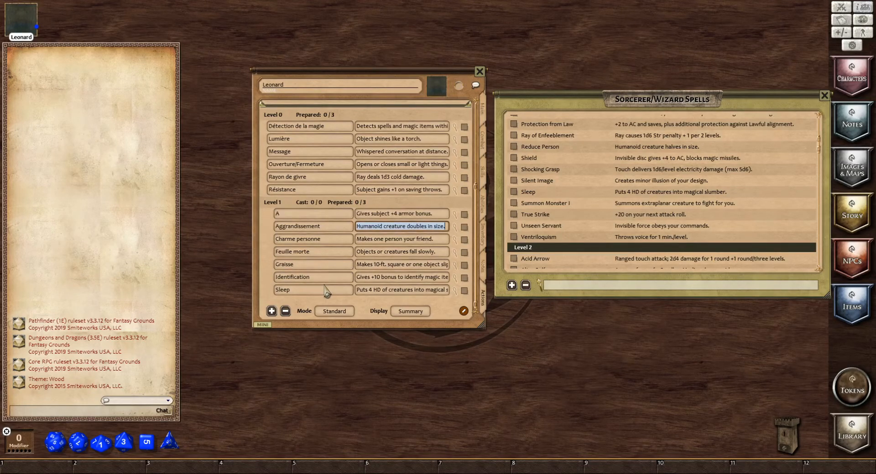
{"action": "left_click", "coordinate": [309, 214]}
{"action": "type", "text": "rmure de ma"}
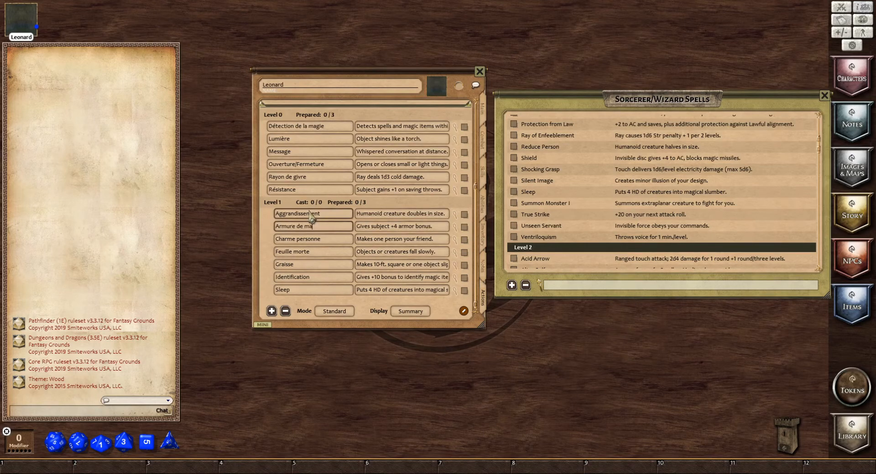
{"action": "type", "text": "ge"}
{"action": "left_click", "coordinate": [304, 290]}
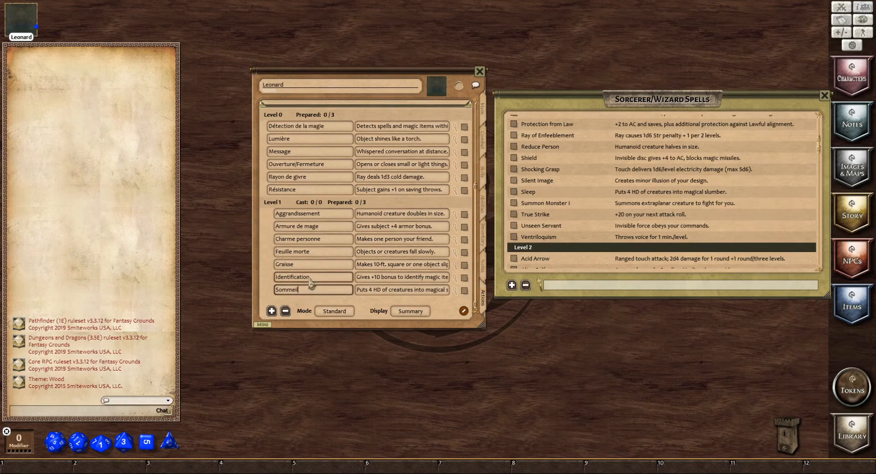
{"action": "left_click", "coordinate": [296, 264]}
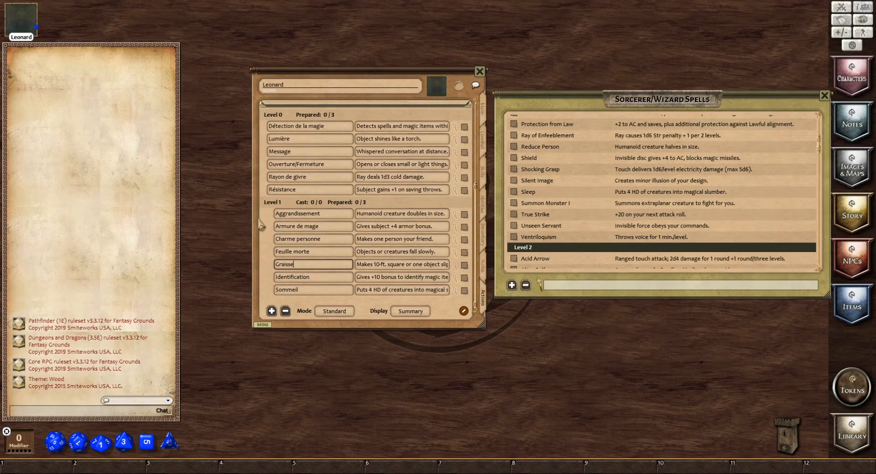
Review the Magicien's spells in Preparation and Combat modes, ending back in Standard mode.
{"action": "scroll", "coordinate": [361, 248], "scroll_direction": "up", "scroll_amount": 5}
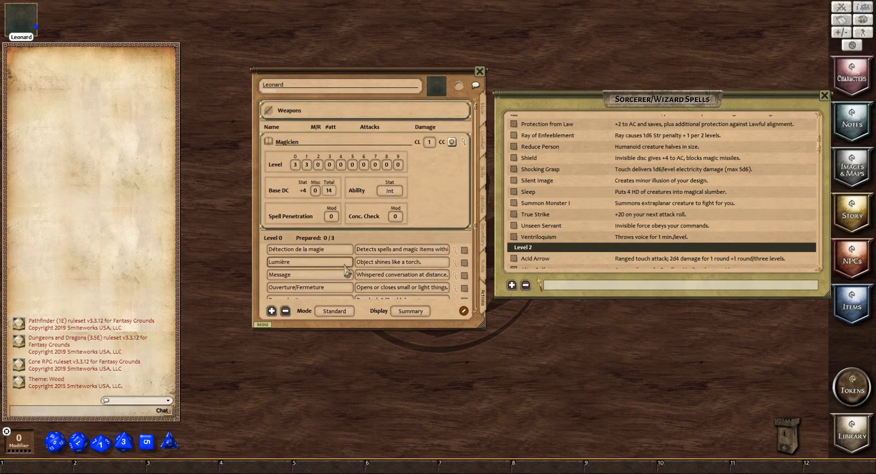
{"action": "scroll", "coordinate": [294, 257], "scroll_direction": "down", "scroll_amount": 3}
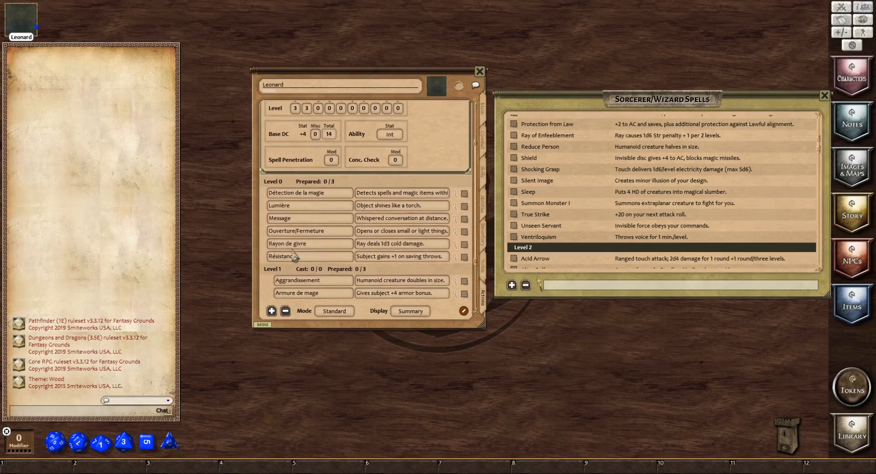
{"action": "scroll", "coordinate": [295, 257], "scroll_direction": "down", "scroll_amount": 2}
{"action": "left_click", "coordinate": [333, 314]}
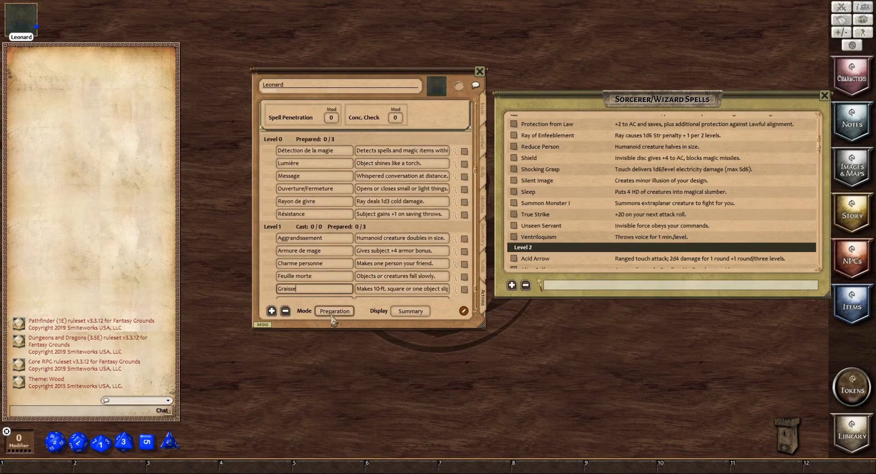
{"action": "left_click", "coordinate": [331, 315]}
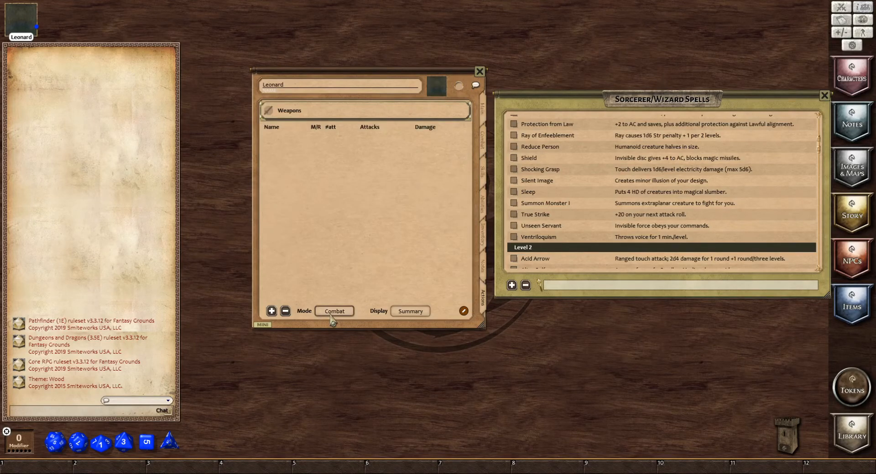
{"action": "left_click", "coordinate": [331, 316]}
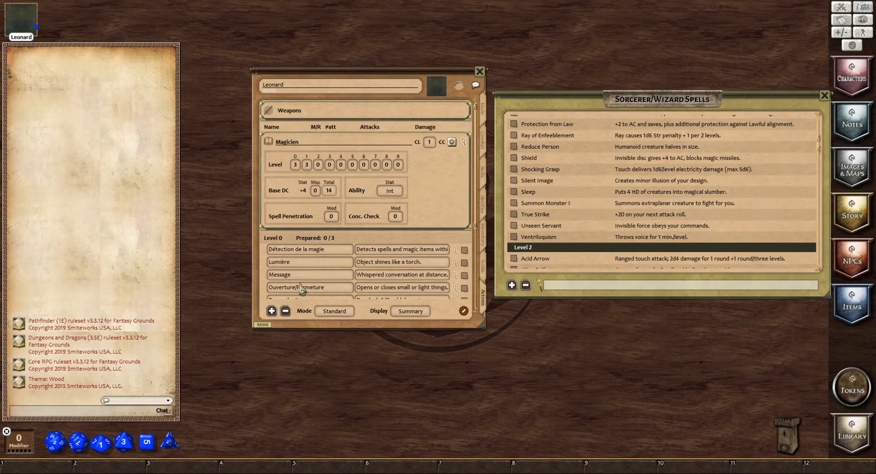
In Preparation mode, prepare the level 0 spells Lumière, Rayon de givre and Résistance once each.
{"action": "left_click", "coordinate": [333, 312]}
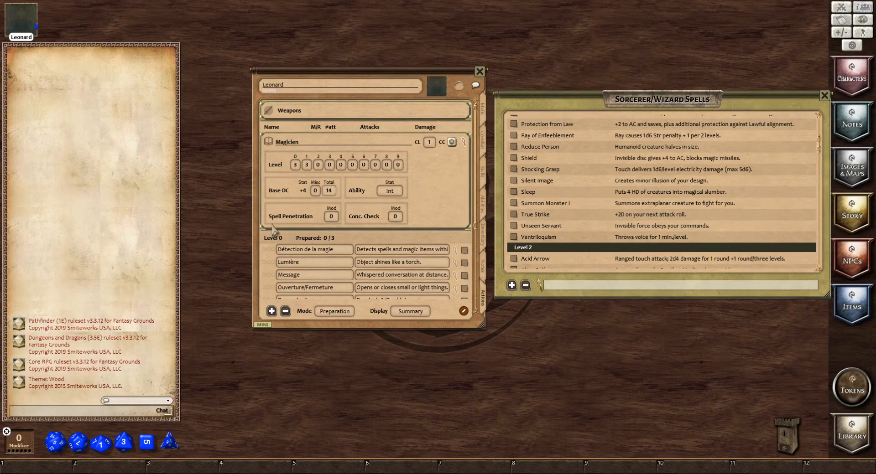
{"action": "scroll", "coordinate": [273, 233], "scroll_direction": "down", "scroll_amount": 3}
{"action": "scroll", "coordinate": [271, 229], "scroll_direction": "down", "scroll_amount": 1}
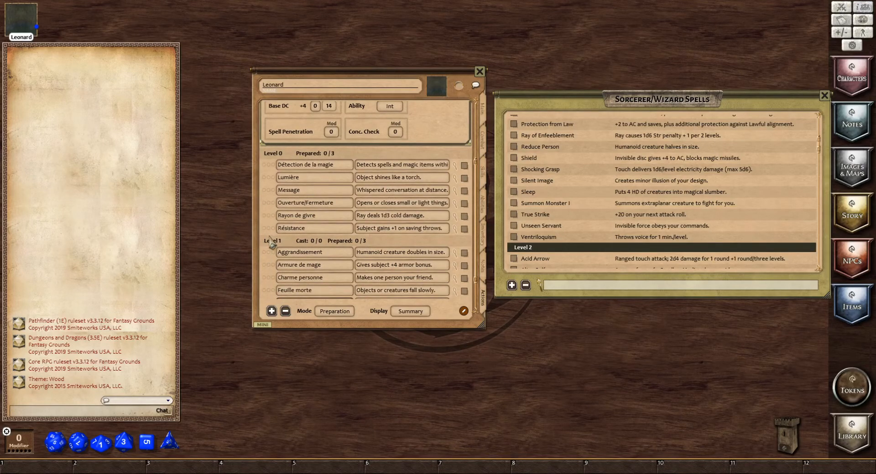
{"action": "left_click", "coordinate": [263, 178]}
{"action": "left_click", "coordinate": [264, 216]}
{"action": "left_click", "coordinate": [264, 228]}
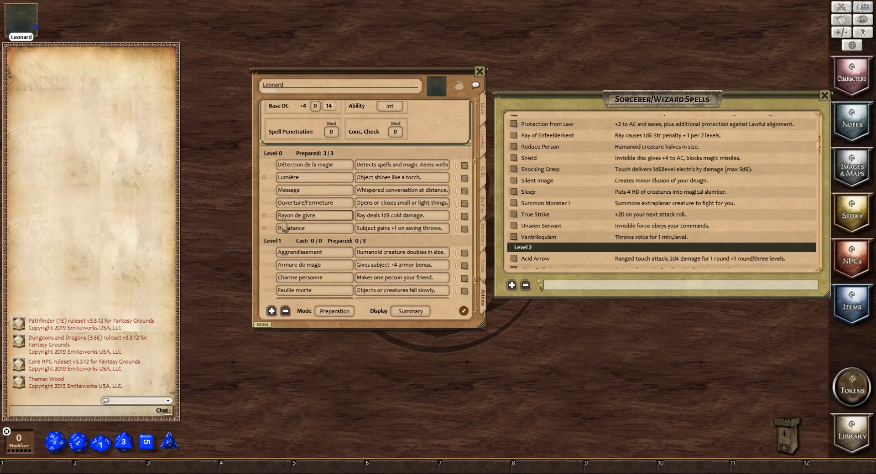
Examine the full descriptions of the level 1 spells Aggrandissement and Feuille morte, closing each one.
{"action": "scroll", "coordinate": [270, 203], "scroll_direction": "down", "scroll_amount": 2}
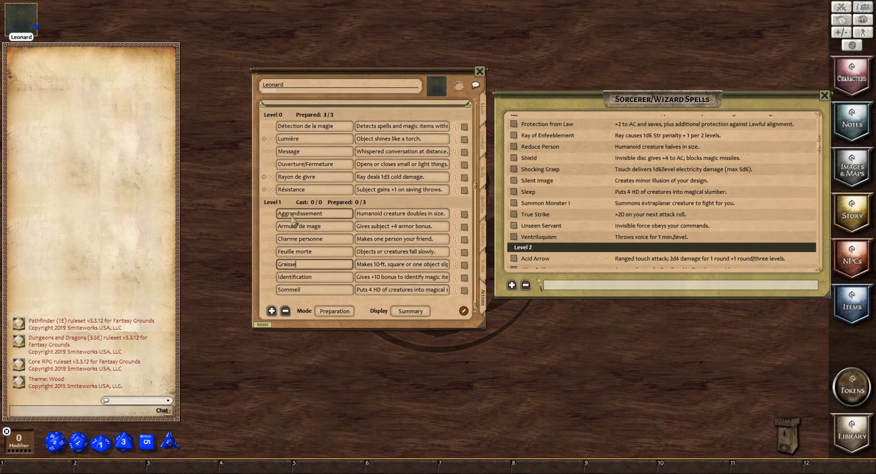
{"action": "left_click", "coordinate": [455, 214]}
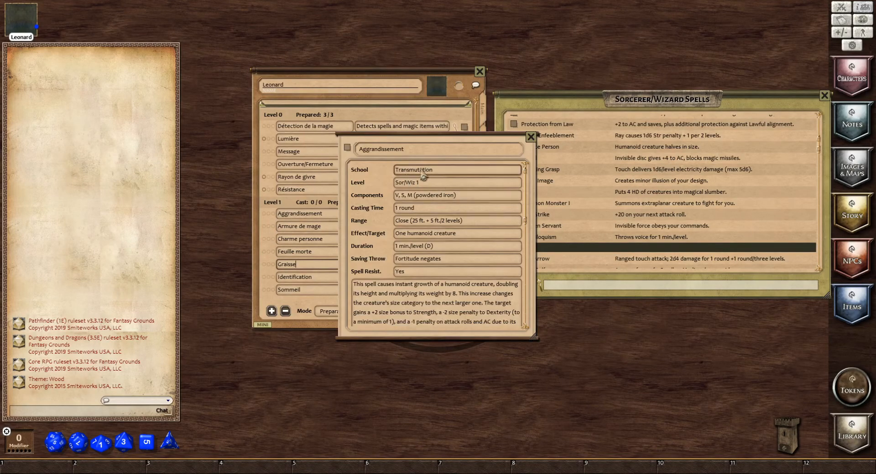
{"action": "left_click_drag", "start_coordinate": [422, 142], "coordinate": [578, 163]}
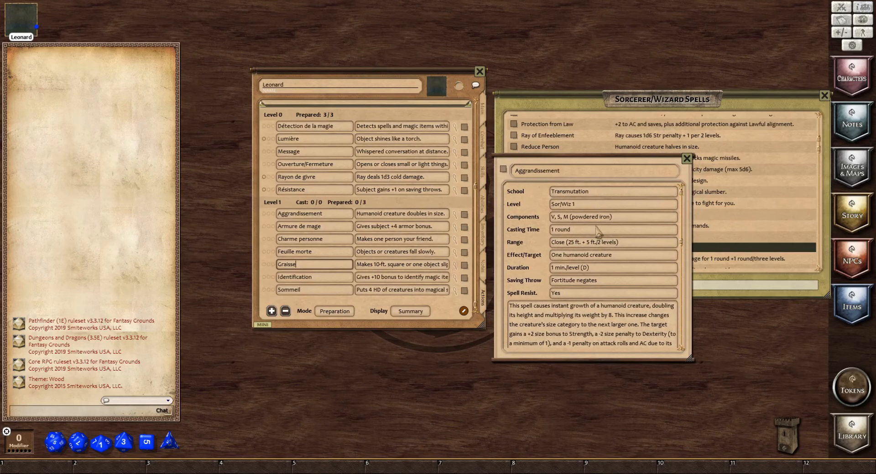
{"action": "left_click", "coordinate": [685, 159]}
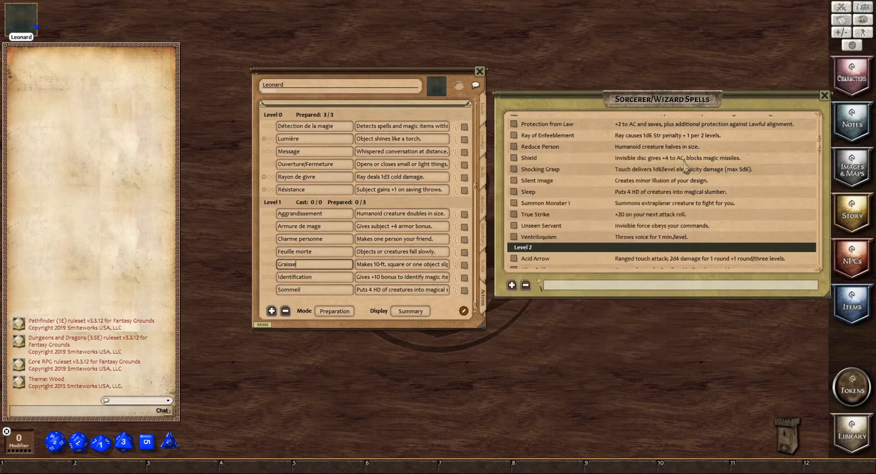
{"action": "left_click", "coordinate": [456, 250]}
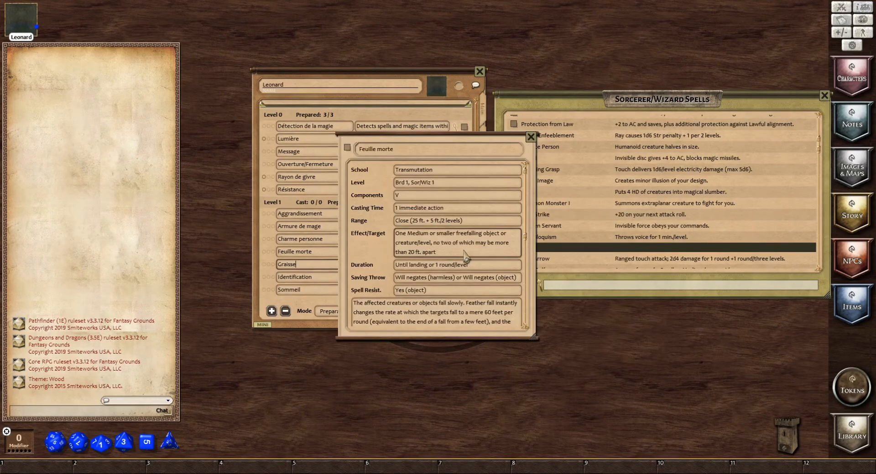
{"action": "left_click", "coordinate": [531, 138]}
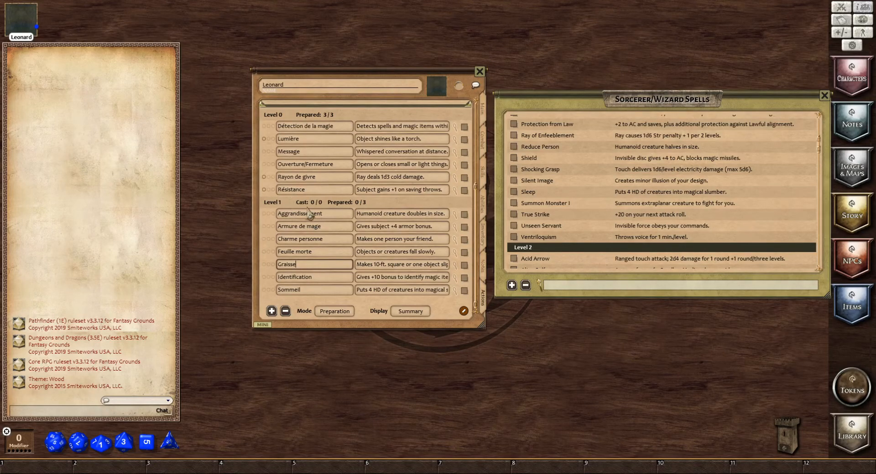
Prepare the level 1 spells Aggrandissement, Sommeil and Graisse once each and switch the spell list to Combat mode.
{"action": "left_click", "coordinate": [264, 213]}
{"action": "left_click", "coordinate": [264, 289]}
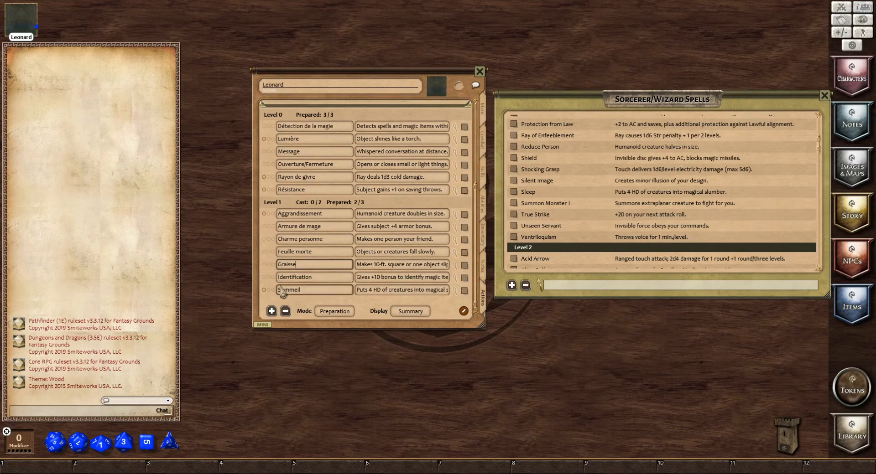
{"action": "left_click", "coordinate": [264, 264]}
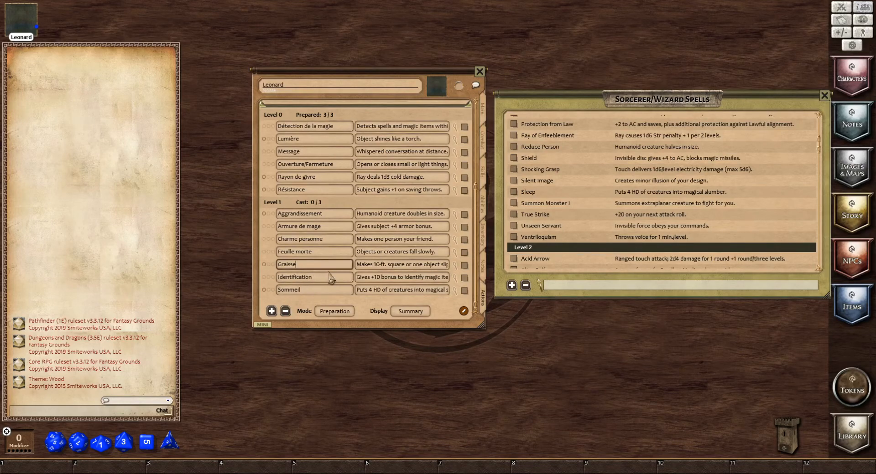
{"action": "left_click", "coordinate": [334, 312]}
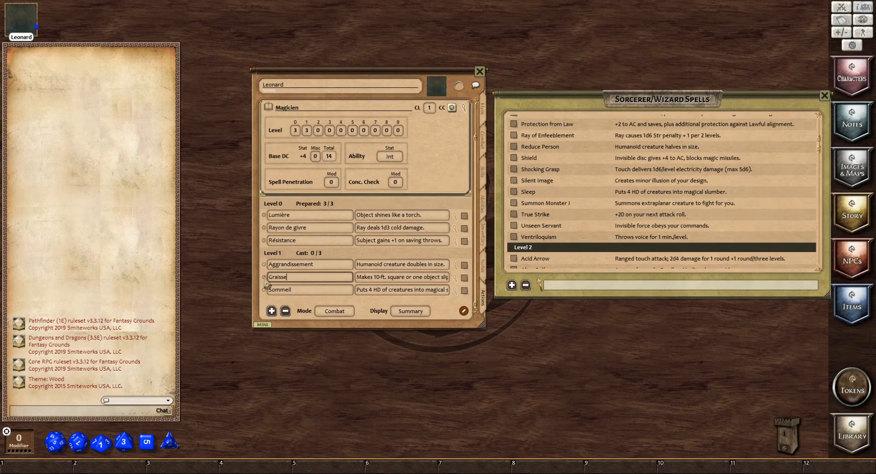
Try changing the preparations of Graisse and Sommeil in Preparation mode, then restore one of each and return to Combat mode.
{"action": "left_click", "coordinate": [334, 312]}
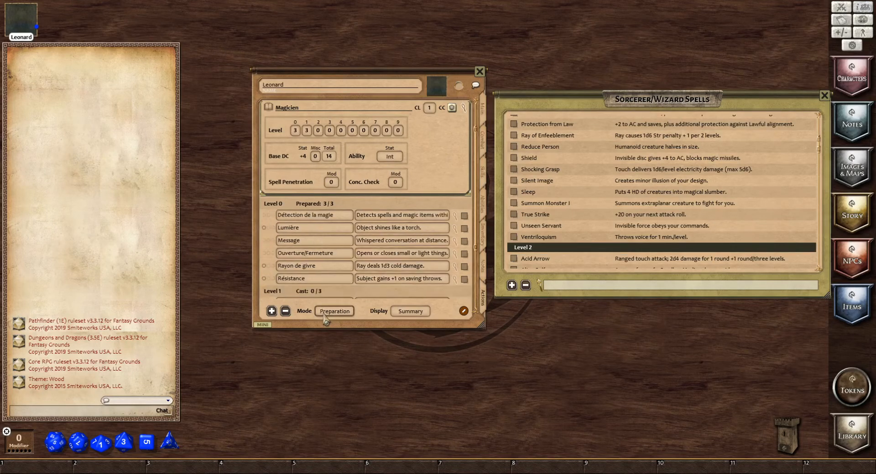
{"action": "scroll", "coordinate": [280, 268], "scroll_direction": "down", "scroll_amount": 3}
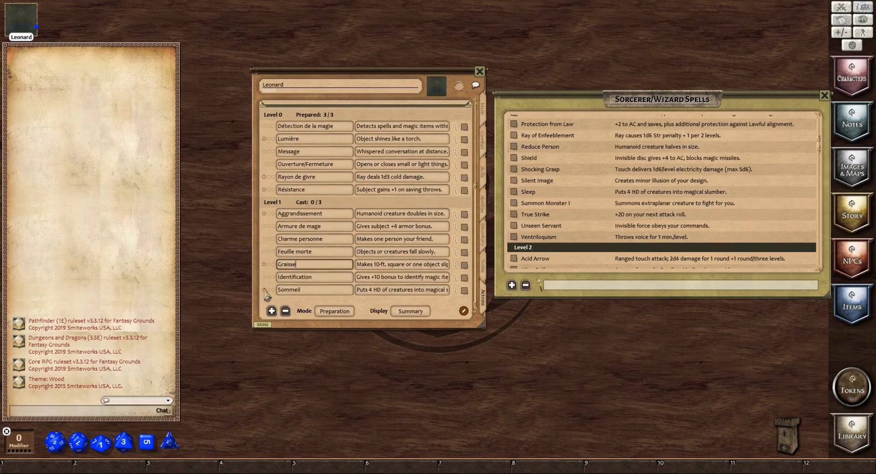
{"action": "left_click", "coordinate": [267, 264]}
{"action": "left_click", "coordinate": [268, 265]}
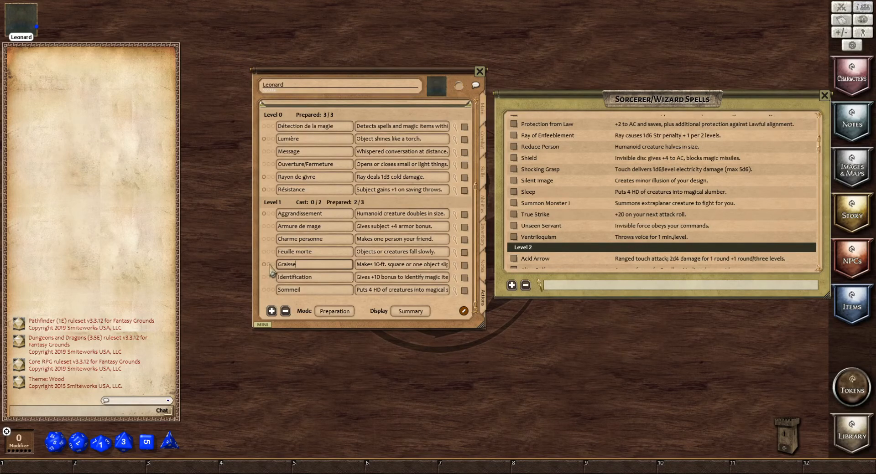
{"action": "left_click", "coordinate": [264, 290]}
{"action": "left_click", "coordinate": [337, 312]}
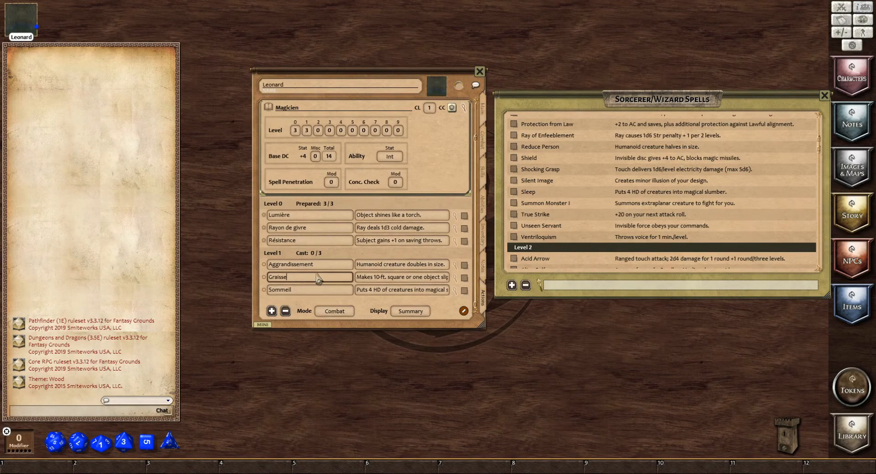
Expand the actions of Aggrandissement, cast the spell to the chat and mark its prepared use as spent.
{"action": "left_click", "coordinate": [455, 265]}
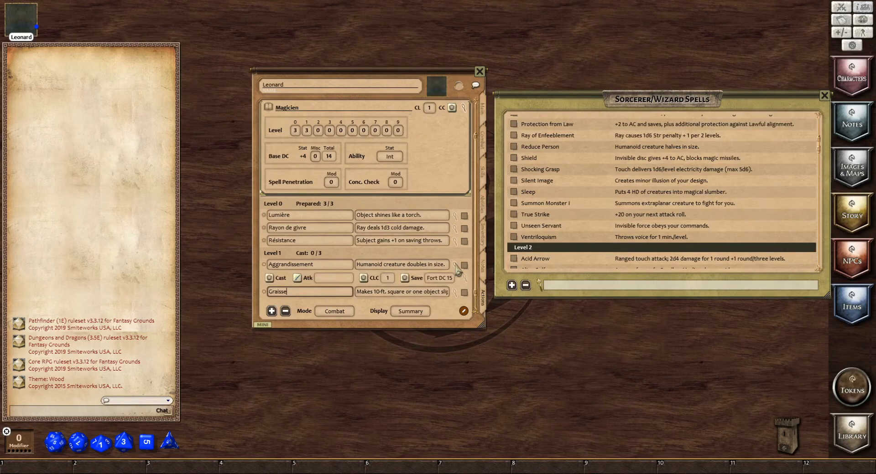
{"action": "scroll", "coordinate": [415, 269], "scroll_direction": "down", "scroll_amount": 1}
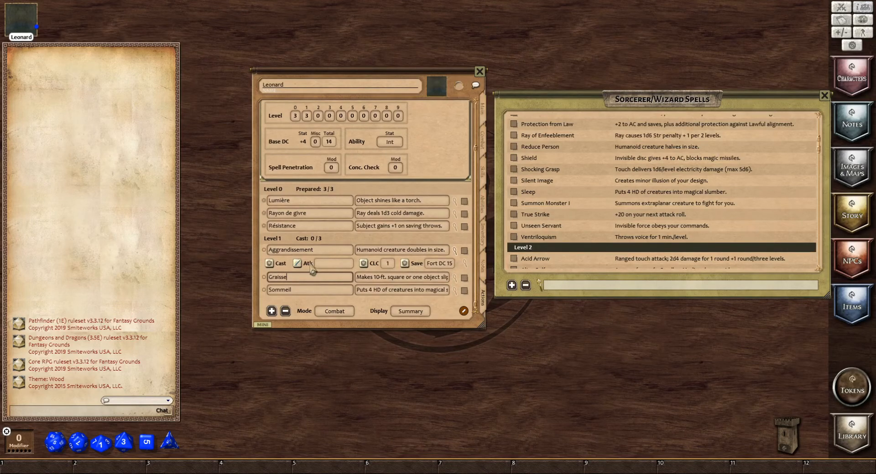
{"action": "left_click", "coordinate": [270, 264]}
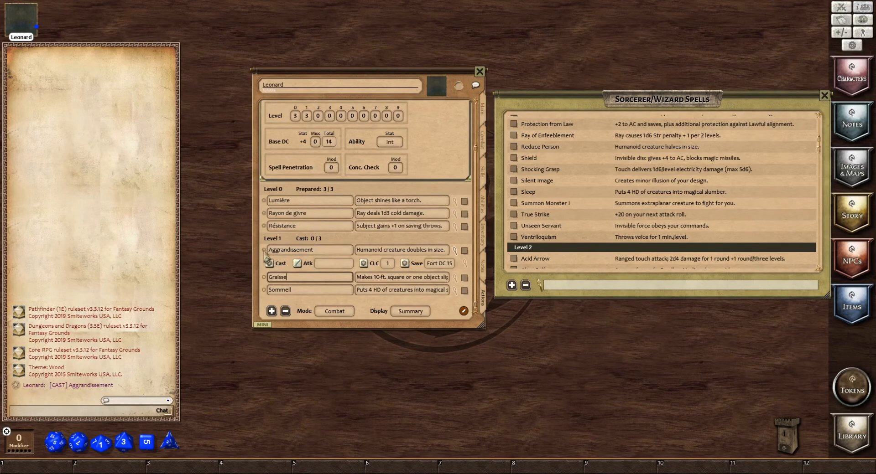
{"action": "left_click", "coordinate": [270, 263]}
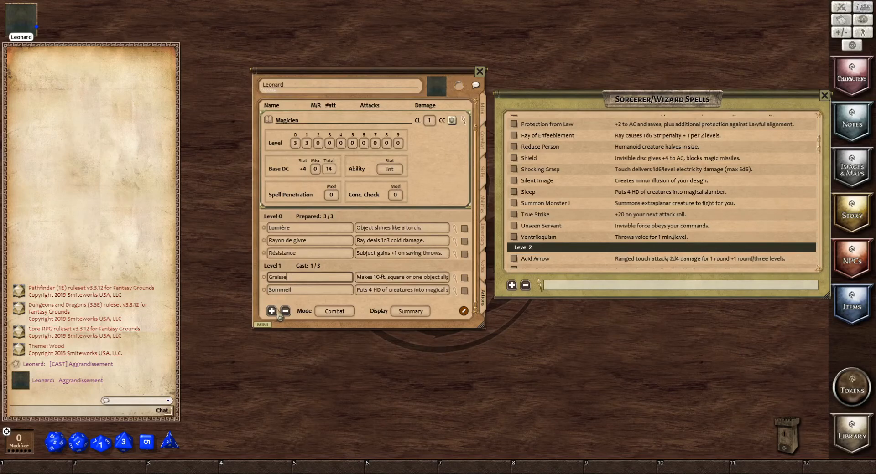
In Standard mode, restore the spent use of Aggrandissement and collapse its actions.
{"action": "left_click", "coordinate": [327, 315]}
{"action": "scroll", "coordinate": [316, 272], "scroll_direction": "down", "scroll_amount": 5}
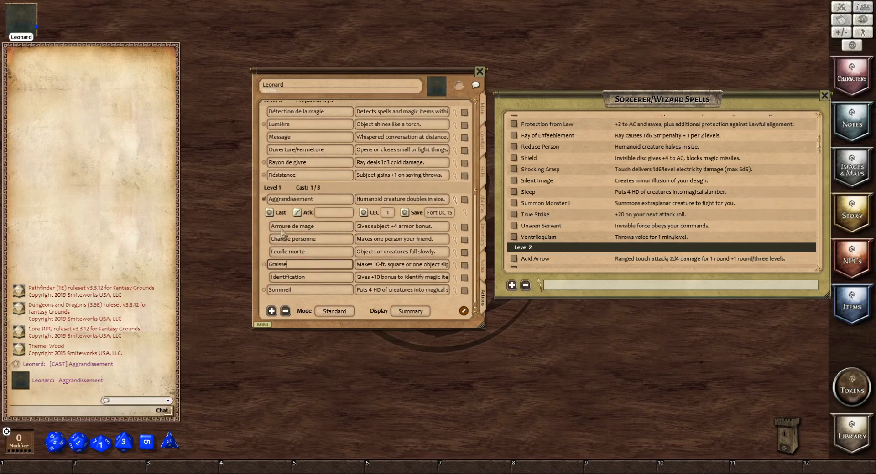
{"action": "left_click", "coordinate": [264, 199]}
{"action": "left_click", "coordinate": [456, 199]}
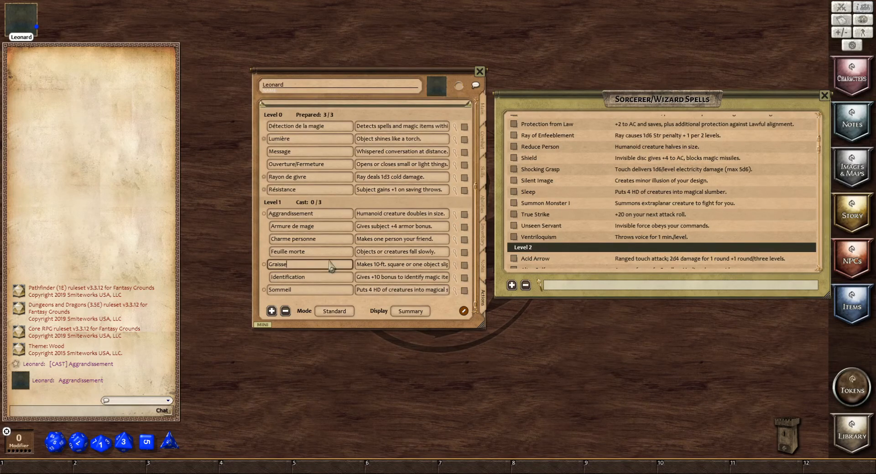
Look over the Magicien's spell list once more and open the character sheet's Main page.
{"action": "scroll", "coordinate": [331, 268], "scroll_direction": "up", "scroll_amount": 5}
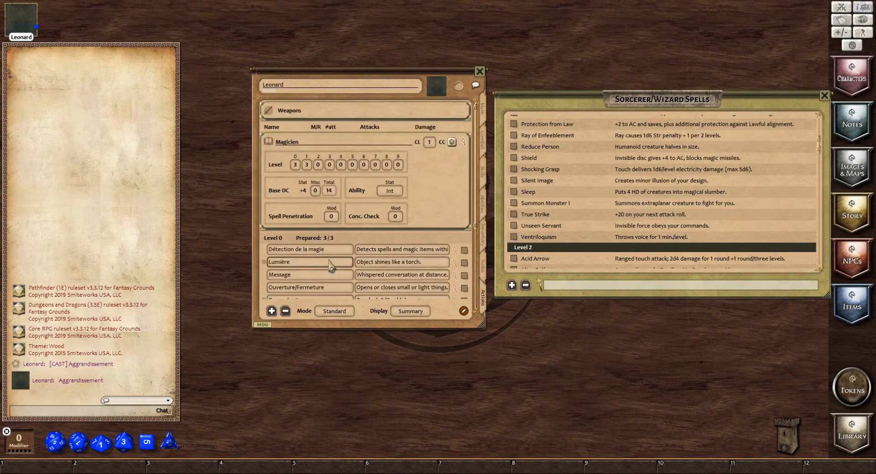
{"action": "scroll", "coordinate": [330, 261], "scroll_direction": "down", "scroll_amount": 5}
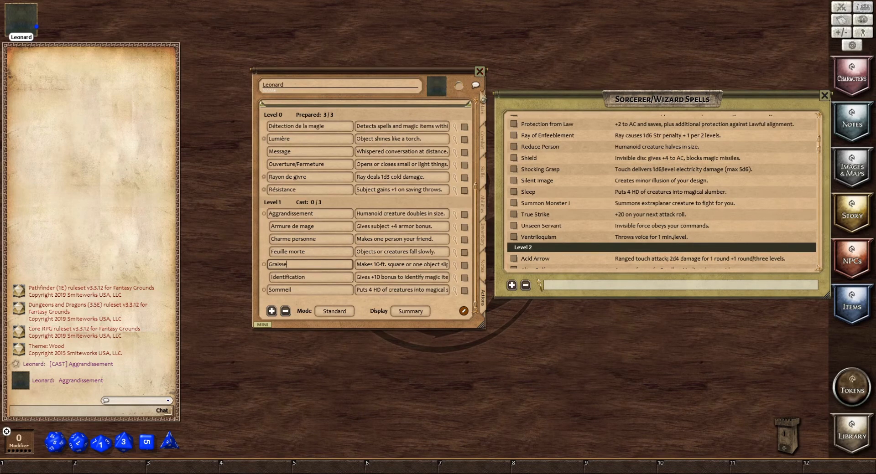
{"action": "left_click", "coordinate": [483, 109]}
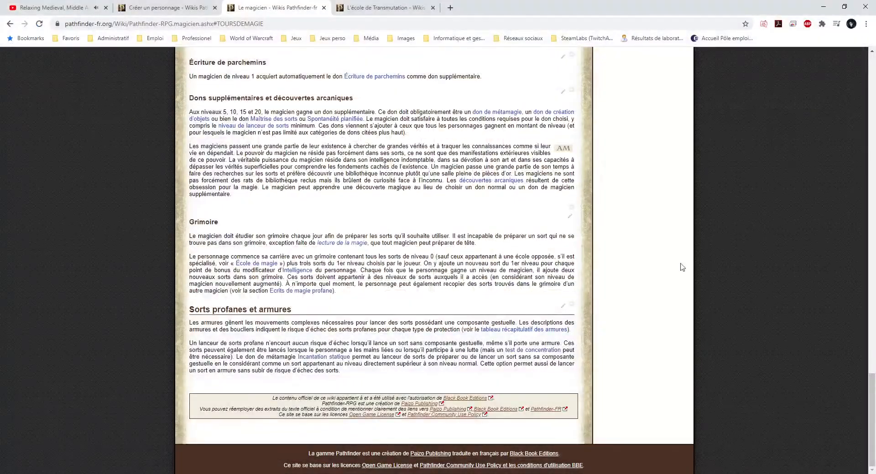
Look up the Magicien's hit die in the class description on the Pathfinder-fr wiki page.
{"action": "scroll", "coordinate": [774, 297], "scroll_direction": "up", "scroll_amount": 20}
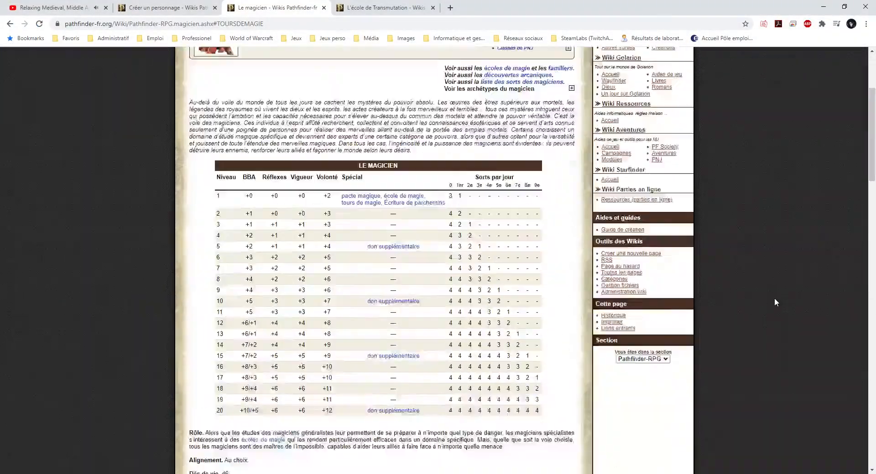
{"action": "scroll", "coordinate": [774, 297], "scroll_direction": "down", "scroll_amount": 1}
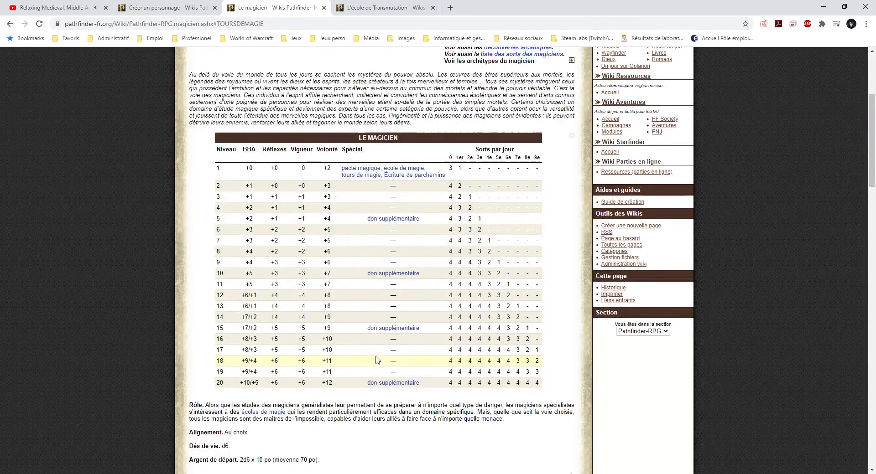
{"action": "scroll", "coordinate": [377, 360], "scroll_direction": "down", "scroll_amount": 3}
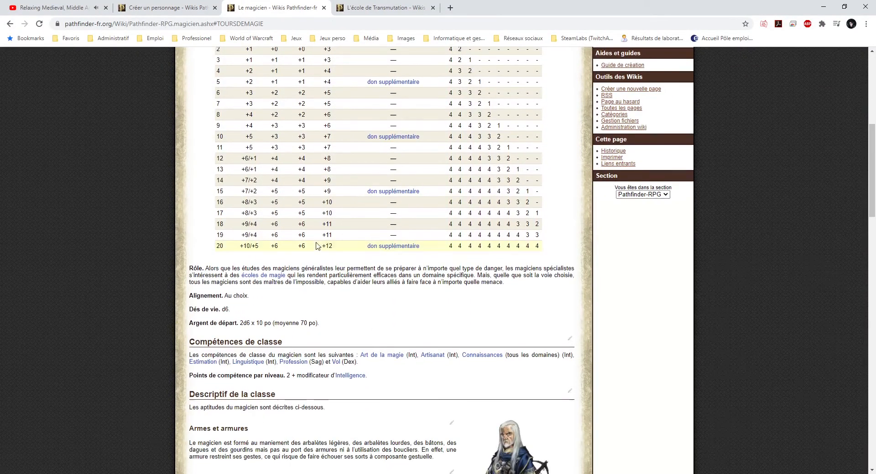
{"action": "scroll", "coordinate": [336, 235], "scroll_direction": "down", "scroll_amount": 2}
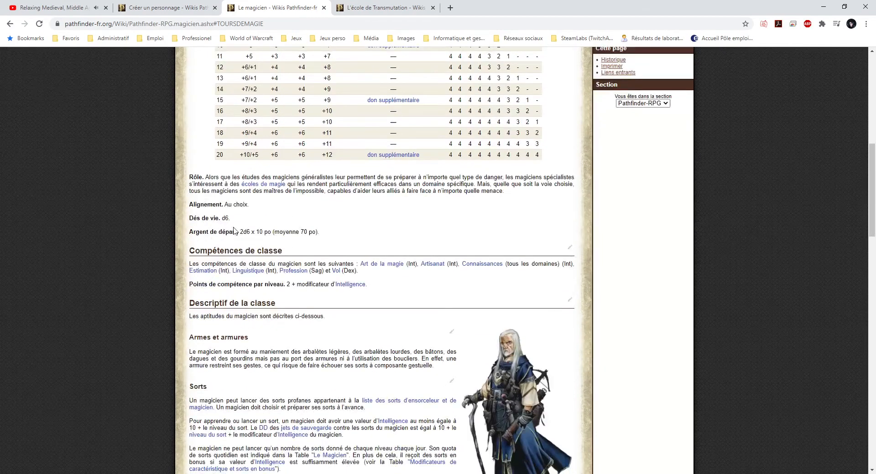
{"action": "mouse_move", "coordinate": [231, 218]}
{"action": "left_mouse_down"}
{"action": "mouse_move", "coordinate": [190, 219]}
{"action": "mouse_move", "coordinate": [194, 206]}
{"action": "mouse_move", "coordinate": [242, 208]}
{"action": "left_mouse_up"}
{"action": "left_click", "coordinate": [265, 222]}
{"action": "left_click", "coordinate": [246, 206]}
{"action": "left_click_drag", "start_coordinate": [251, 206], "coordinate": [220, 220]}
{"action": "left_click", "coordinate": [195, 211]}
{"action": "left_click", "coordinate": [234, 222]}
{"action": "left_click_drag", "start_coordinate": [234, 222], "coordinate": [220, 220]}
{"action": "left_click", "coordinate": [232, 221]}
{"action": "left_click", "coordinate": [242, 220]}
Switch to Fantasy Grounds and set the character's HP to 8 on the Main page.
{"action": "left_click", "coordinate": [431, 473]}
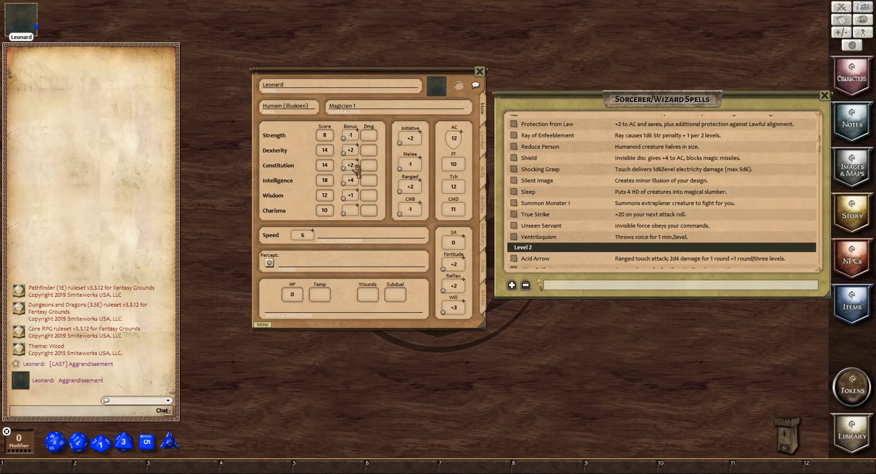
{"action": "left_click", "coordinate": [295, 297]}
{"action": "type", "text": "8"}
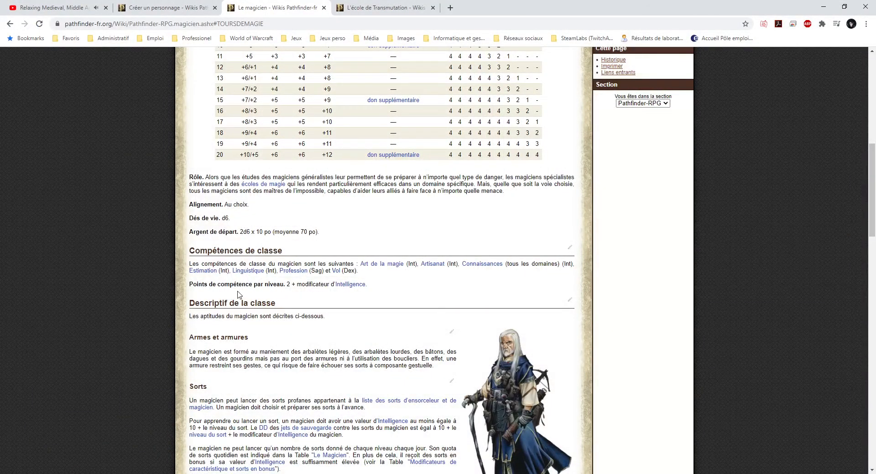
Back on the wiki's Magicien page, examine the starting money formula and its average, then the hit die again.
{"action": "left_click_drag", "start_coordinate": [241, 231], "coordinate": [271, 232]}
{"action": "left_click", "coordinate": [230, 233]}
{"action": "left_click_drag", "start_coordinate": [273, 232], "coordinate": [320, 233]}
{"action": "left_click", "coordinate": [352, 236]}
{"action": "left_click_drag", "start_coordinate": [191, 222], "coordinate": [239, 224]}
{"action": "left_click", "coordinate": [236, 222]}
{"action": "mouse_move", "coordinate": [232, 219]}
{"action": "left_mouse_down"}
{"action": "mouse_move", "coordinate": [188, 227]}
{"action": "mouse_move", "coordinate": [232, 220]}
{"action": "left_mouse_up"}
{"action": "left_click", "coordinate": [199, 220]}
{"action": "left_click", "coordinate": [231, 219]}
Skim the Magicien's class description and examine the level 1 row of the class progression table.
{"action": "scroll", "coordinate": [317, 232], "scroll_direction": "down", "scroll_amount": 1}
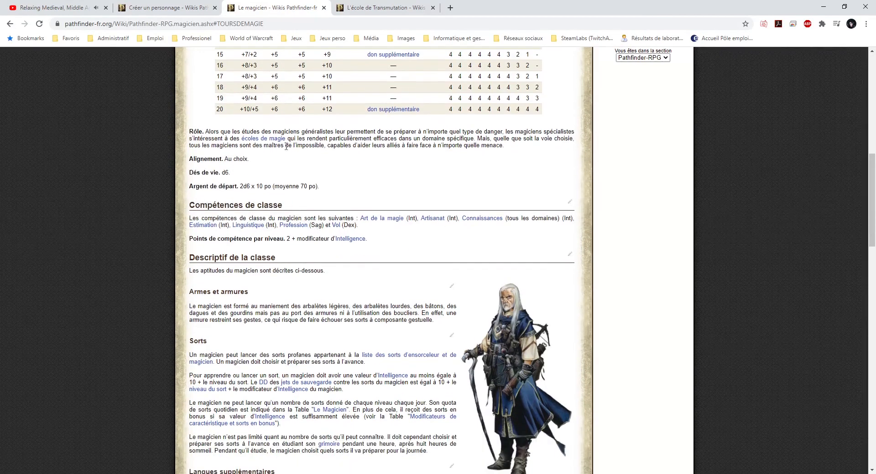
{"action": "scroll", "coordinate": [327, 284], "scroll_direction": "down", "scroll_amount": 2}
{"action": "scroll", "coordinate": [326, 283], "scroll_direction": "down", "scroll_amount": 1}
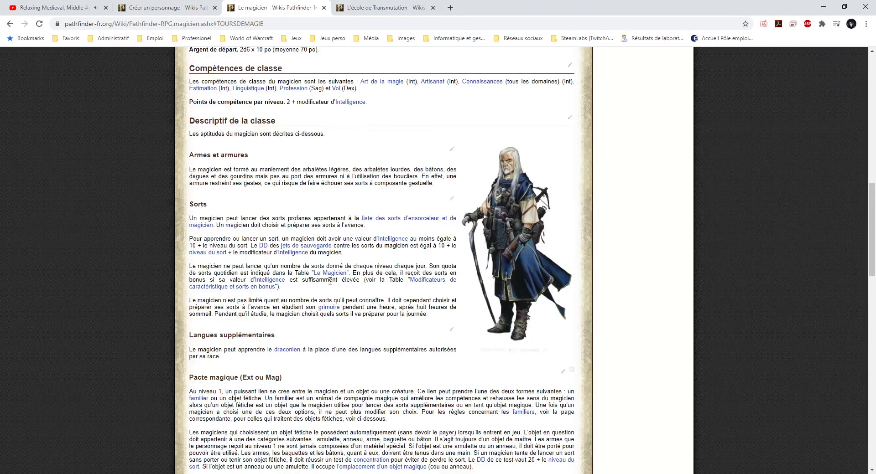
{"action": "scroll", "coordinate": [330, 281], "scroll_direction": "up", "scroll_amount": 10}
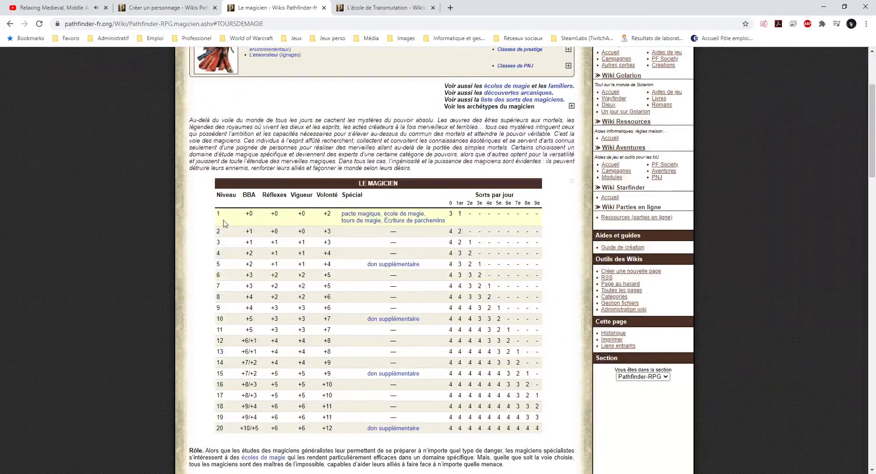
{"action": "left_click_drag", "start_coordinate": [213, 214], "coordinate": [542, 215]}
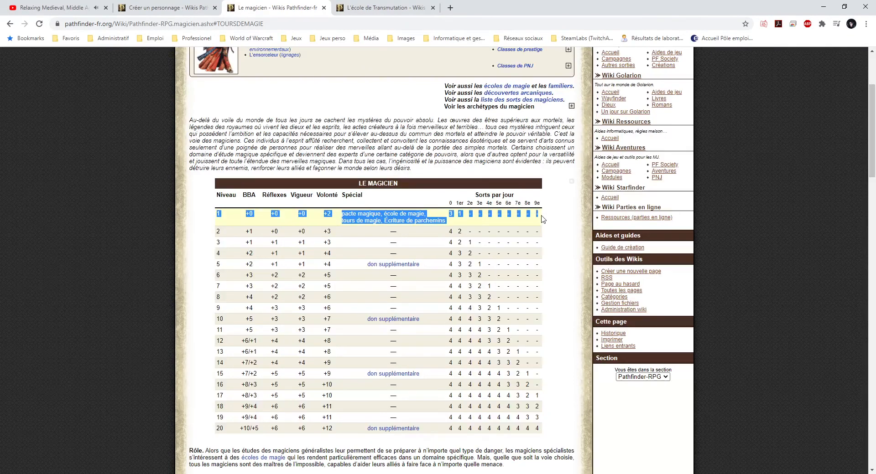
{"action": "left_click", "coordinate": [370, 235]}
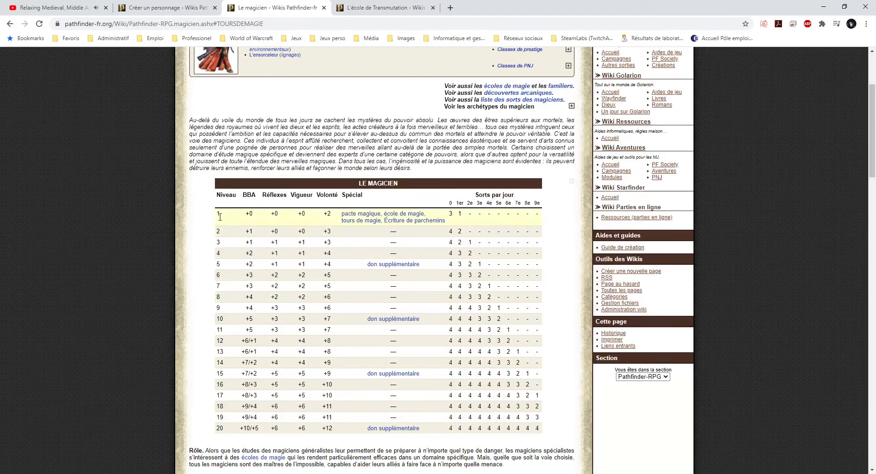
Examine the level 5 row of the Magicien table, covering its attack and save bonuses, bonus feat and spells per day.
{"action": "double_click", "coordinate": [249, 264]}
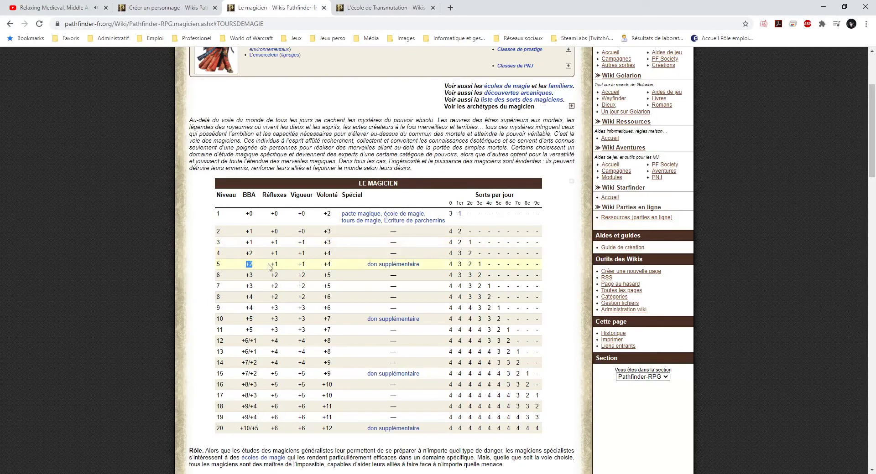
{"action": "left_click_drag", "start_coordinate": [269, 266], "coordinate": [542, 266]}
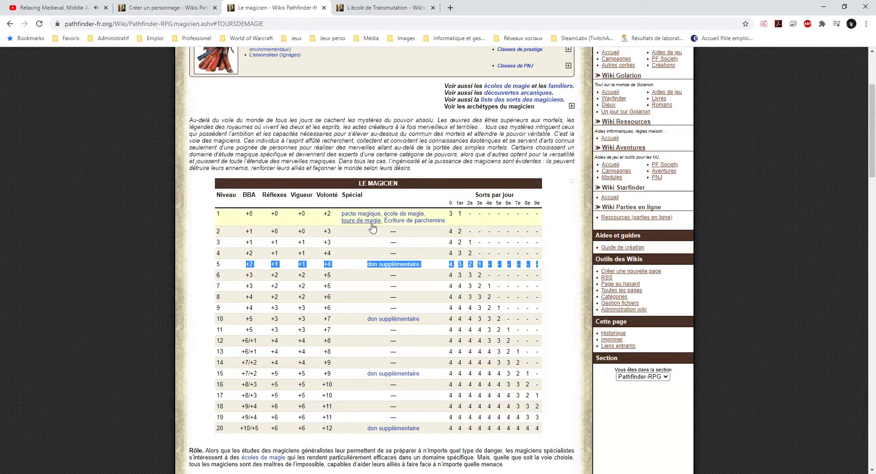
{"action": "left_click", "coordinate": [322, 245]}
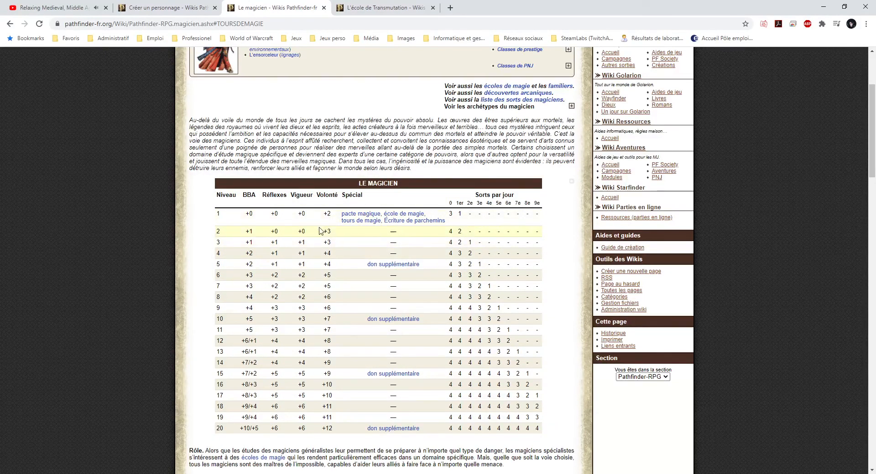
{"action": "left_click_drag", "start_coordinate": [244, 269], "coordinate": [334, 273]}
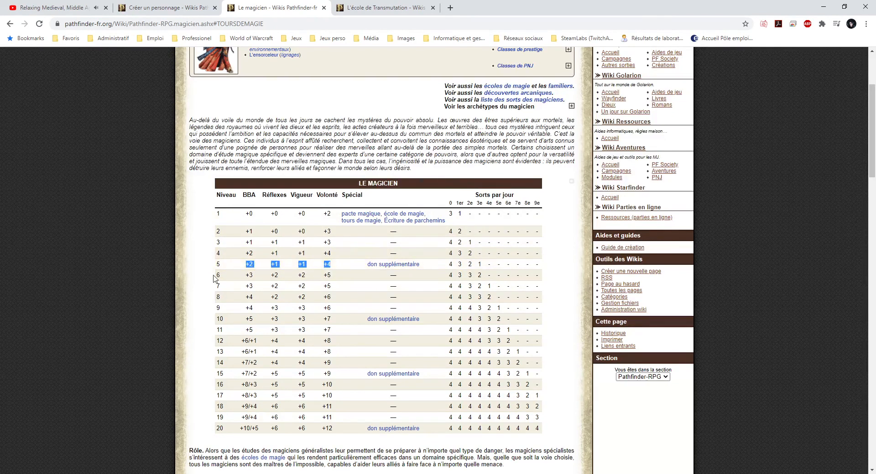
{"action": "left_click_drag", "start_coordinate": [214, 268], "coordinate": [528, 268]}
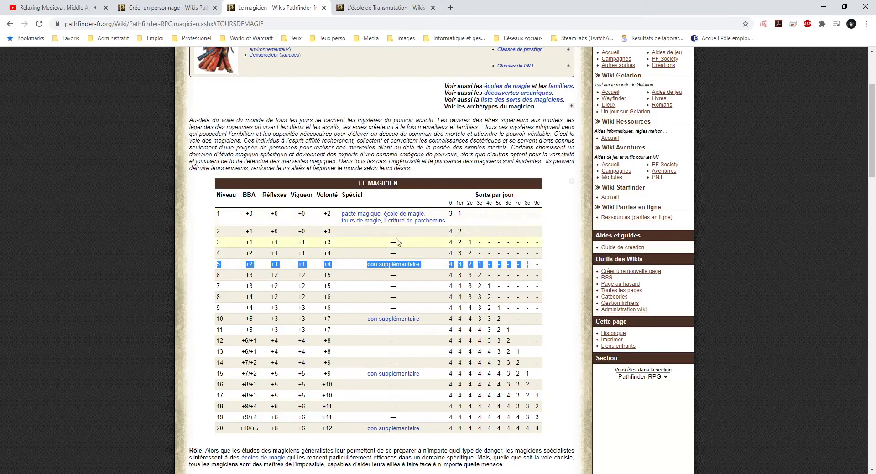
{"action": "left_click", "coordinate": [425, 266]}
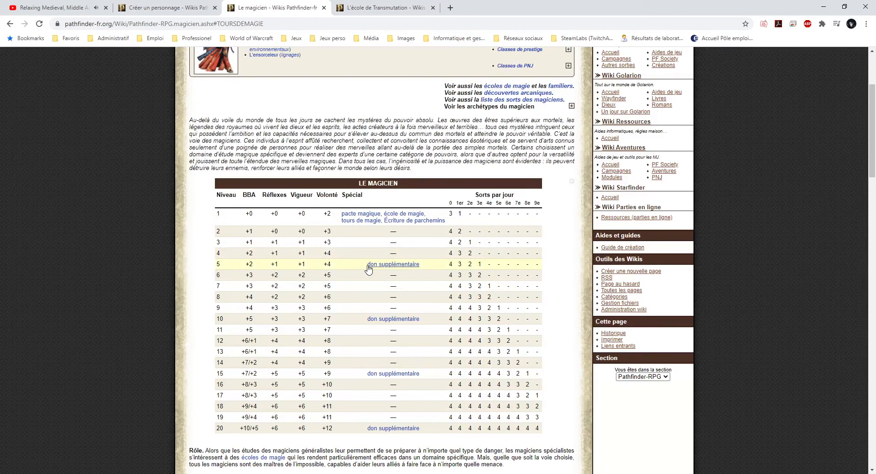
{"action": "left_click_drag", "start_coordinate": [225, 269], "coordinate": [217, 268]}
{"action": "left_click", "coordinate": [222, 268]}
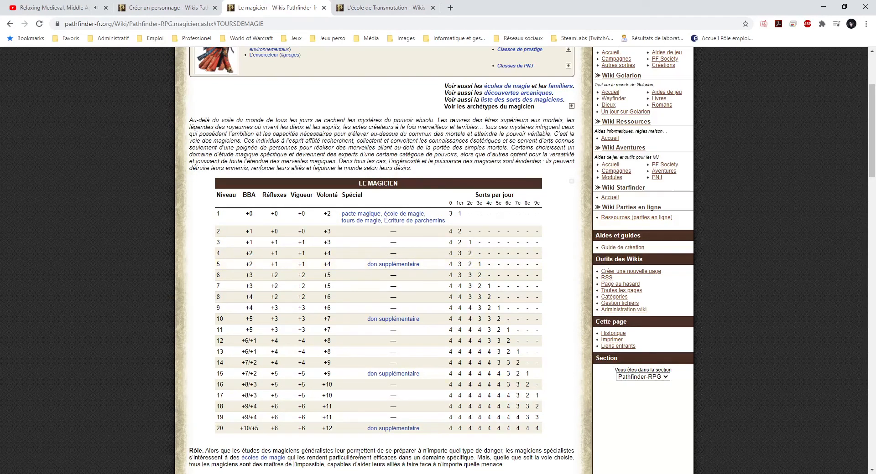
{"action": "scroll", "coordinate": [346, 375], "scroll_direction": "up", "scroll_amount": 3}
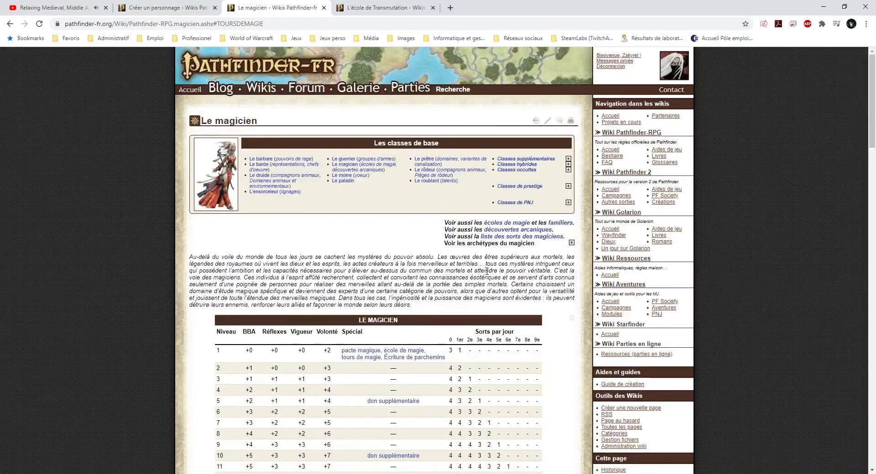